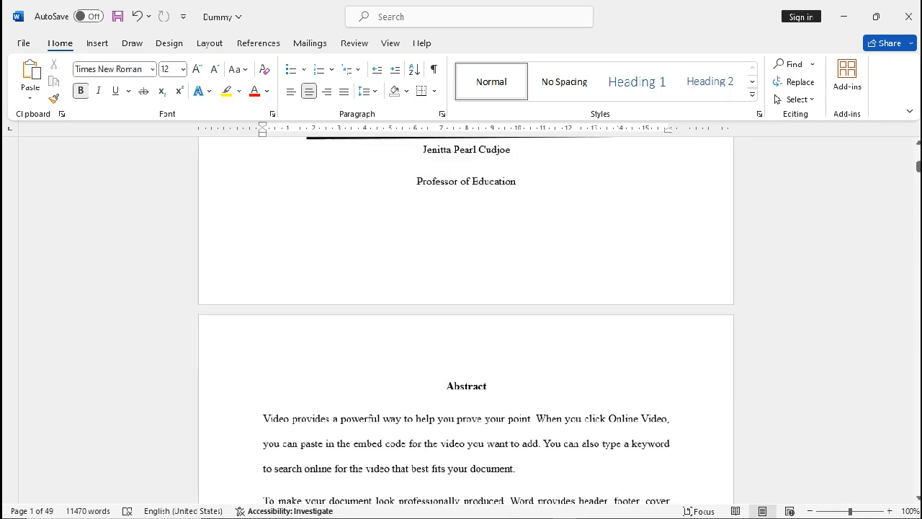
# Apply the Heading 1 style to the "Abstract" title.
pyautogui.scroll(-2, 466, 317)
pyautogui.scroll(-5, 466, 317)
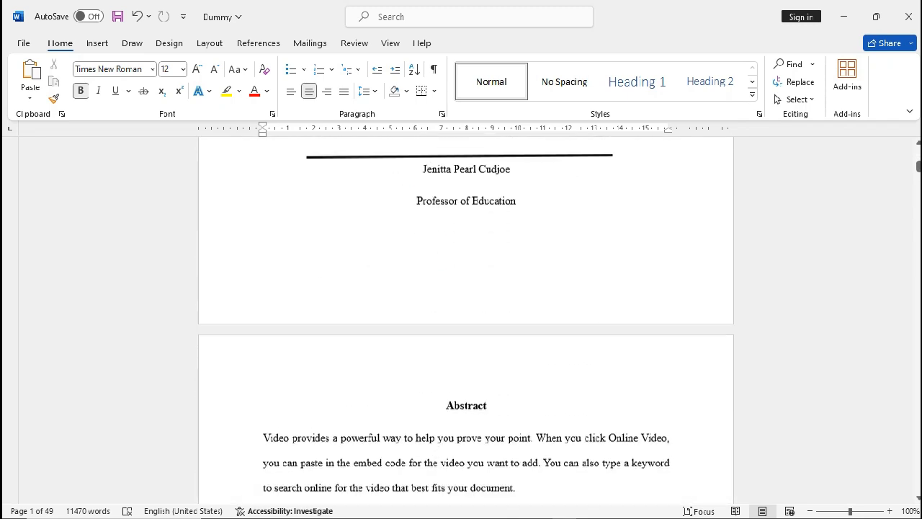
pyautogui.scroll(-2, 466, 317)
pyautogui.scroll(-3, 466, 317)
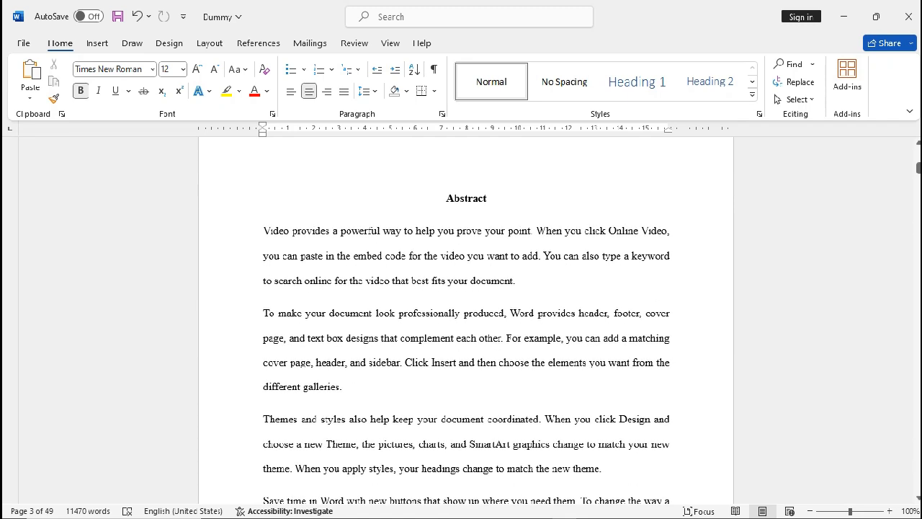
pyautogui.scroll(4, 467, 321)
pyautogui.scroll(-2, 467, 320)
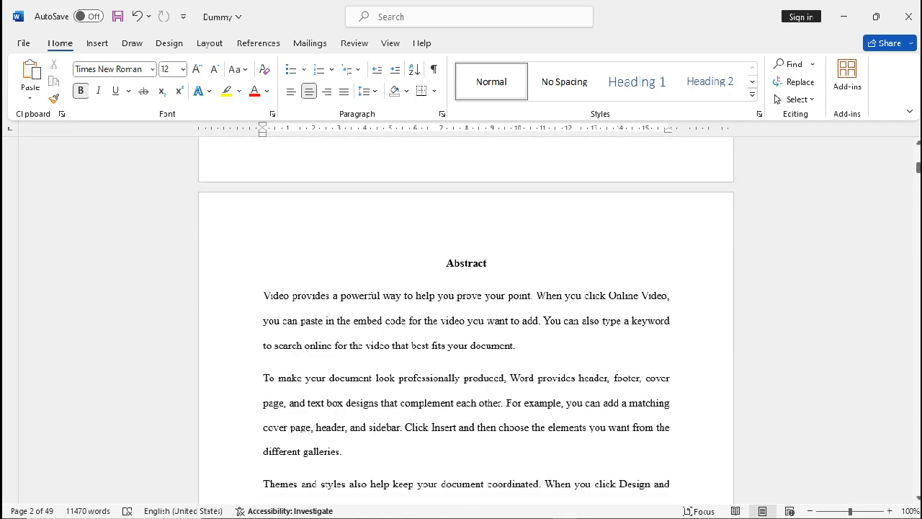
pyautogui.doubleClick(455, 262)
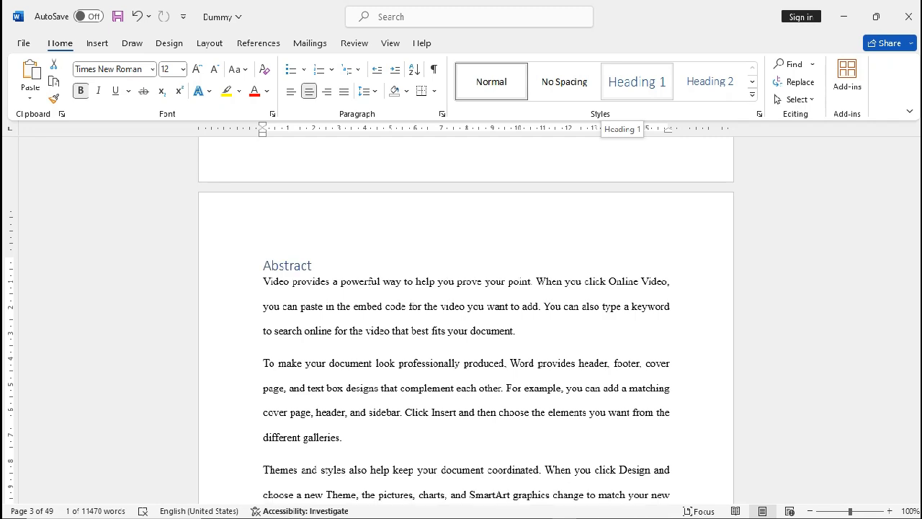
pyautogui.click(637, 82)
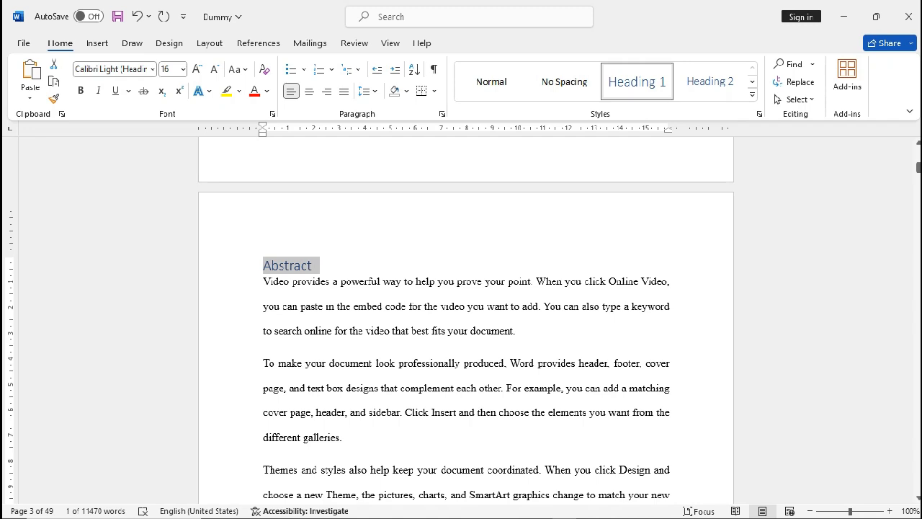
# Push the "Dedication" title onto the next page with a blank line above it and apply the Heading 1 style.
pyautogui.scroll(-5, 466, 324)
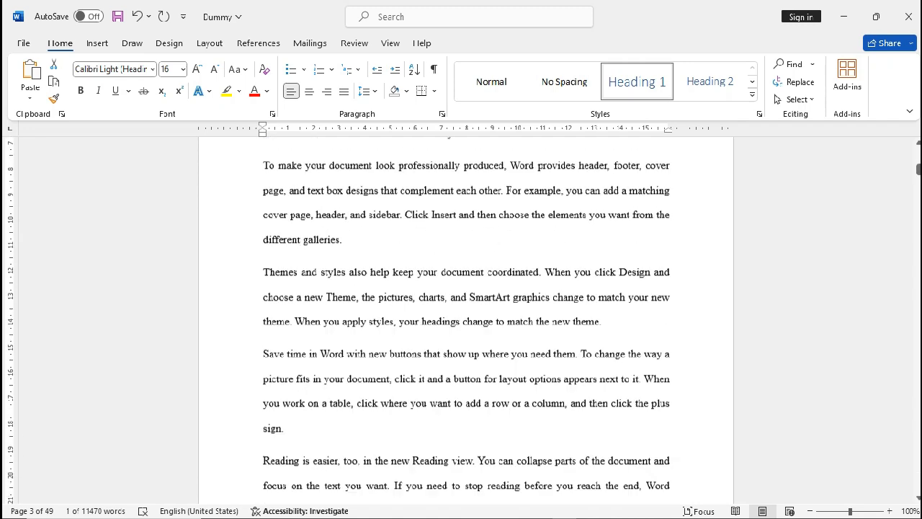
pyautogui.scroll(5, 466, 324)
pyautogui.scroll(4, 467, 324)
pyautogui.scroll(-1, 466, 324)
pyautogui.click(264, 219)
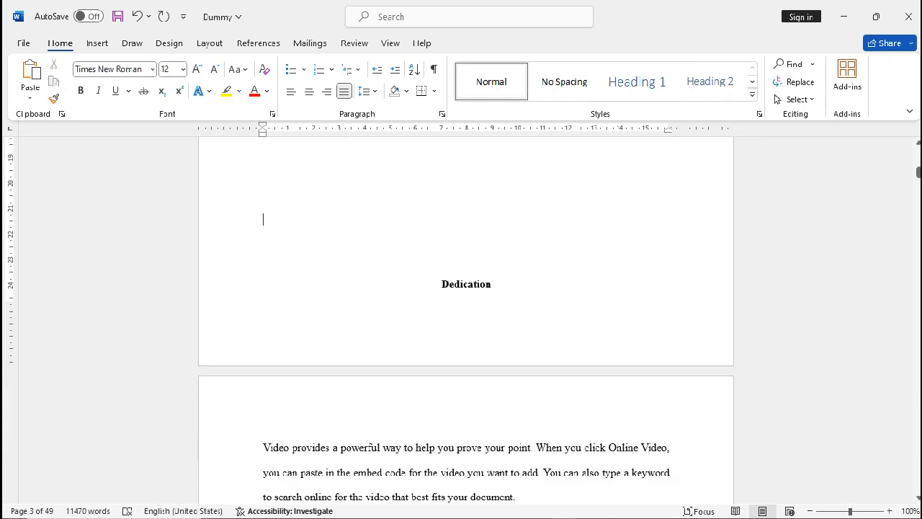
pyautogui.press('Return')
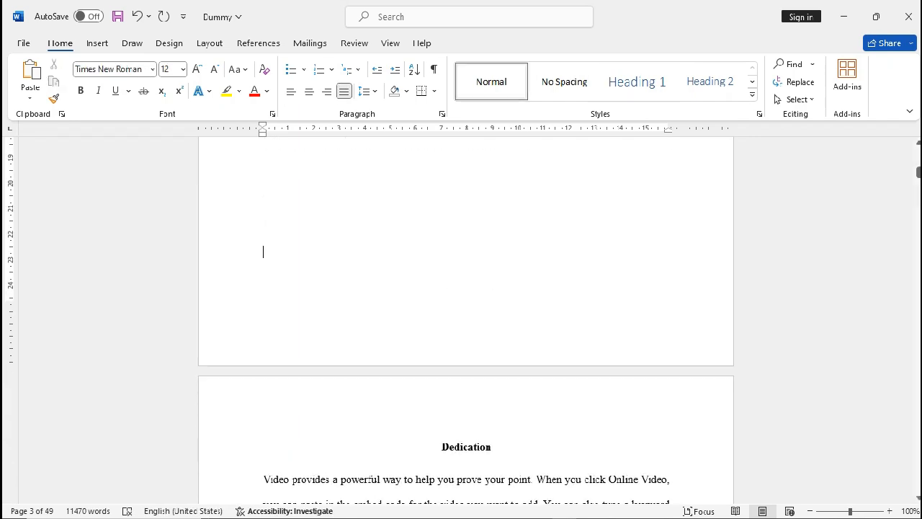
pyautogui.doubleClick(466, 447)
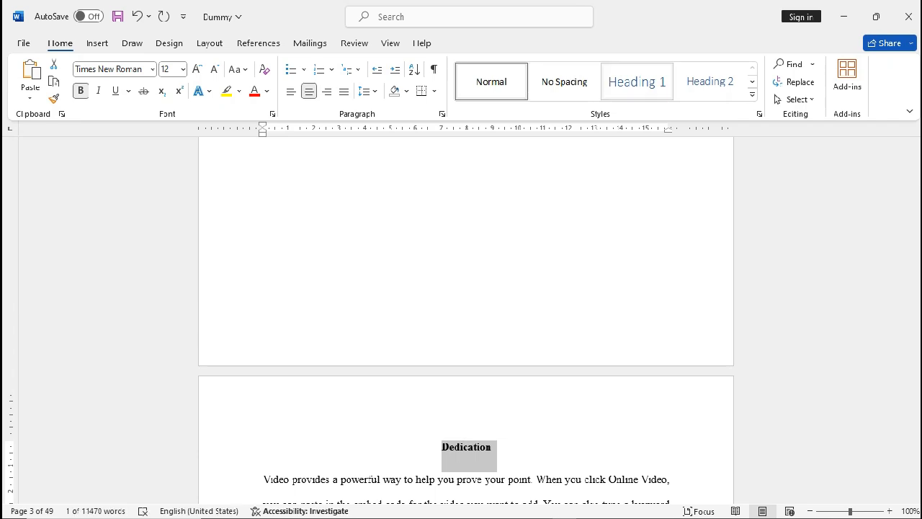
pyautogui.click(637, 81)
# Push the "Acknowledgment" title onto the next page with a blank line above it and apply the Heading 1 style.
pyautogui.scroll(-10, 466, 317)
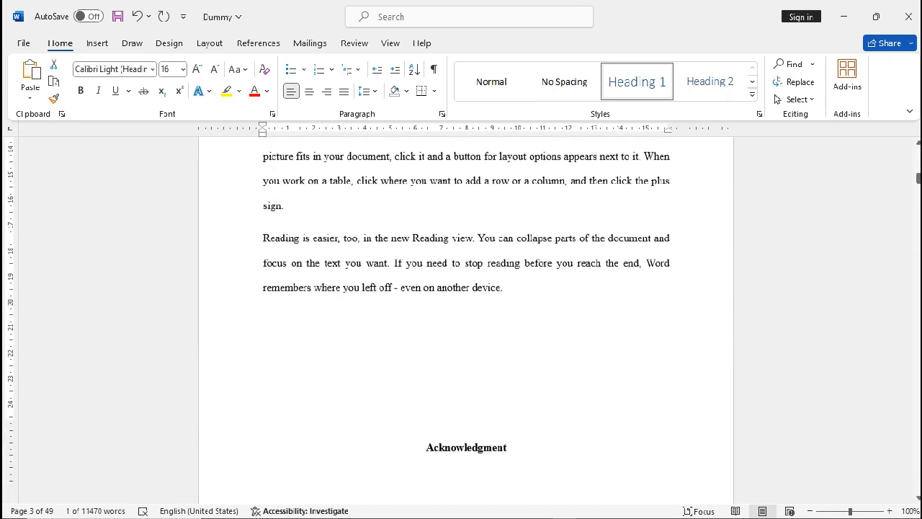
pyautogui.scroll(-2, 466, 317)
pyautogui.click(264, 176)
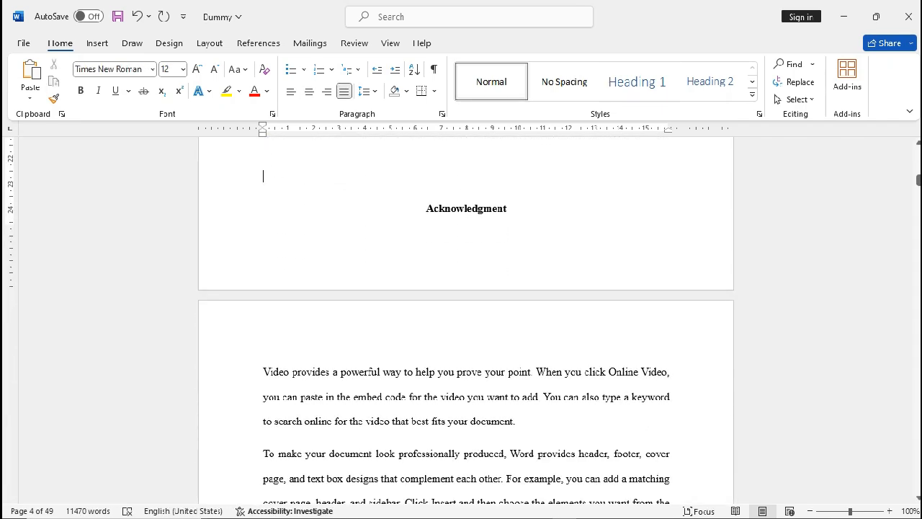
pyautogui.press('Return')
pyautogui.tripleClick(461, 371)
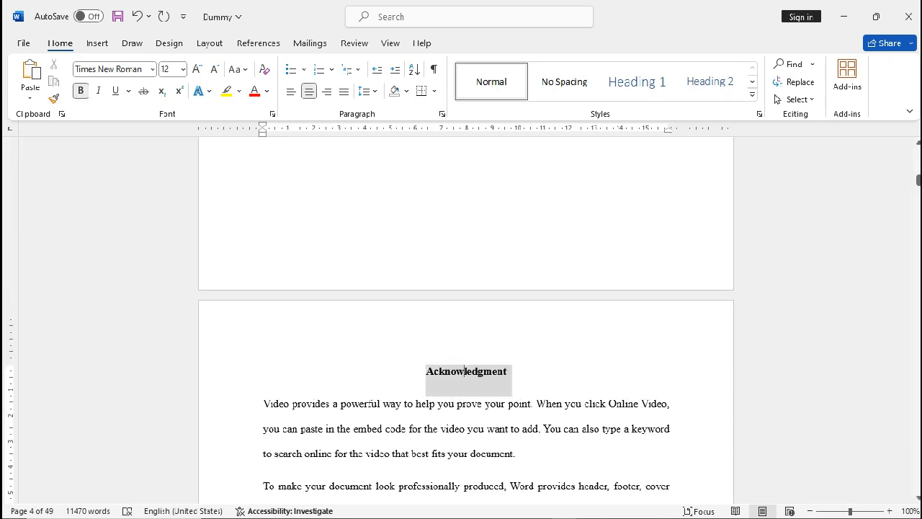
pyautogui.click(637, 81)
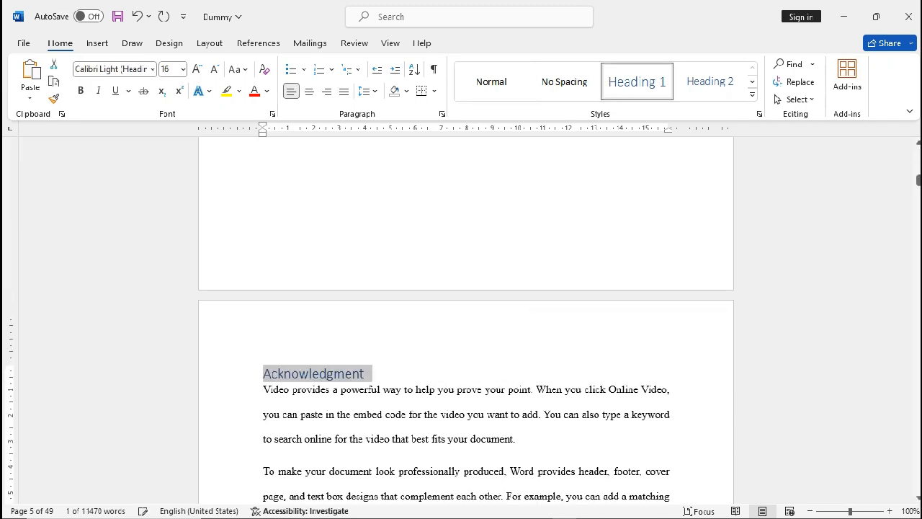
# Move the "CHAPTER 1" title onto the next page, directly above the "Introduction" title.
pyautogui.scroll(-8, 466, 317)
pyautogui.scroll(-5, 466, 317)
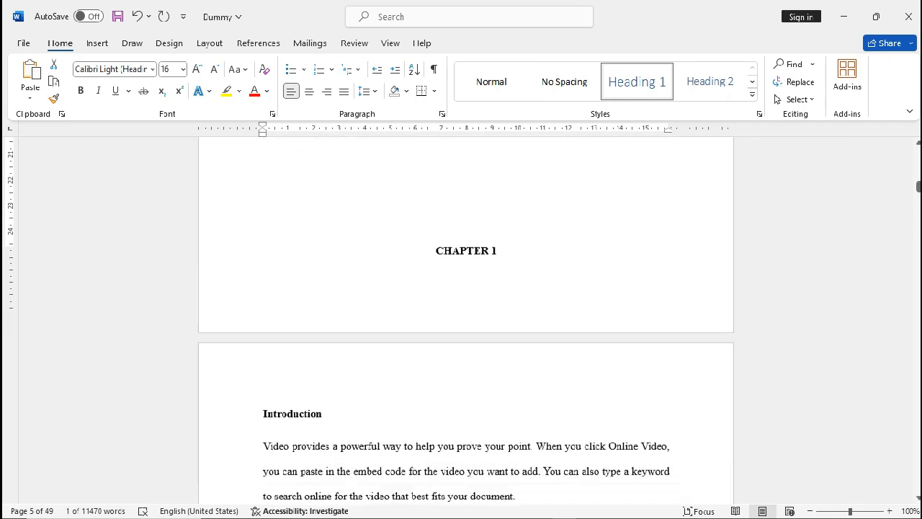
pyautogui.click(264, 197)
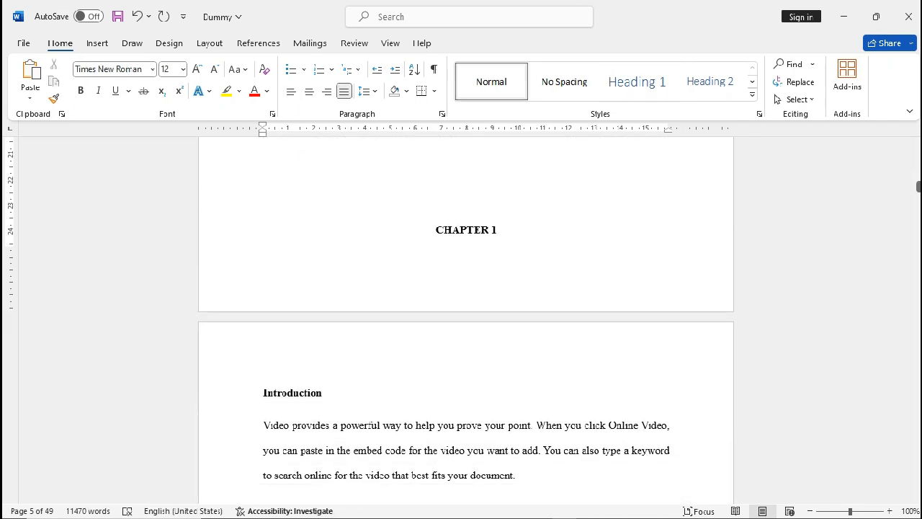
pyautogui.hotkey('ctrl', 'Return')
pyautogui.scroll(-4, 467, 317)
pyautogui.scroll(1, 466, 317)
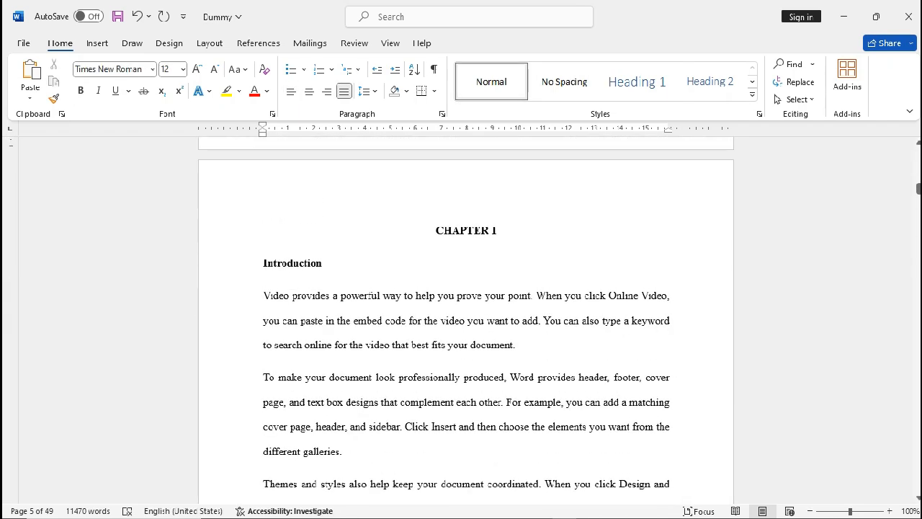
# Apply the Heading 1 style to the "CHAPTER 1" and "Introduction" titles.
pyautogui.doubleClick(467, 231)
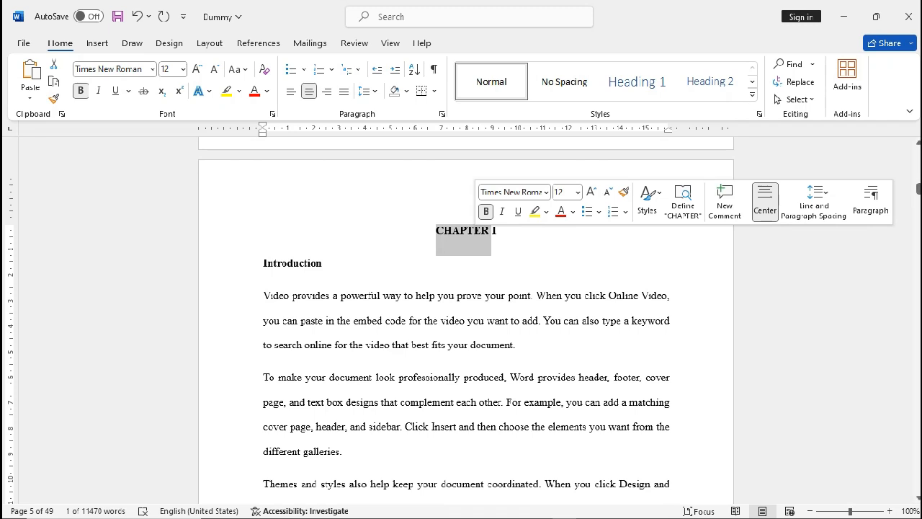
pyautogui.click(437, 231)
pyautogui.moveTo(452, 232); pyautogui.dragTo(498, 232)
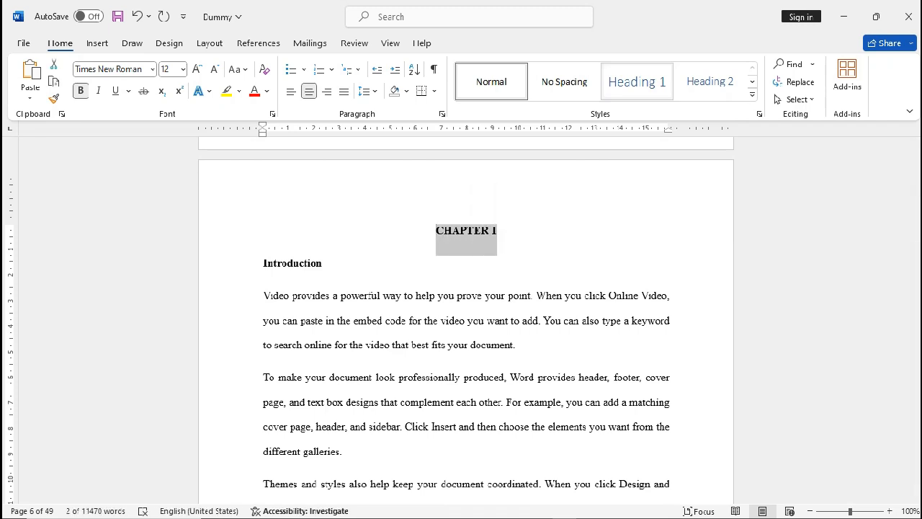
pyautogui.click(637, 82)
pyautogui.scroll(-5, 466, 320)
pyautogui.scroll(5, 466, 320)
pyautogui.scroll(1, 466, 321)
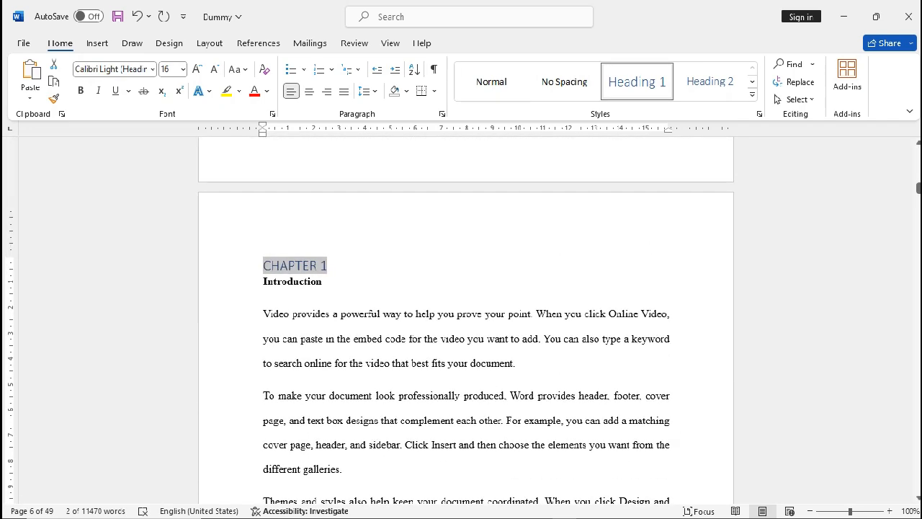
pyautogui.doubleClick(292, 281)
pyautogui.click(637, 81)
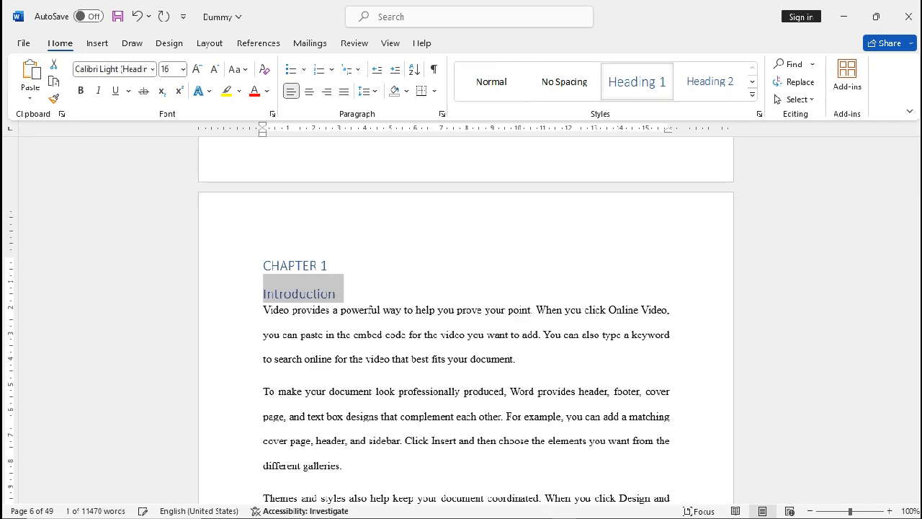
# Push the "1.1 Purpose of the Study" subheading onto the next page by adding a blank line before it.
pyautogui.scroll(-5, 467, 321)
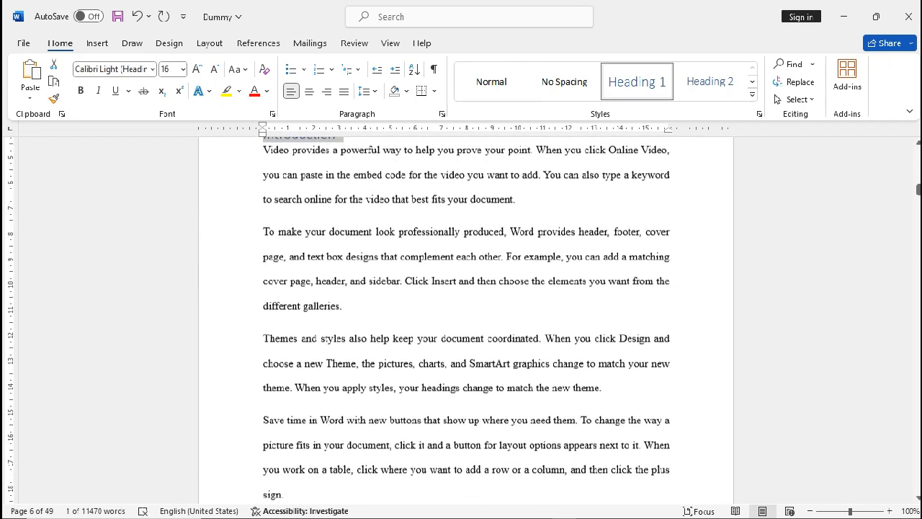
pyautogui.scroll(-5, 466, 320)
pyautogui.scroll(4, 467, 321)
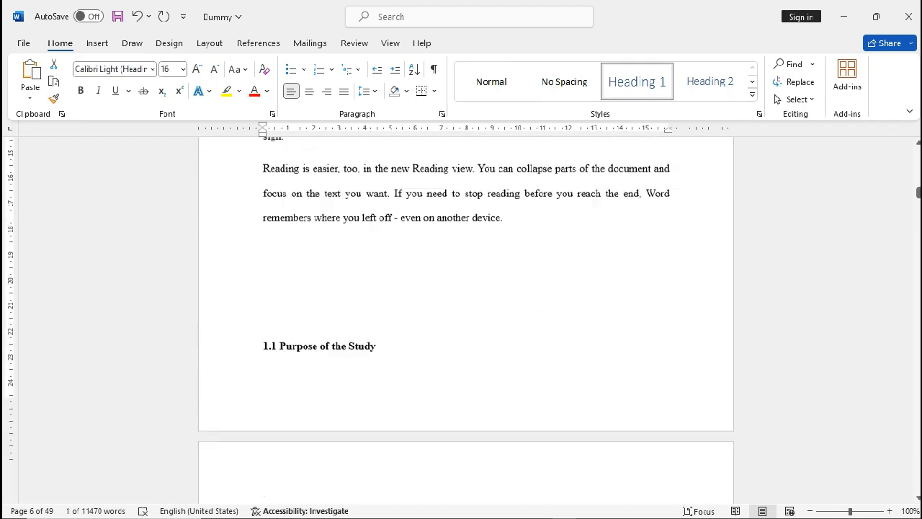
pyautogui.click(264, 345)
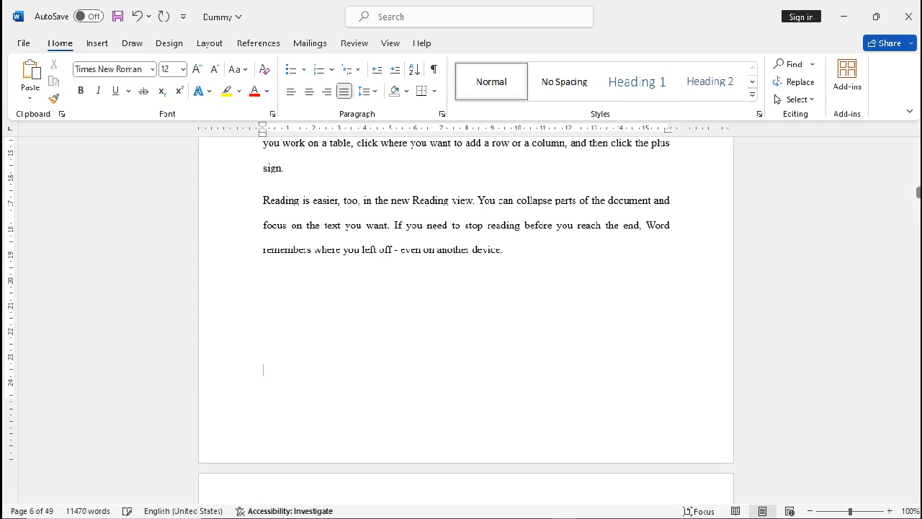
# Apply the Heading 1 style to the "CHAPTER 2" and "Literature Review" titles.
pyautogui.scroll(-11, 467, 320)
pyautogui.scroll(-11, 466, 320)
pyautogui.scroll(-11, 466, 320)
pyautogui.scroll(-11, 466, 320)
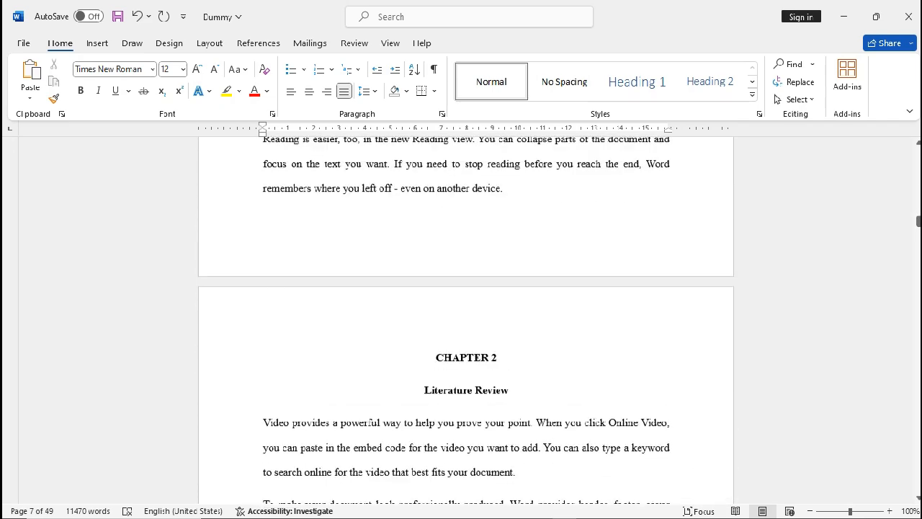
pyautogui.scroll(1, 466, 320)
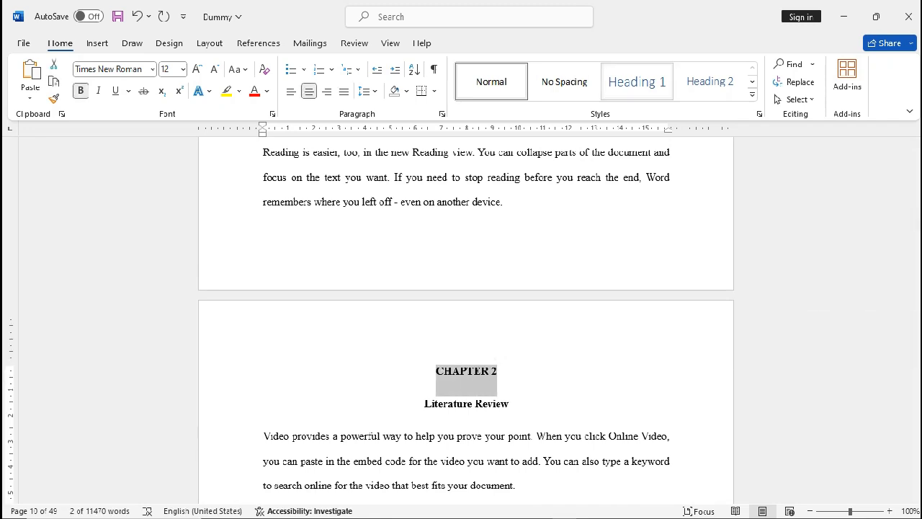
pyautogui.click(637, 81)
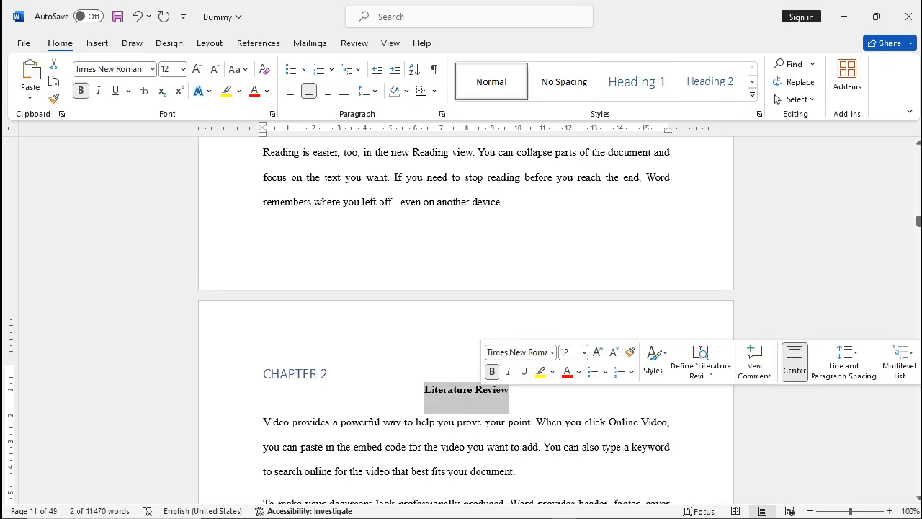
pyautogui.click(637, 82)
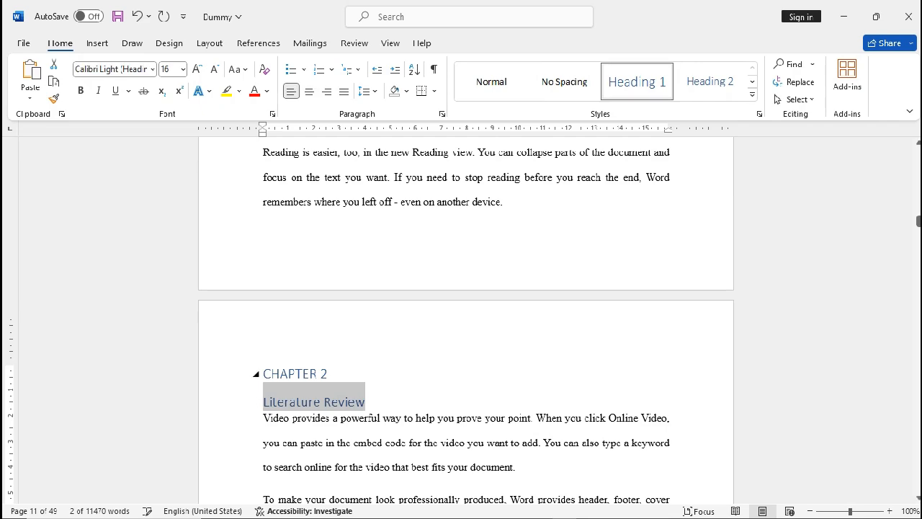
# Apply the Heading 1 style to the "CHAPTER 3" and "Research Methodology" titles.
pyautogui.scroll(-13, 371, 418)
pyautogui.scroll(-15, 466, 321)
pyautogui.scroll(-8, 466, 320)
pyautogui.scroll(-15, 467, 321)
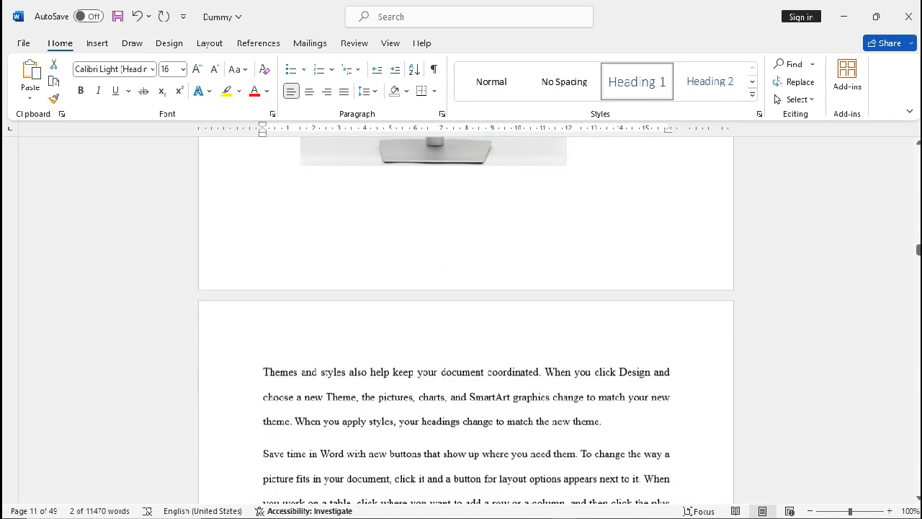
pyautogui.scroll(-5, 467, 321)
pyautogui.scroll(-11, 467, 321)
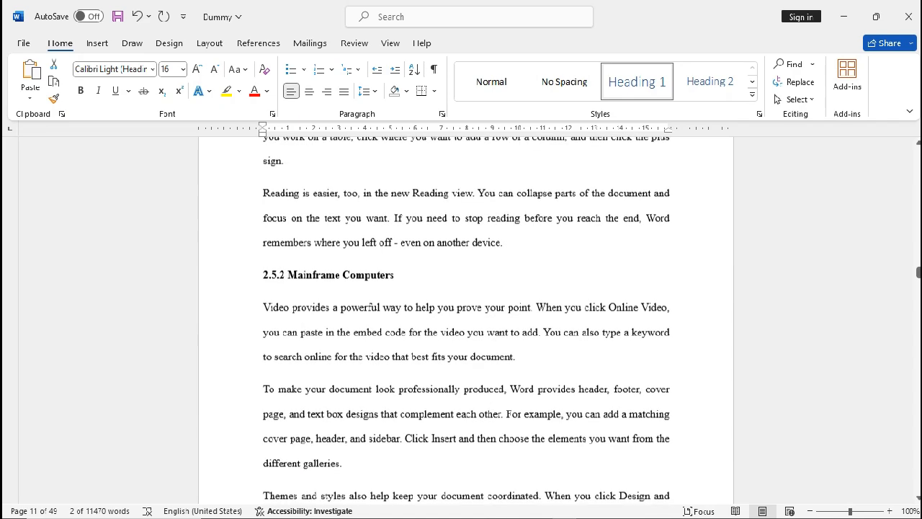
pyautogui.scroll(-9, 466, 321)
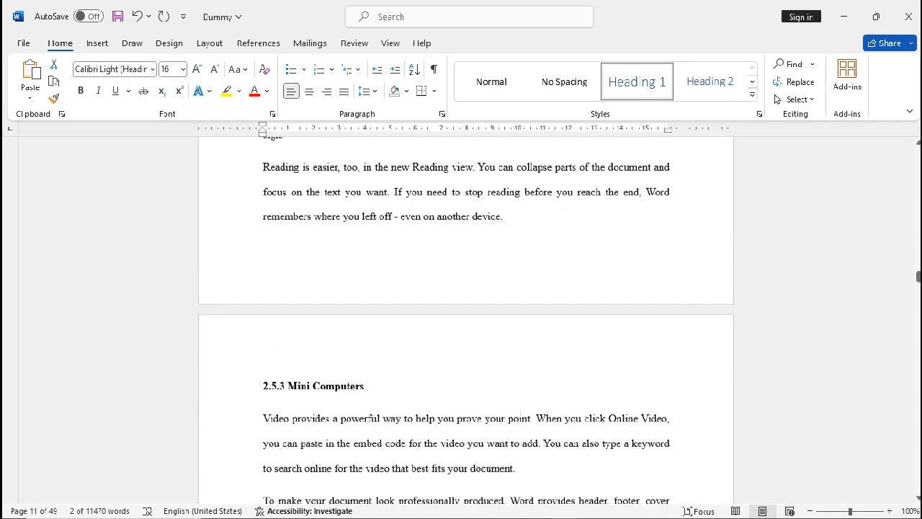
pyautogui.scroll(-20, 466, 321)
pyautogui.scroll(-20, 466, 321)
pyautogui.scroll(11, 466, 321)
pyautogui.scroll(-10, 466, 321)
pyautogui.scroll(-20, 466, 321)
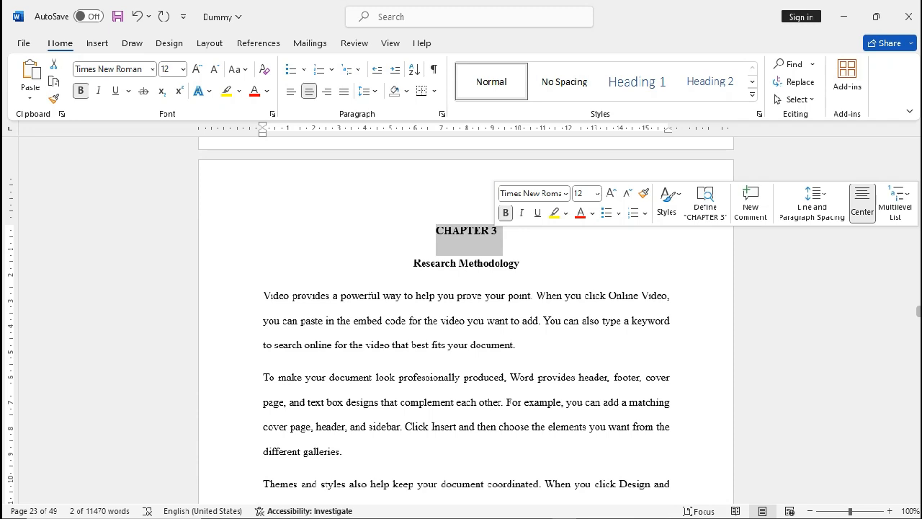
pyautogui.click(637, 81)
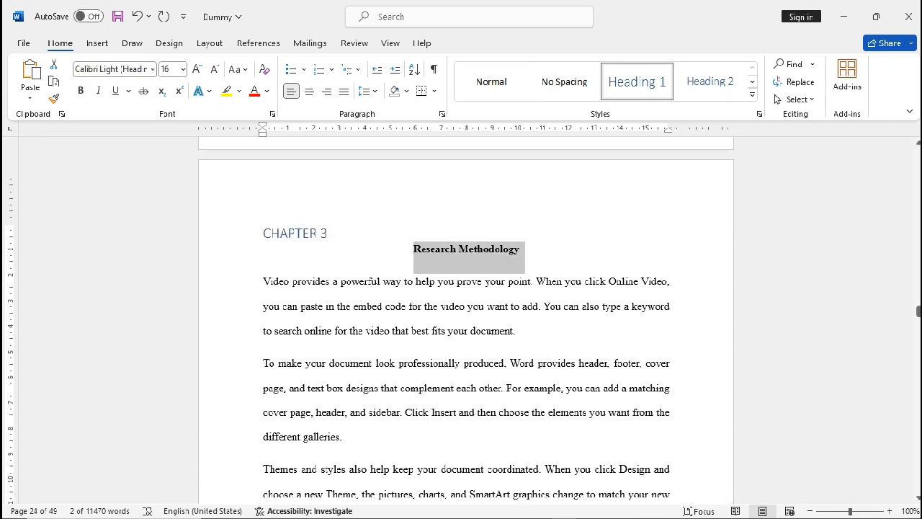
pyautogui.click(637, 81)
# Apply the Heading 1 style to the "CHAPTER 4" and "Results" titles.
pyautogui.scroll(-10, 466, 321)
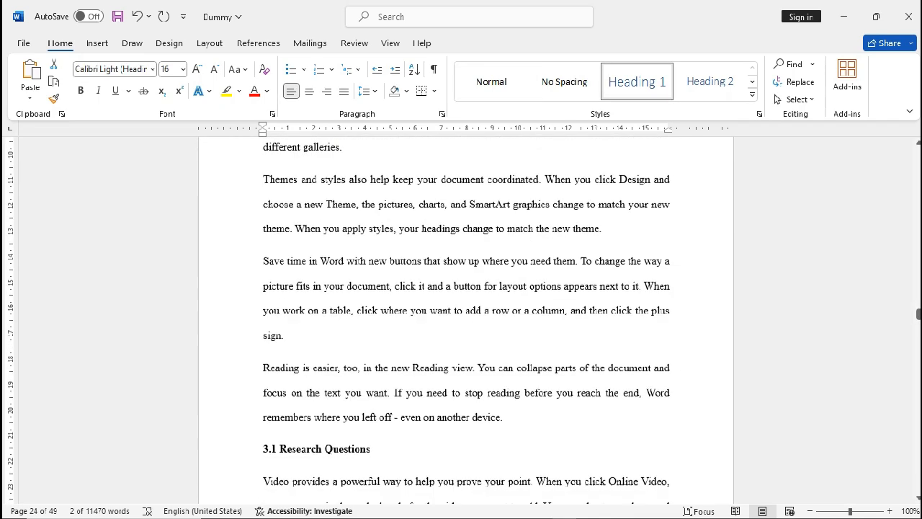
pyautogui.scroll(-15, 466, 321)
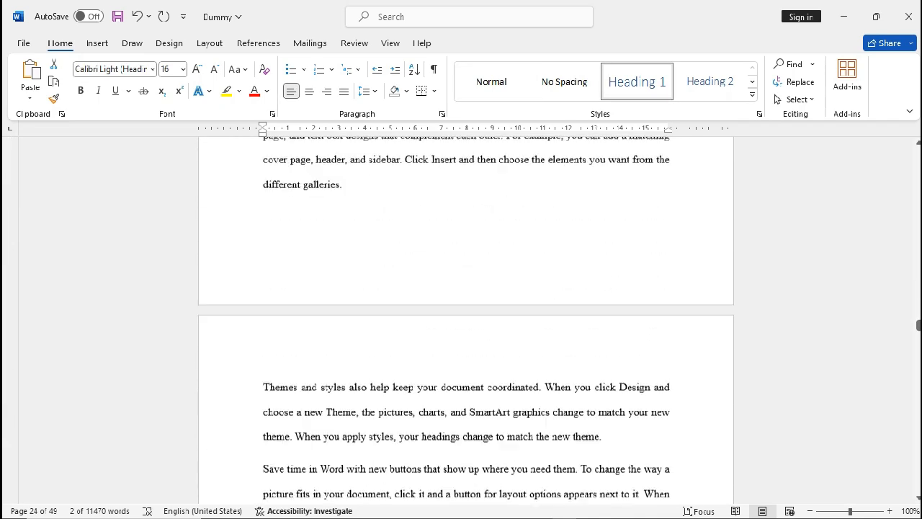
pyautogui.scroll(-12, 466, 320)
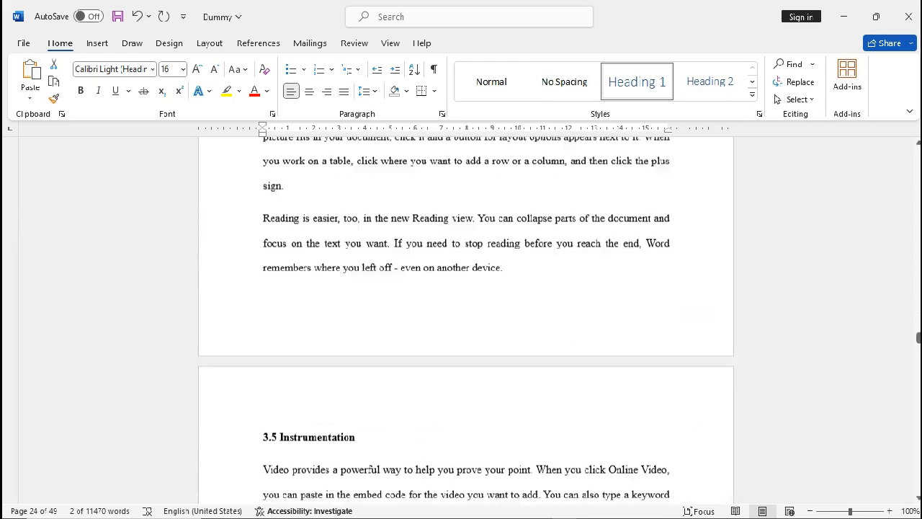
pyautogui.scroll(-12, 466, 321)
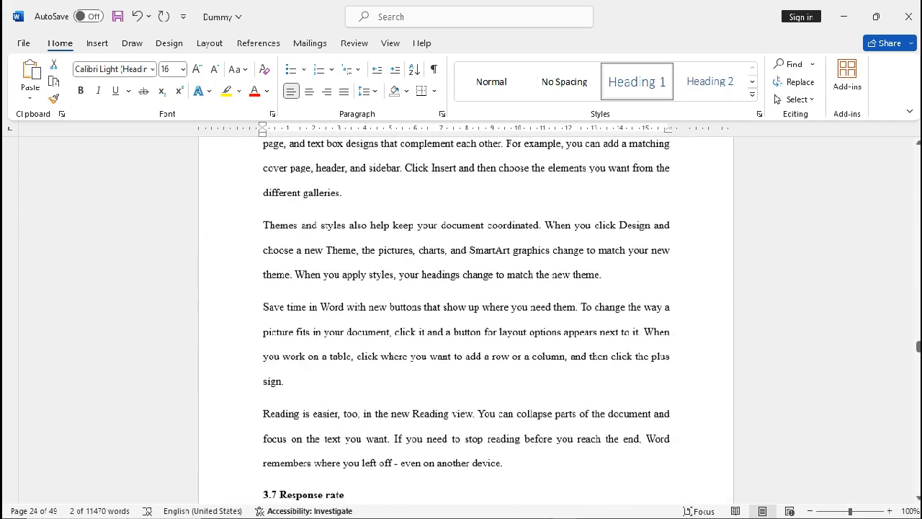
pyautogui.scroll(-12, 467, 320)
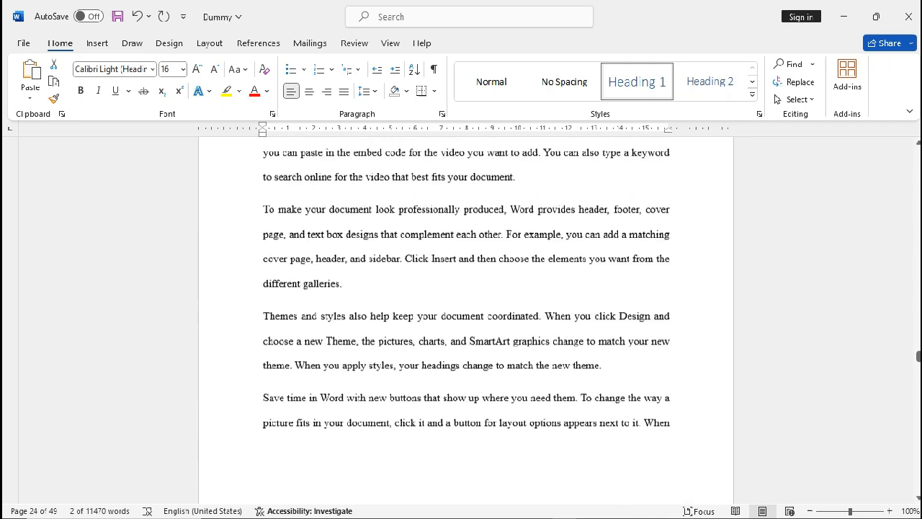
pyautogui.scroll(-10, 466, 321)
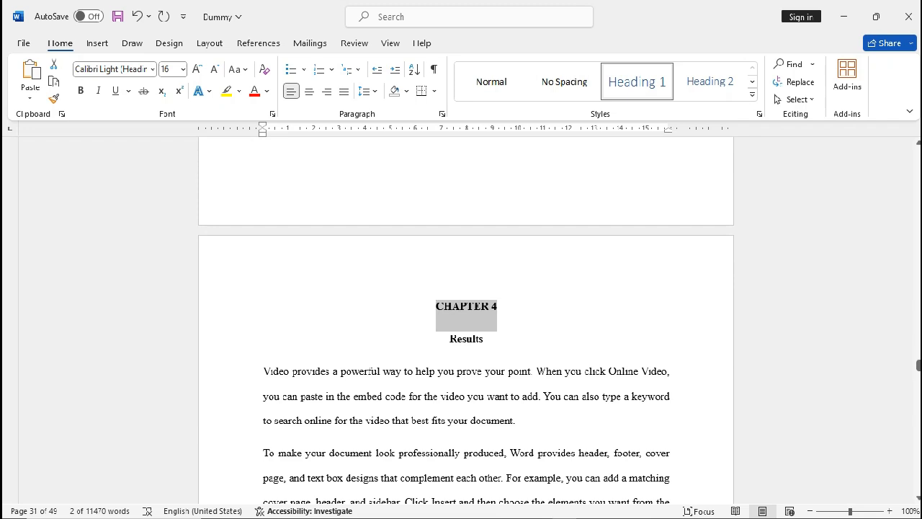
pyautogui.click(637, 82)
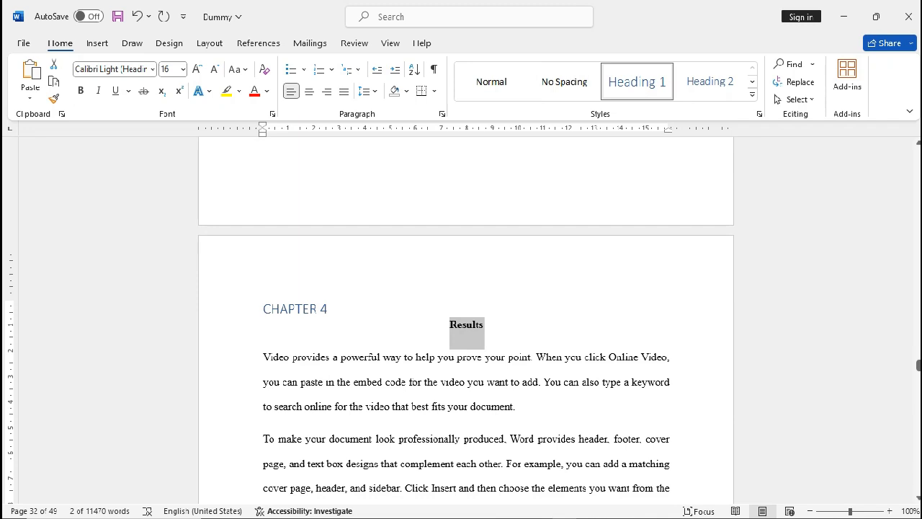
pyautogui.click(637, 81)
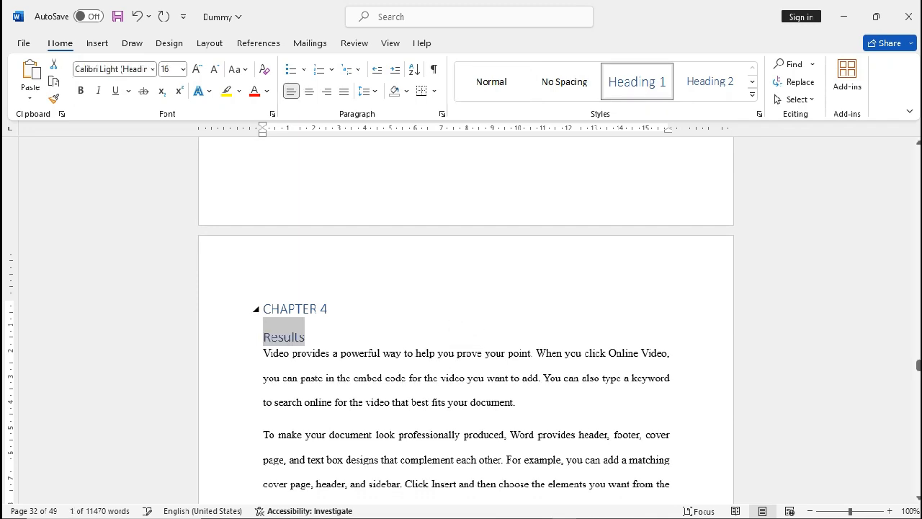
# Apply the Heading 1 style to the "CHAPTER 5" and "Conclusions and Discussions" titles.
pyautogui.scroll(-10, 466, 317)
pyautogui.scroll(-15, 467, 317)
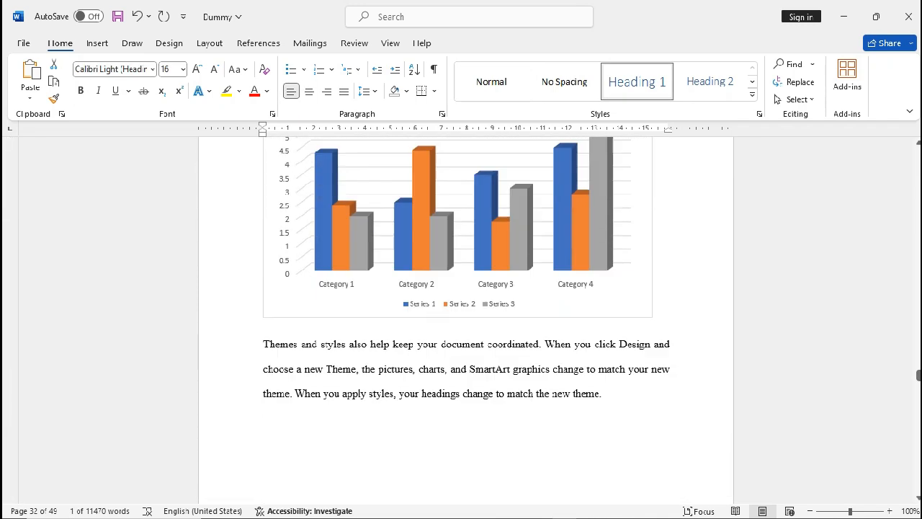
pyautogui.scroll(-15, 466, 318)
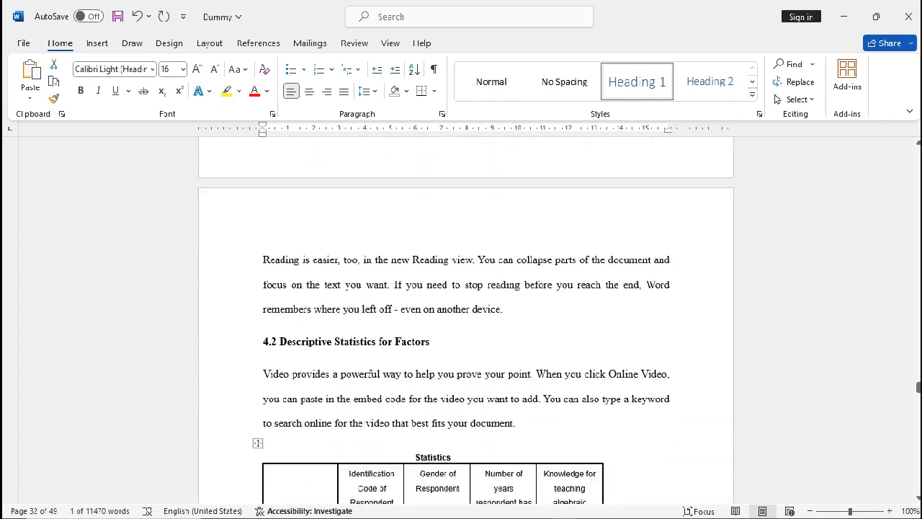
pyautogui.scroll(-15, 466, 318)
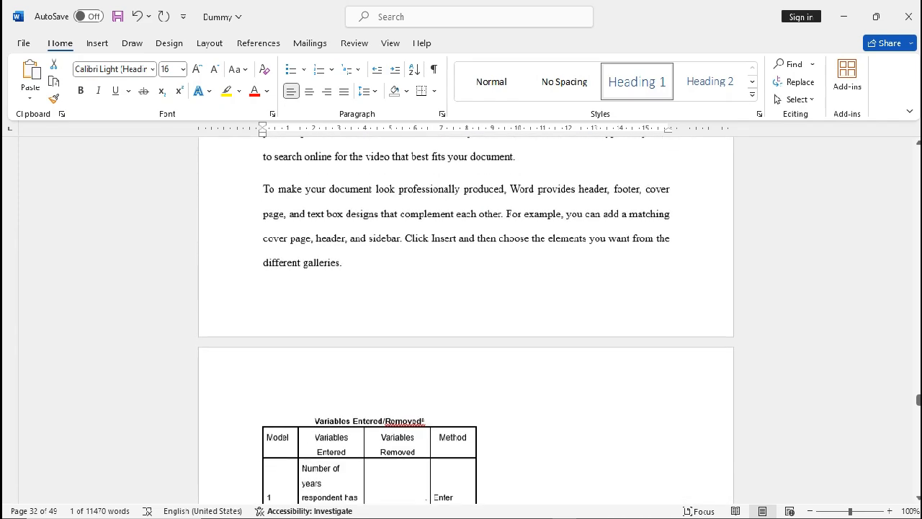
pyautogui.scroll(-15, 466, 317)
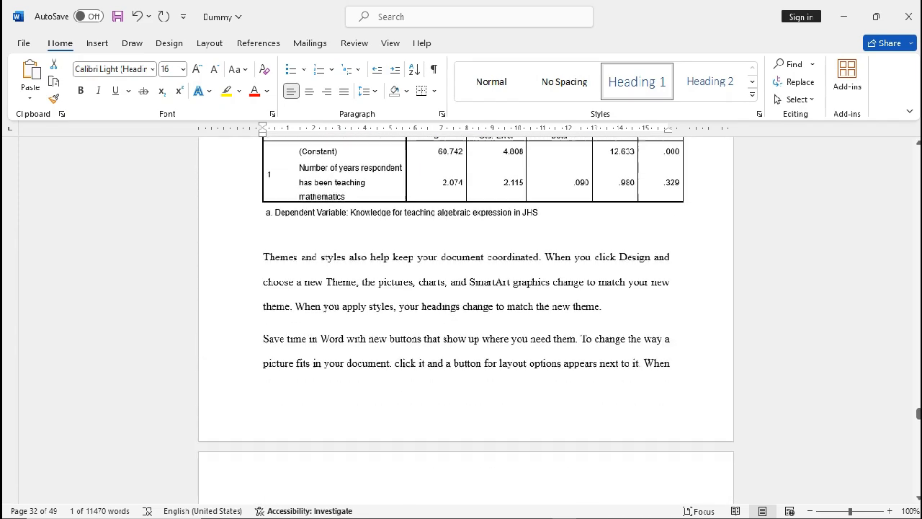
pyautogui.scroll(-10, 467, 317)
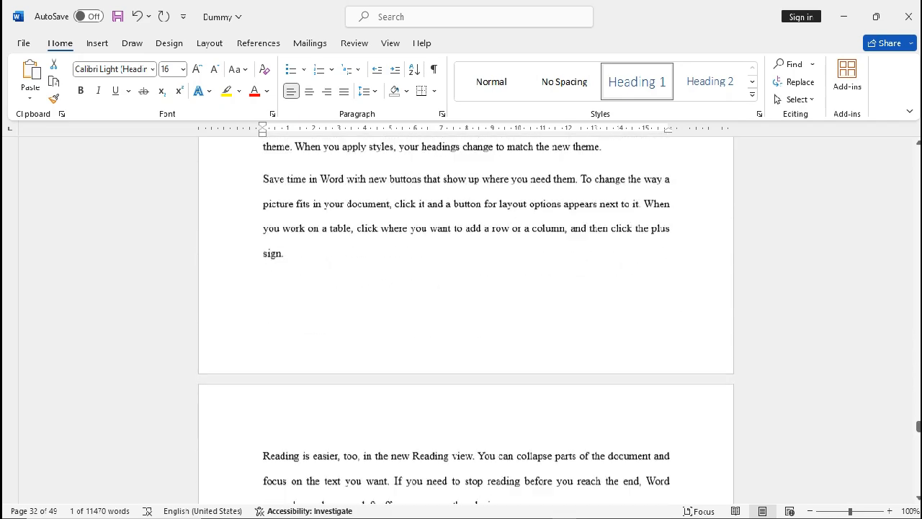
pyautogui.scroll(-3, 466, 317)
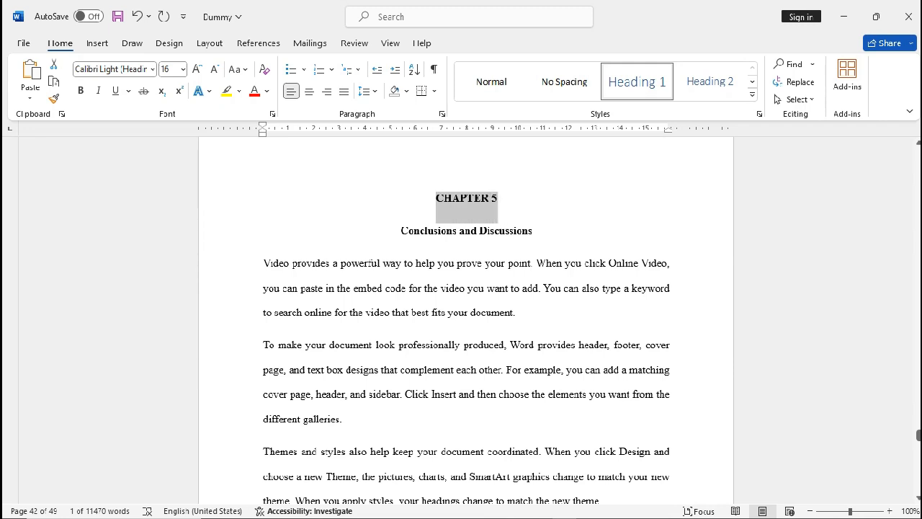
pyautogui.click(637, 81)
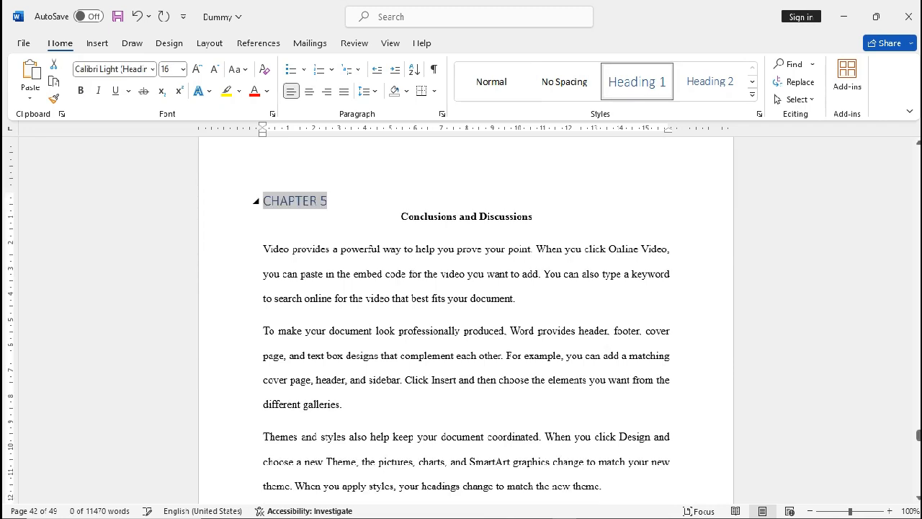
pyautogui.moveTo(402, 217); pyautogui.dragTo(535, 217)
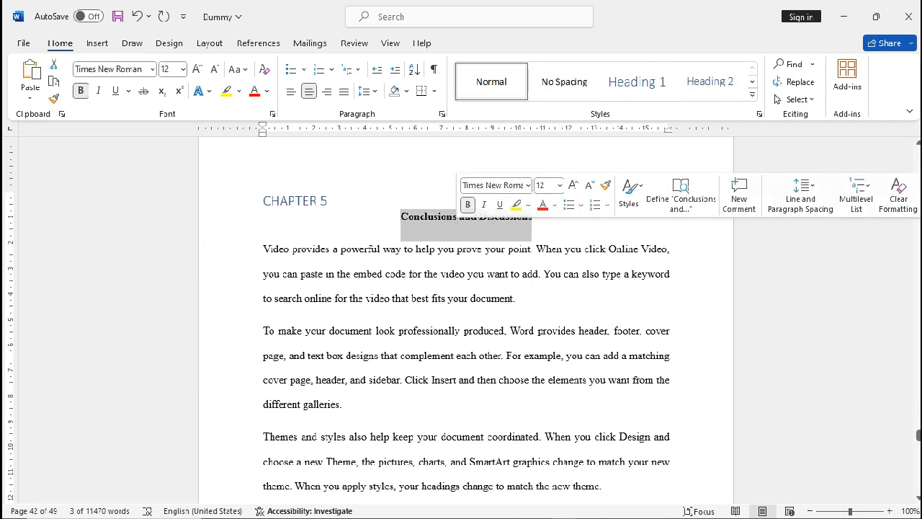
pyautogui.click(637, 82)
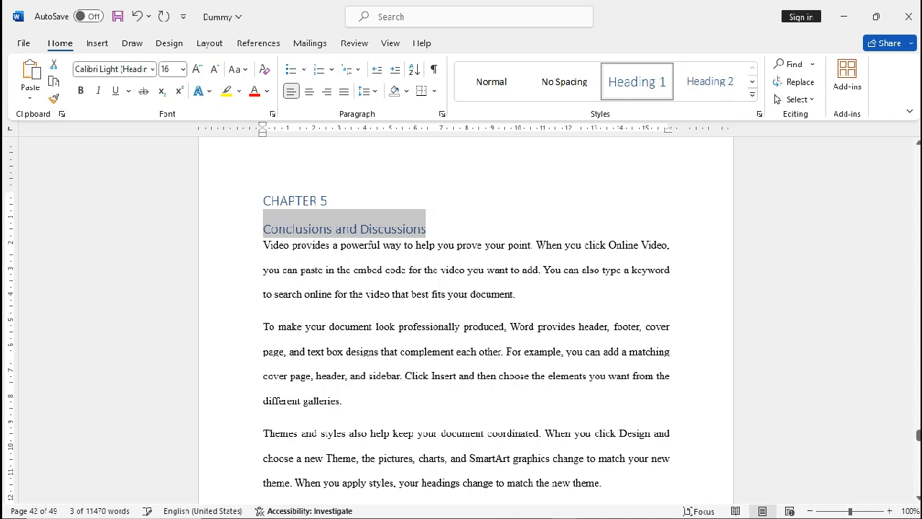
# Look through the rest of Chapter 5, and review the headings from the cover page through the front matter to Chapter 1.
pyautogui.scroll(-10, 466, 317)
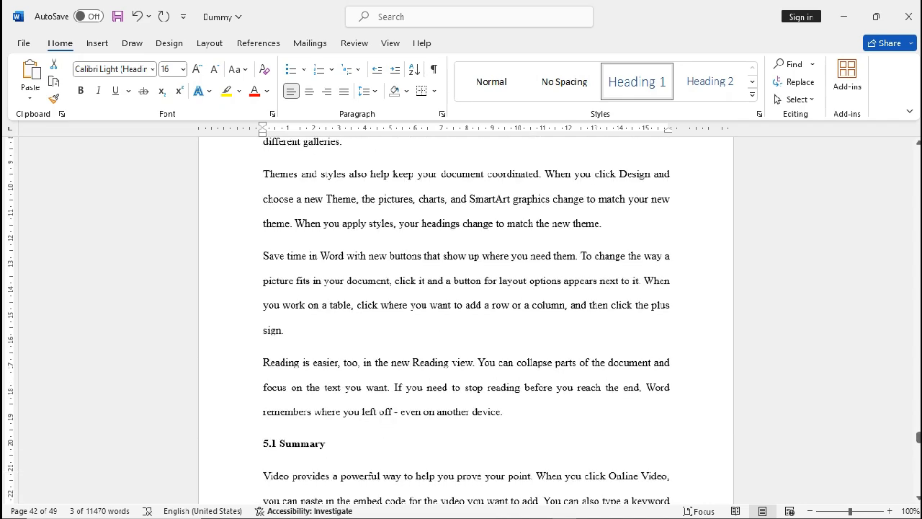
pyautogui.scroll(-11, 467, 317)
pyautogui.scroll(2, 466, 317)
pyautogui.scroll(-18, 466, 317)
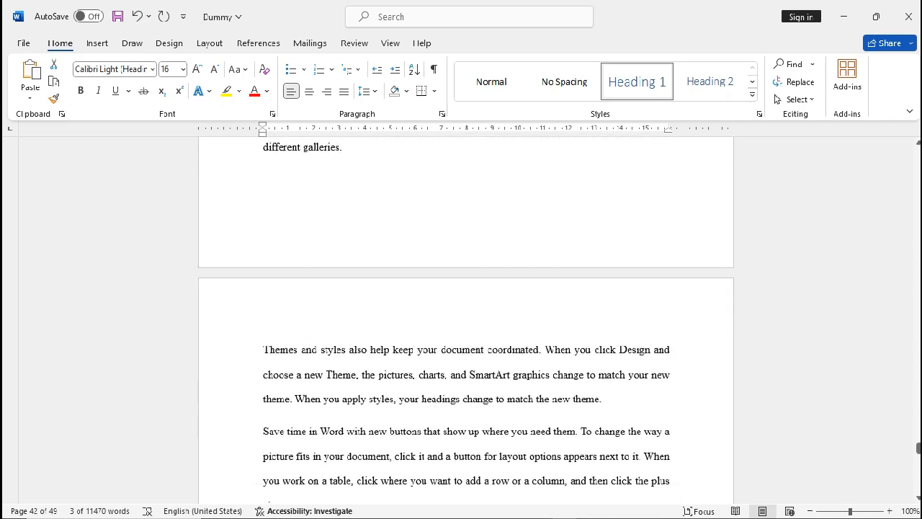
pyautogui.scroll(-20, 466, 317)
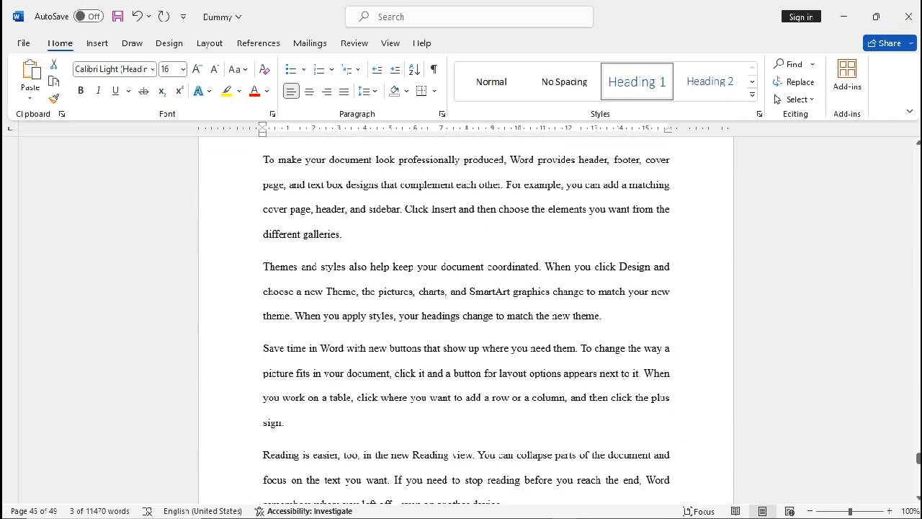
pyautogui.moveTo(918, 459); pyautogui.dragTo(919, 144)
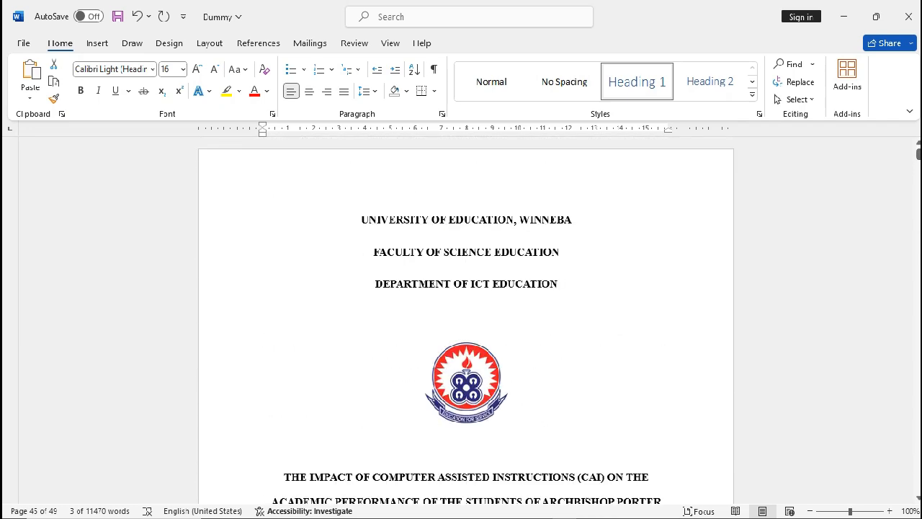
pyautogui.scroll(-1, 467, 317)
pyautogui.scroll(-3, 467, 317)
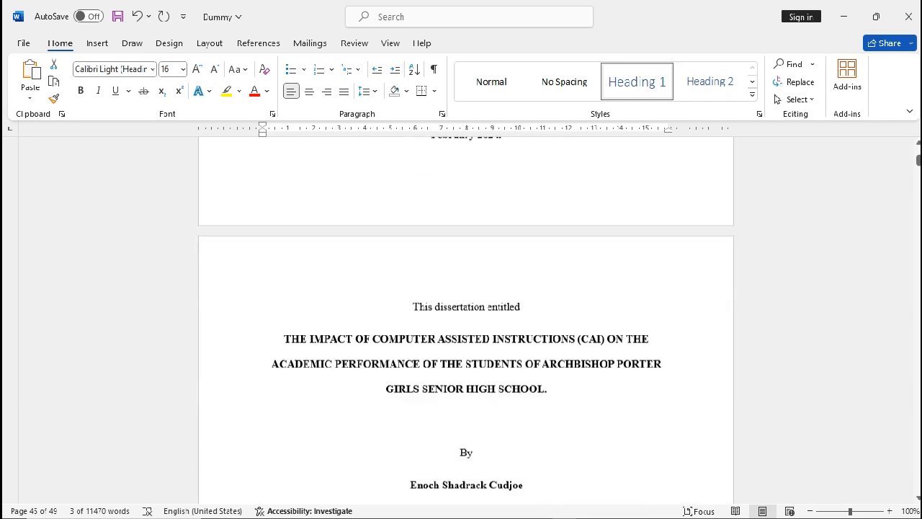
pyautogui.scroll(-8, 466, 317)
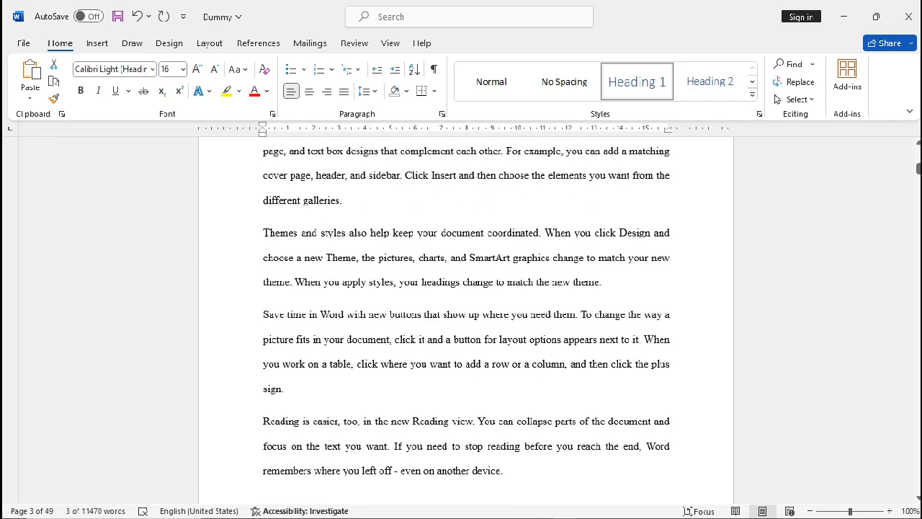
pyautogui.scroll(4, 466, 317)
pyautogui.scroll(-6, 466, 317)
pyautogui.scroll(10, 466, 318)
pyautogui.scroll(-7, 466, 317)
pyautogui.scroll(-10, 467, 317)
pyautogui.scroll(-8, 467, 318)
pyautogui.scroll(-6, 466, 296)
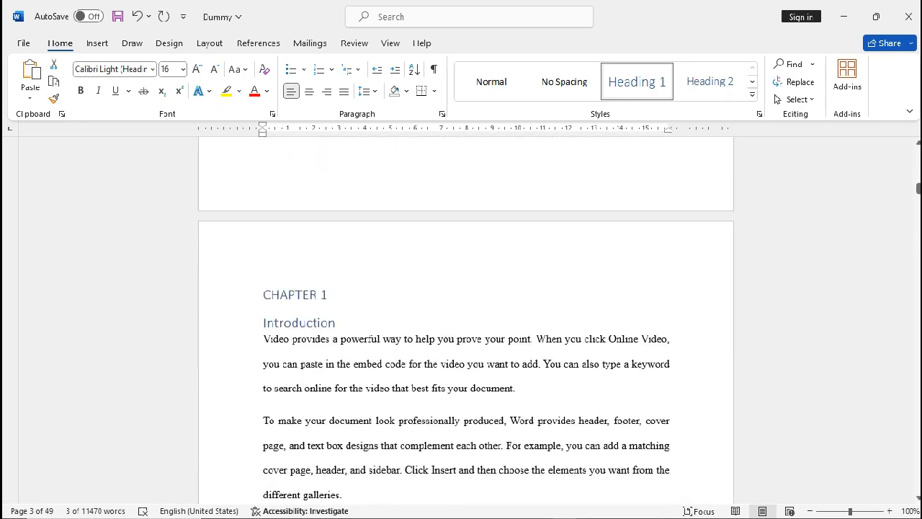
# Apply the Heading 2 style to the "1.1 Purpose of the Study" and "1.2 Statement of the Problem" subheadings.
pyautogui.scroll(-10, 467, 320)
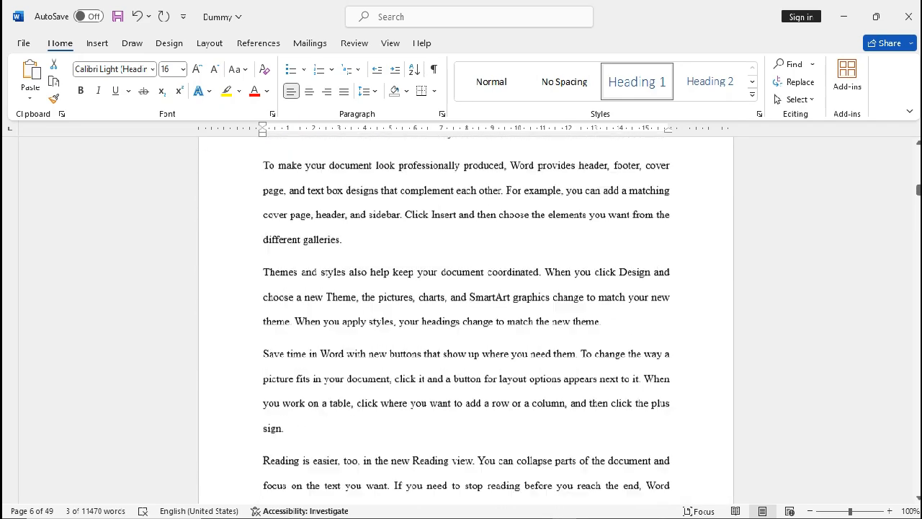
pyautogui.scroll(2, 467, 338)
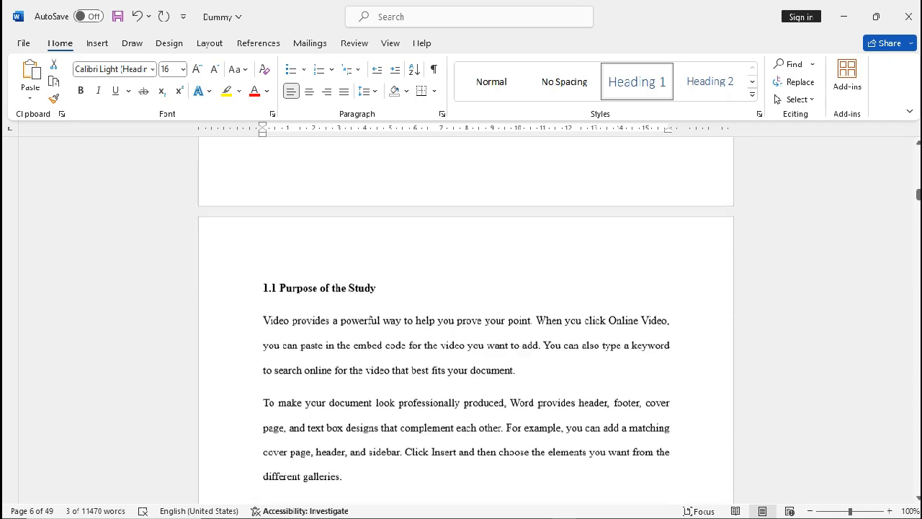
pyautogui.click(236, 317)
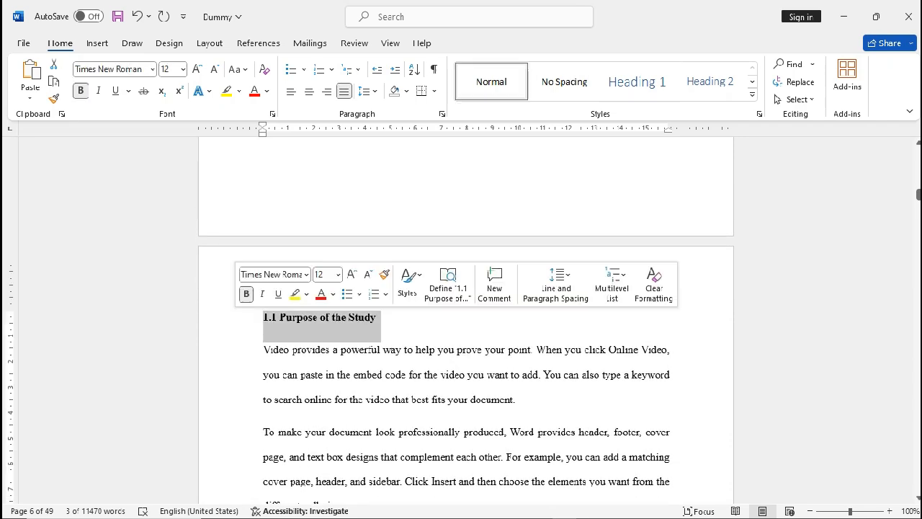
pyautogui.click(711, 81)
pyautogui.scroll(-20, 466, 321)
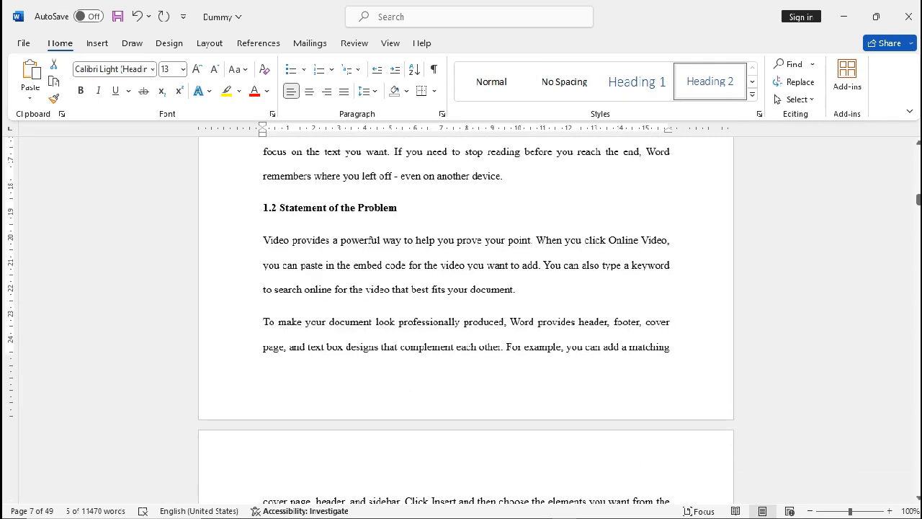
pyautogui.click(236, 209)
pyautogui.click(711, 81)
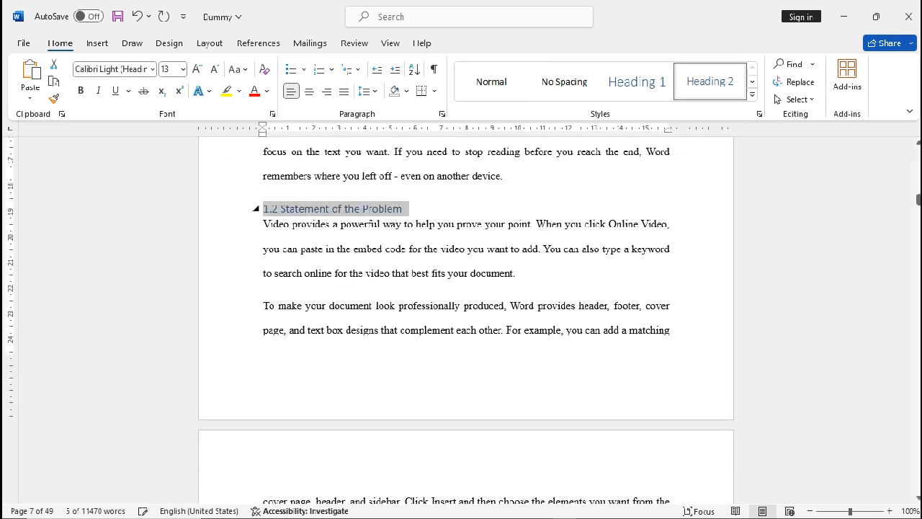
# Apply the Heading 2 style to the "1.3 Theoretical Framework" and "1.4 Research Questions" subheadings.
pyautogui.scroll(-12, 466, 321)
pyautogui.scroll(3, 466, 321)
pyautogui.scroll(-5, 466, 320)
pyautogui.click(237, 310)
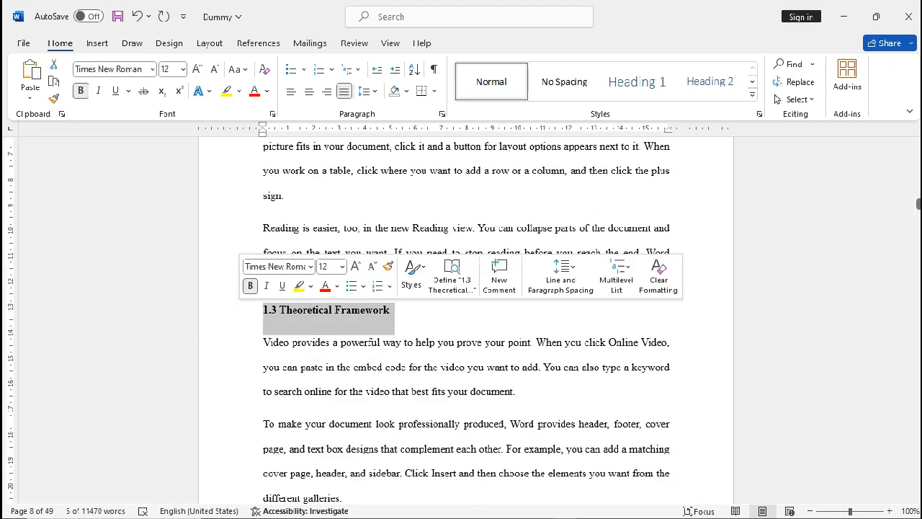
pyautogui.click(710, 81)
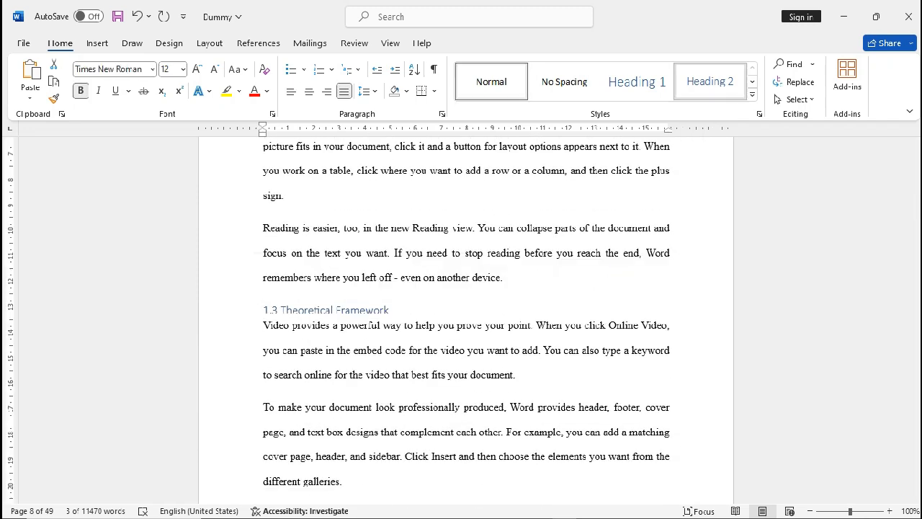
pyautogui.scroll(-10, 466, 324)
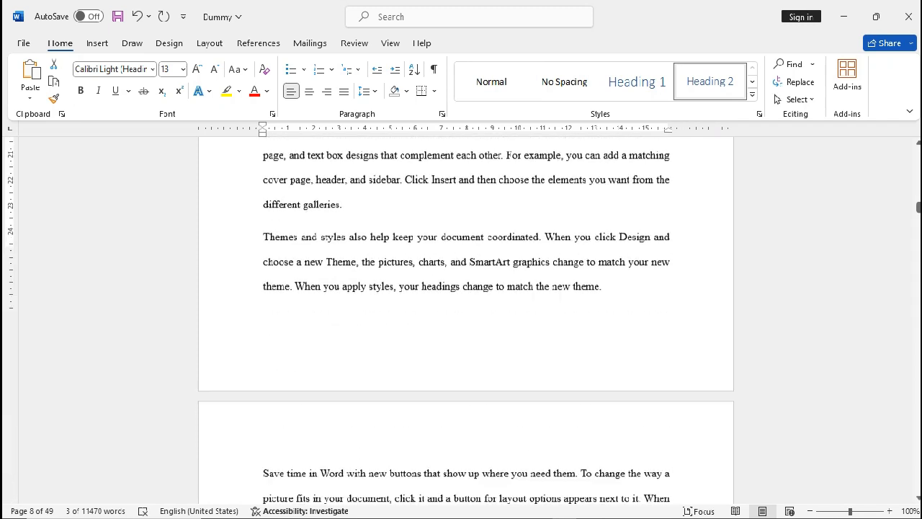
pyautogui.scroll(-3, 466, 321)
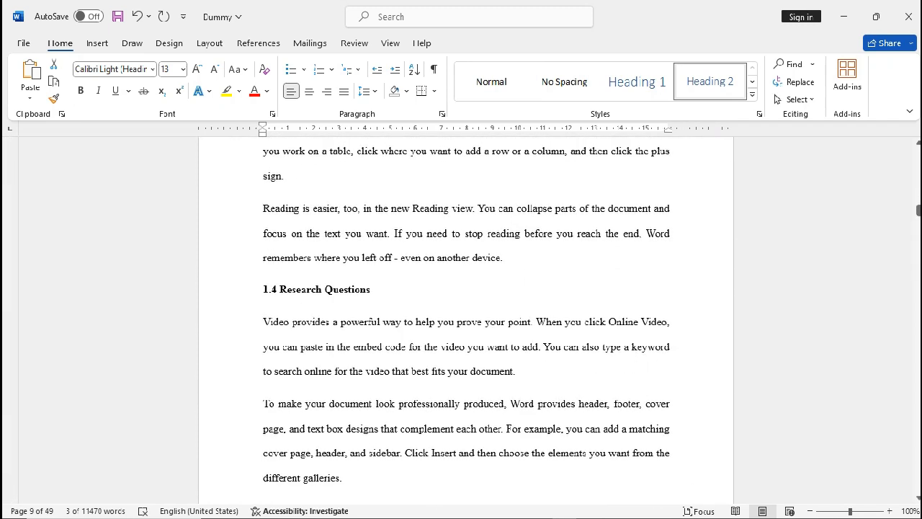
pyautogui.click(241, 291)
pyautogui.click(711, 81)
# Apply the Heading 2 style to the "1.5 Significance of the study" subheading.
pyautogui.scroll(-12, 467, 324)
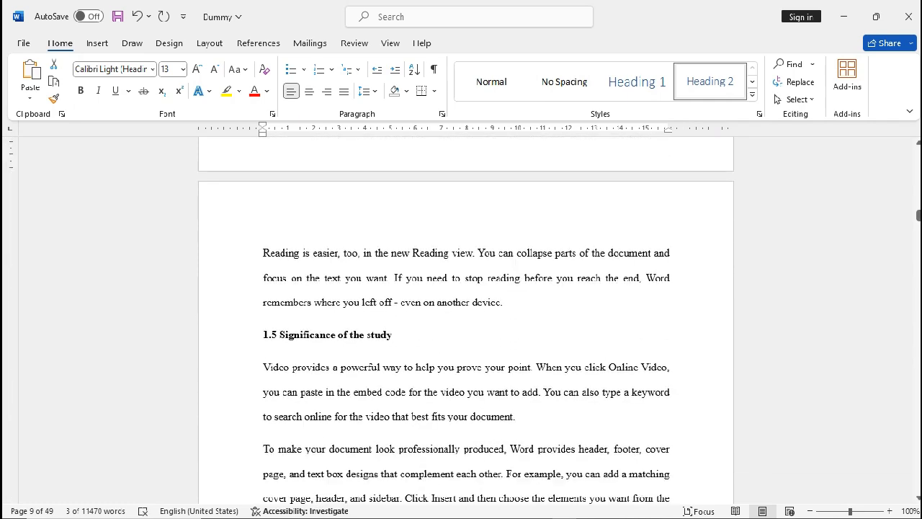
pyautogui.click(242, 336)
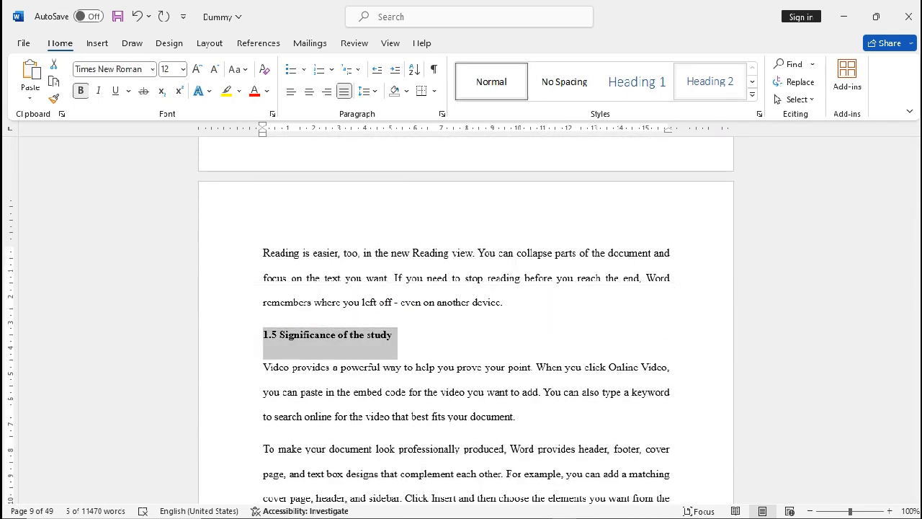
pyautogui.click(711, 82)
# Apply the Heading 2 style to the "2.1 Theoretical Framework" and "2.2 What is a computer?" subheadings in Chapter 2.
pyautogui.scroll(-10, 466, 325)
pyautogui.scroll(-6, 466, 324)
pyautogui.scroll(6, 466, 324)
pyautogui.scroll(-2, 466, 324)
pyautogui.scroll(5, 466, 324)
pyautogui.scroll(-11, 466, 324)
pyautogui.scroll(-8, 466, 324)
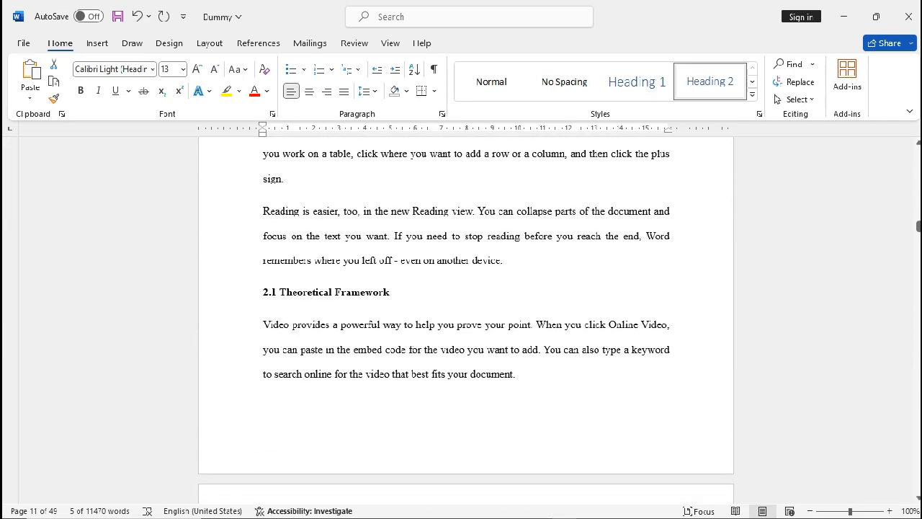
pyautogui.click(241, 294)
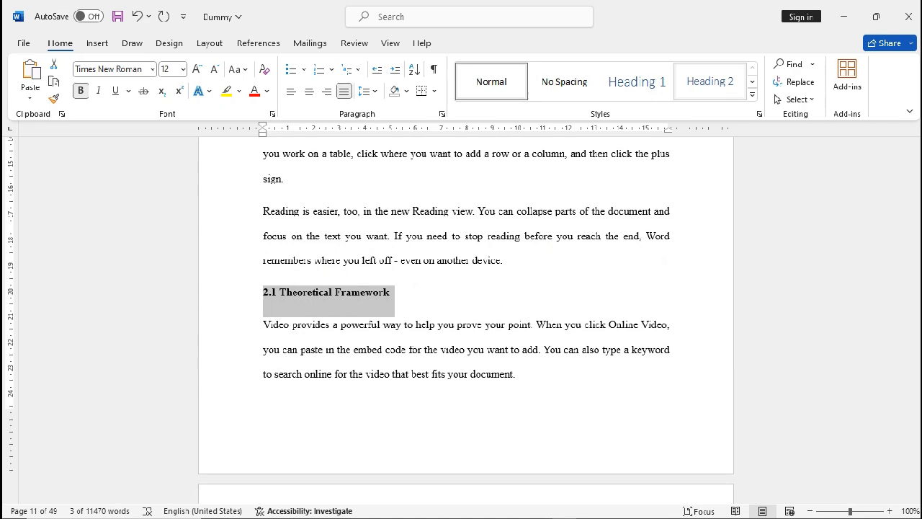
pyautogui.click(710, 81)
pyautogui.scroll(-15, 467, 324)
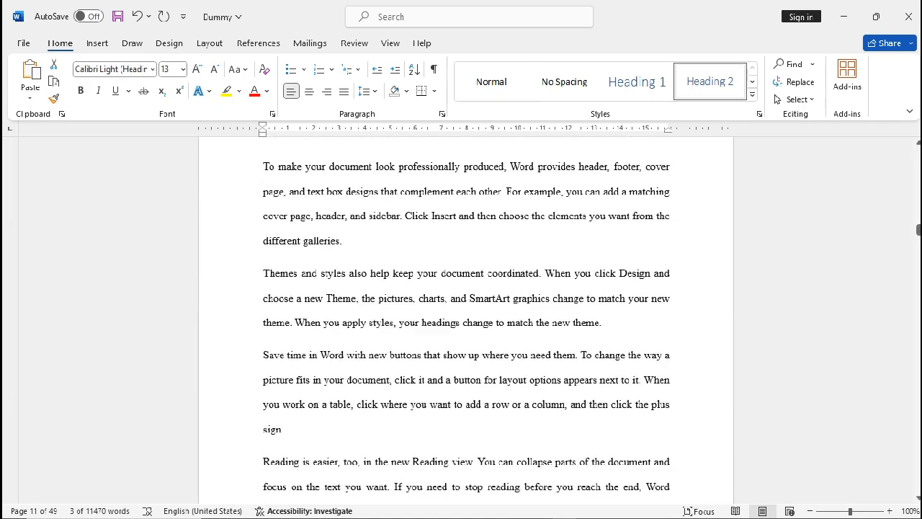
pyautogui.scroll(-4, 466, 324)
pyautogui.click(241, 252)
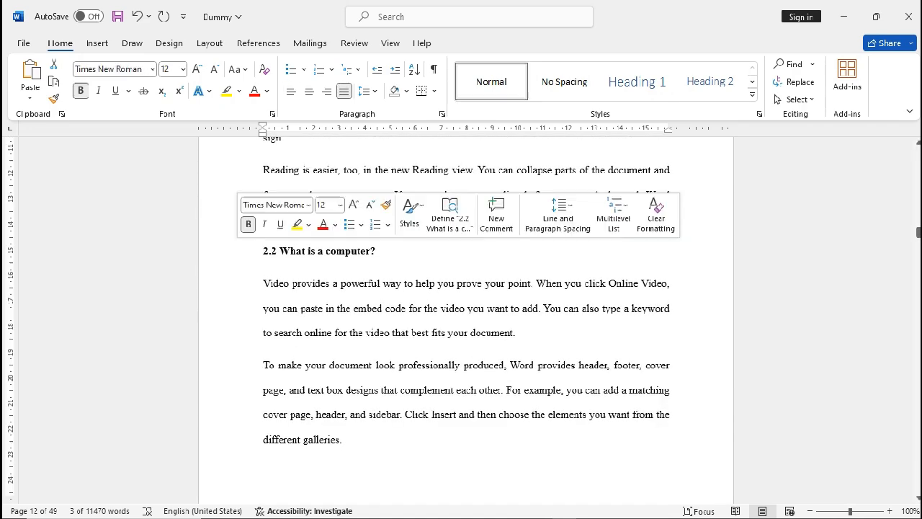
pyautogui.click(710, 82)
# Apply the Heading 2 style to the "2.3 Parts of a Computer" and "2.4 Importance of a computer" subheadings.
pyautogui.scroll(-7, 466, 324)
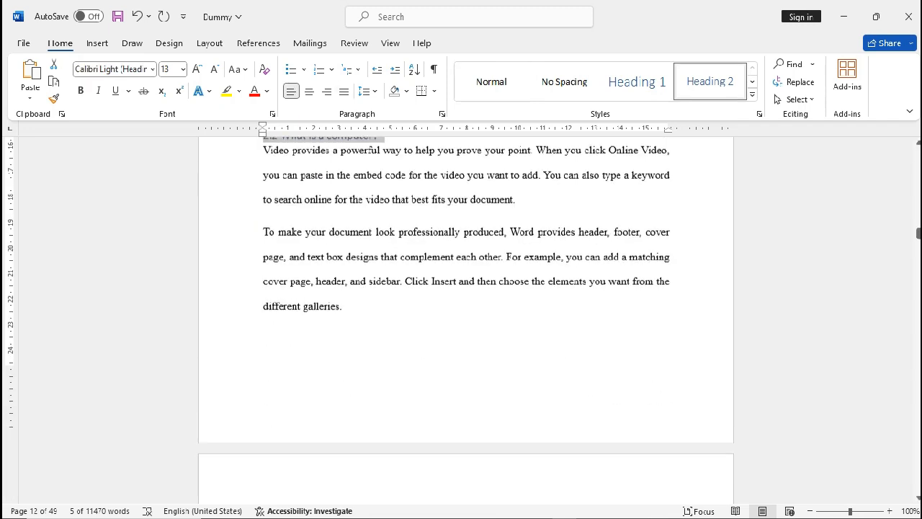
pyautogui.scroll(-19, 467, 324)
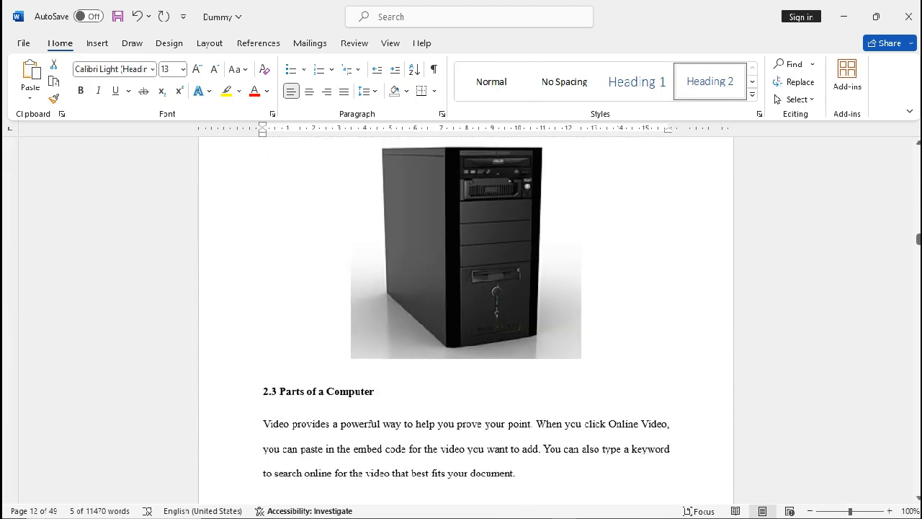
pyautogui.scroll(-1, 466, 325)
pyautogui.click(231, 261)
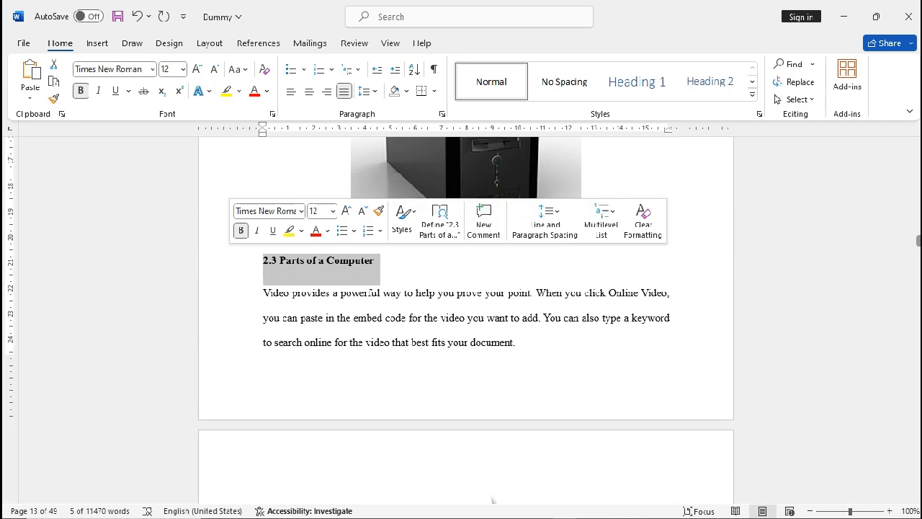
pyautogui.click(710, 81)
pyautogui.scroll(-18, 492, 499)
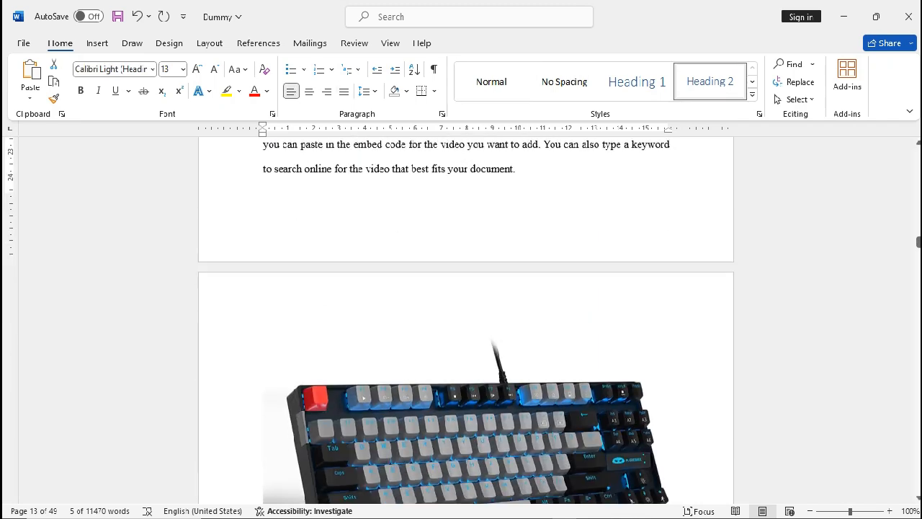
pyautogui.scroll(-19, 466, 317)
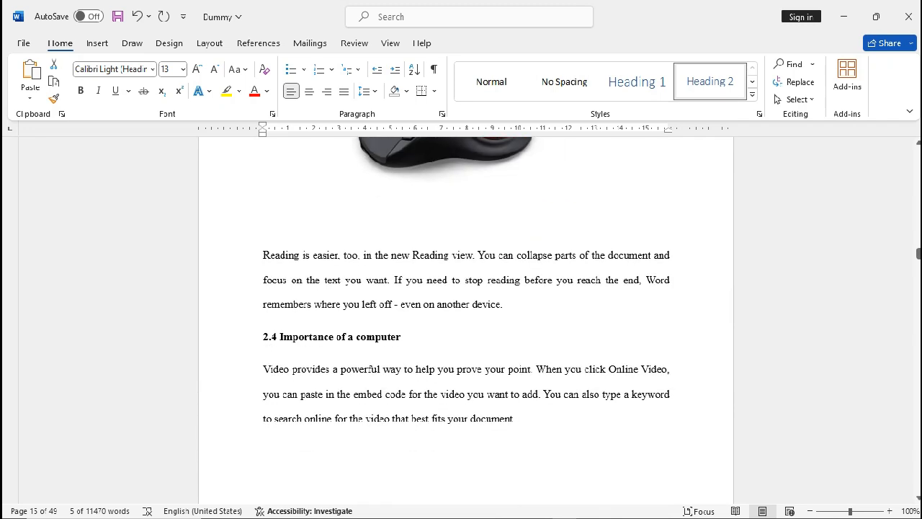
pyautogui.click(237, 338)
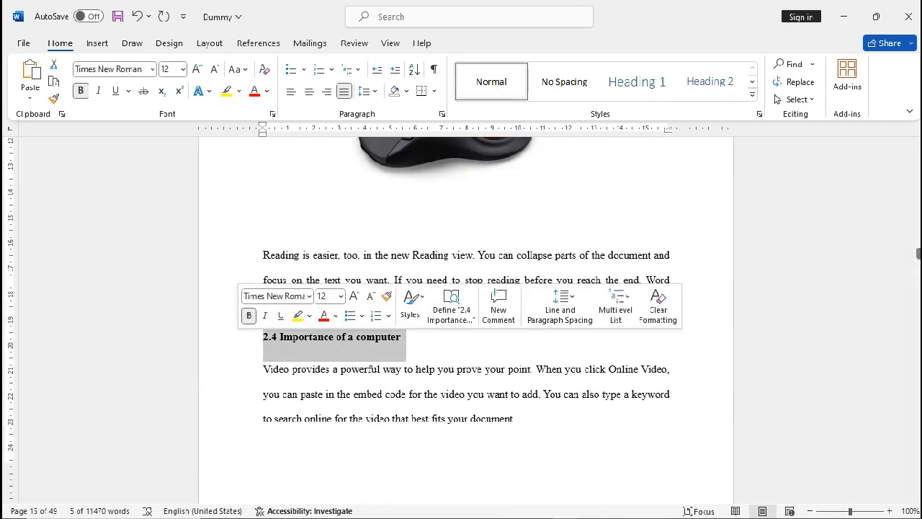
pyautogui.click(711, 81)
# Apply the Heading 2 style to the "2.5 Classification by Capacity and Size" subheading.
pyautogui.scroll(-12, 466, 317)
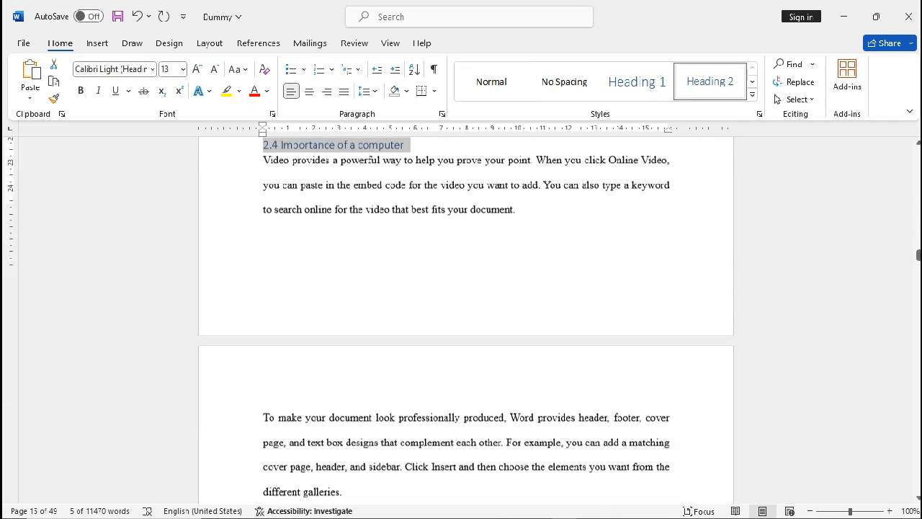
pyautogui.scroll(-4, 466, 317)
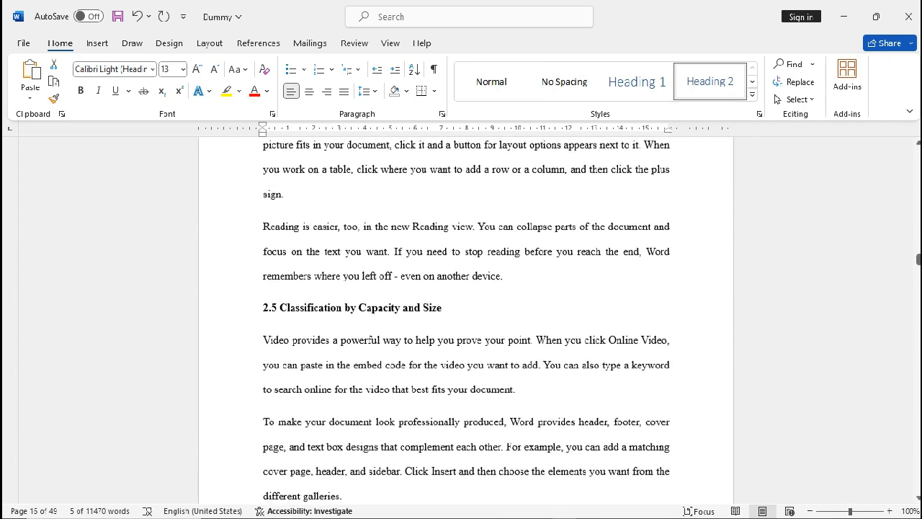
pyautogui.click(236, 306)
pyautogui.click(710, 81)
# Apply the Heading 3 style to the third-level subheading "2.5.1 Super Computers".
pyautogui.scroll(-15, 466, 317)
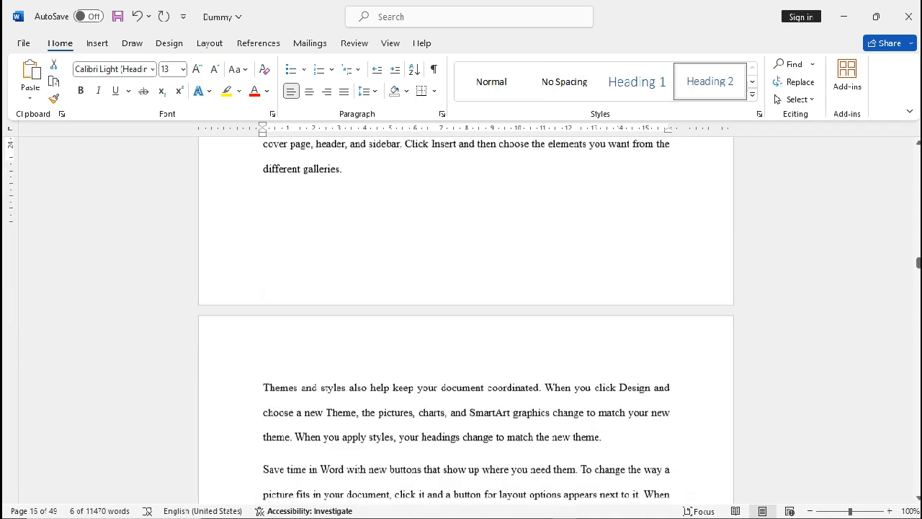
pyautogui.scroll(-1, 467, 317)
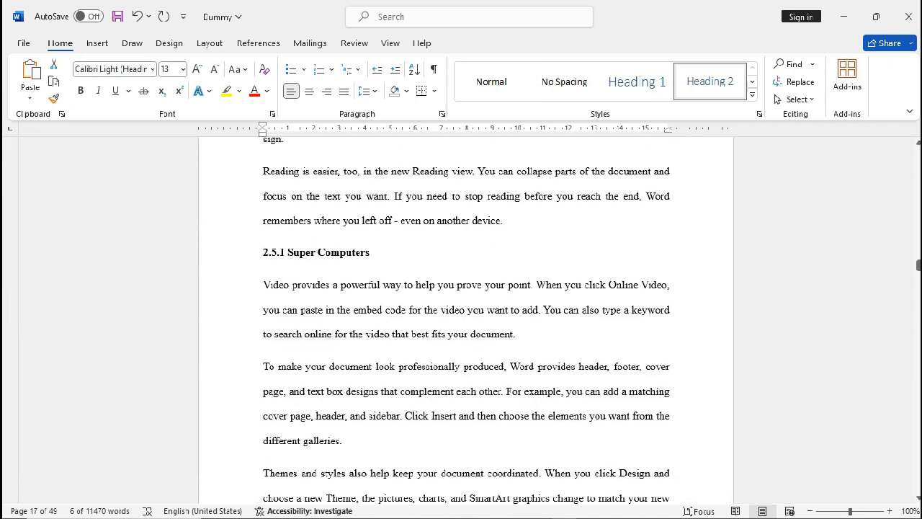
pyautogui.click(236, 253)
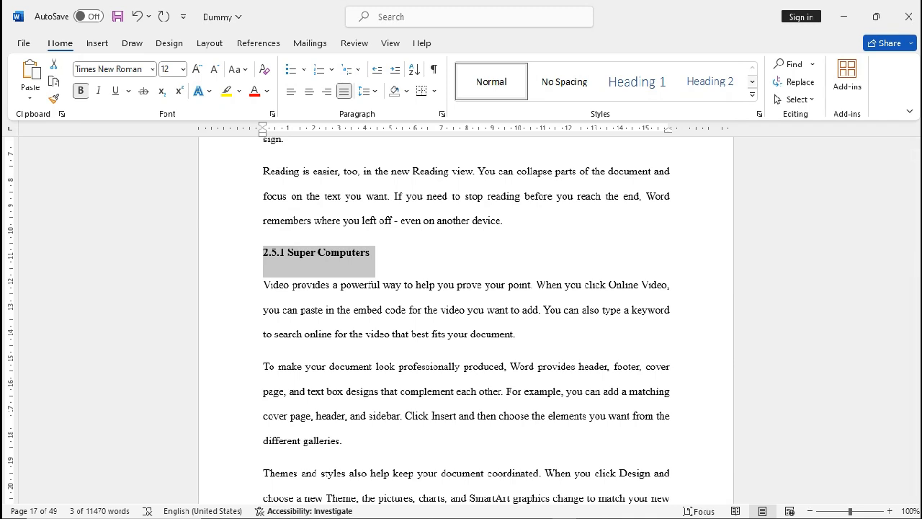
pyautogui.click(752, 82)
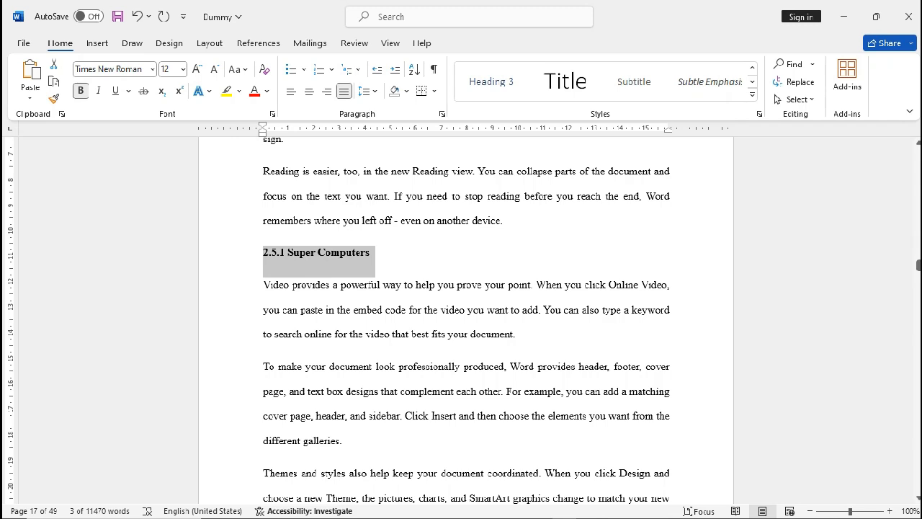
pyautogui.click(492, 82)
# Apply the Heading 3 style to the "2.5.2 Mainframe Computers" and "2.5.3 Mini Computers" subheadings.
pyautogui.scroll(-10, 466, 321)
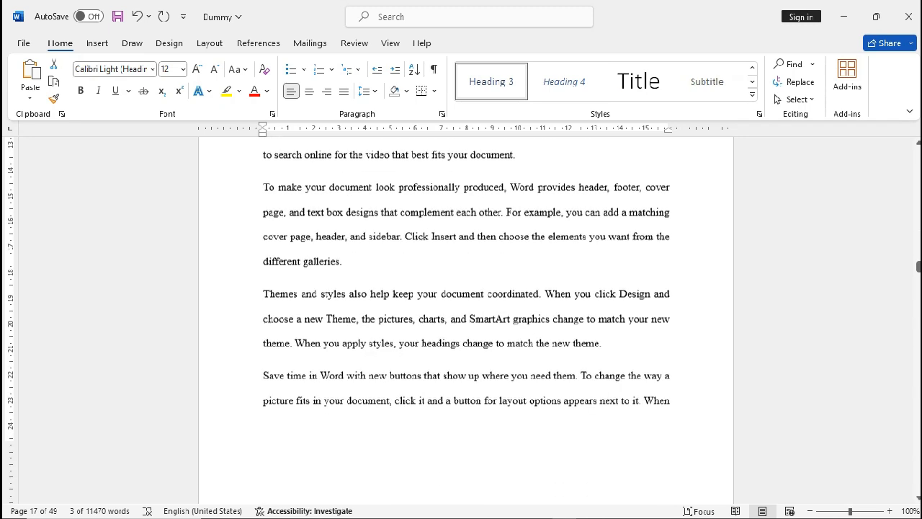
pyautogui.scroll(-3, 466, 327)
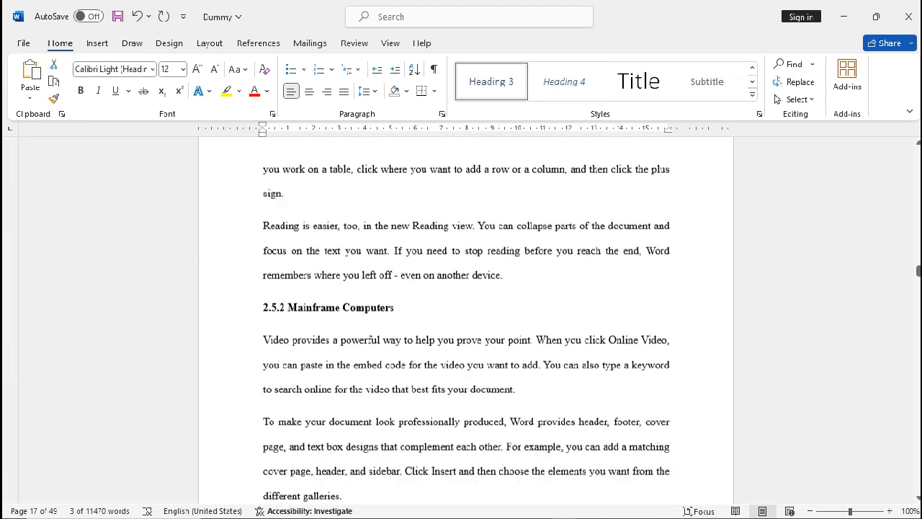
pyautogui.click(243, 305)
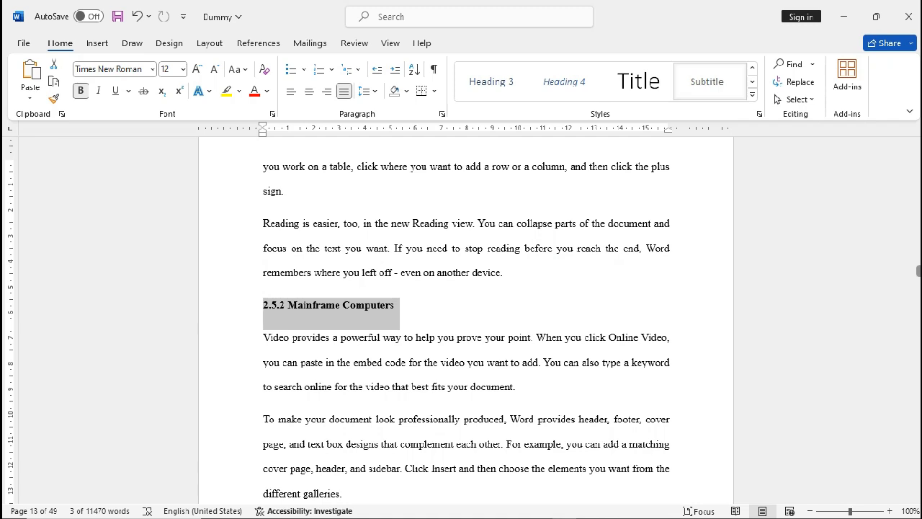
pyautogui.click(492, 81)
pyautogui.scroll(-5, 466, 320)
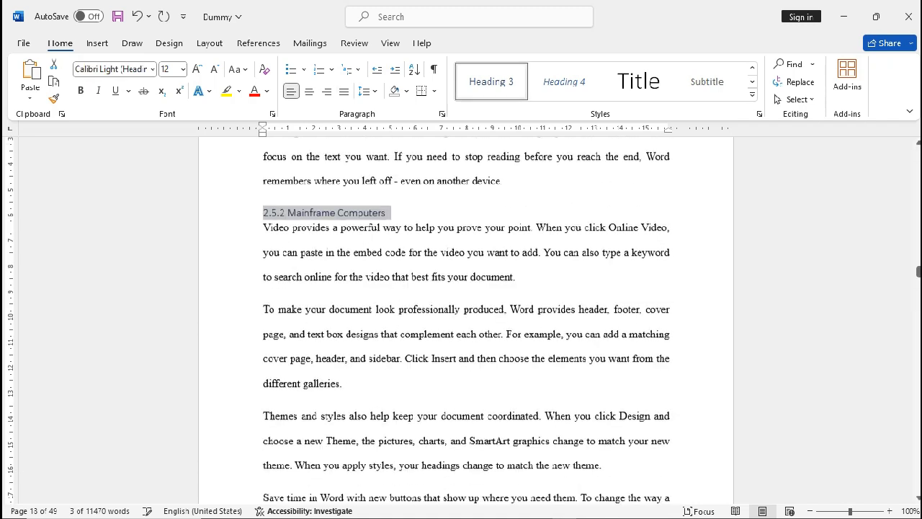
pyautogui.scroll(-5, 466, 321)
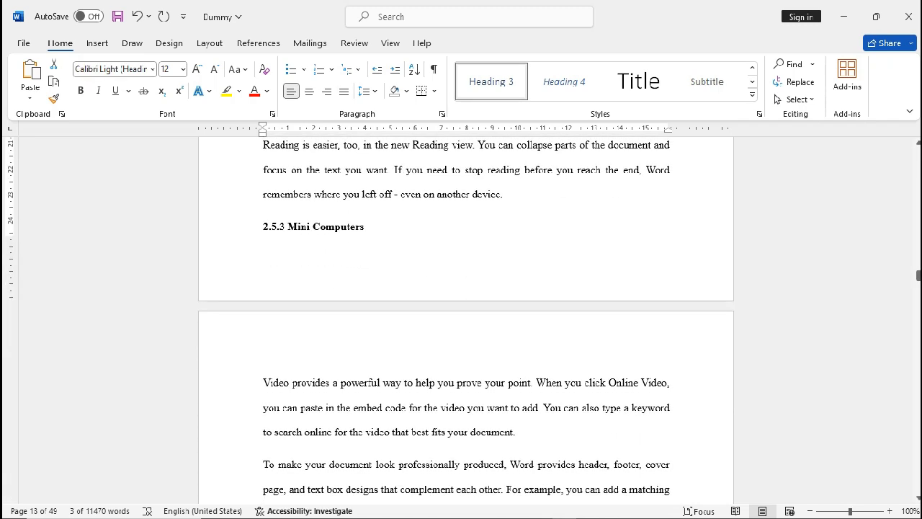
pyautogui.click(244, 227)
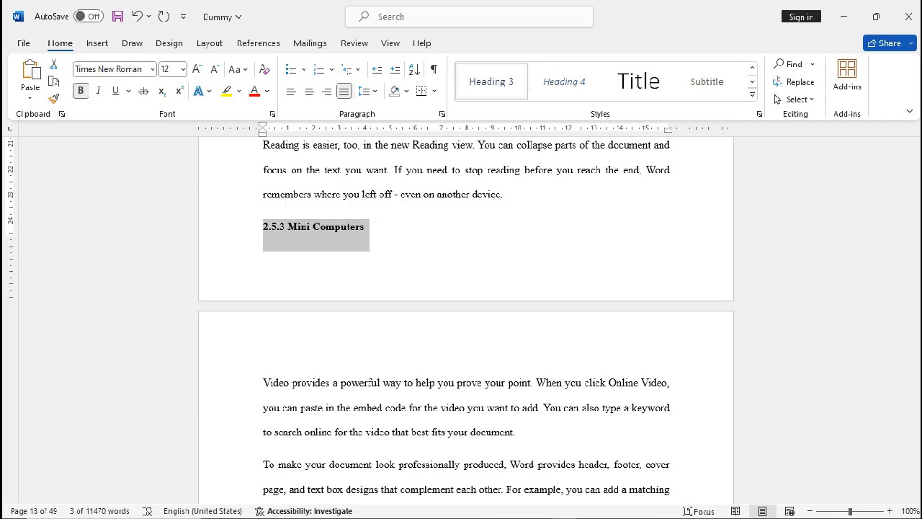
pyautogui.click(491, 82)
# Apply the Heading 3 style to the "2.5.4 Micro Computers" subheading.
pyautogui.scroll(-1, 466, 321)
pyautogui.scroll(-2, 466, 320)
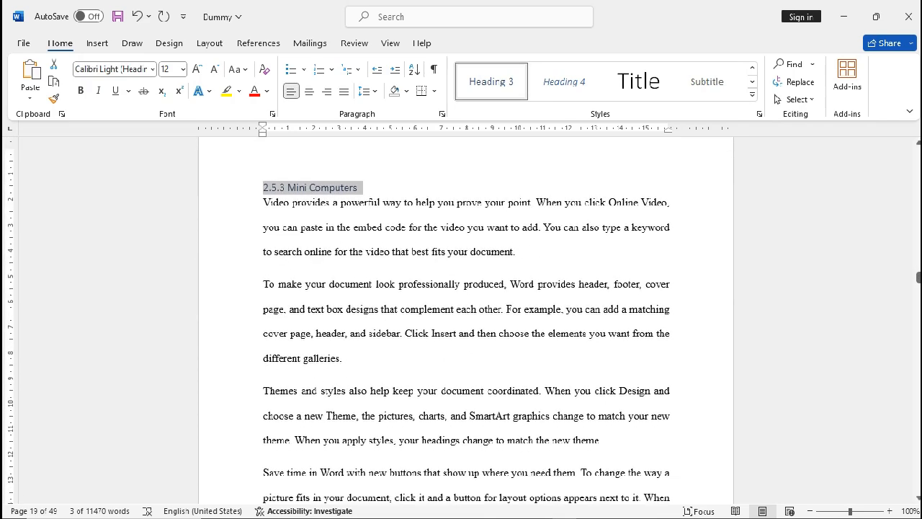
pyautogui.scroll(-6, 467, 320)
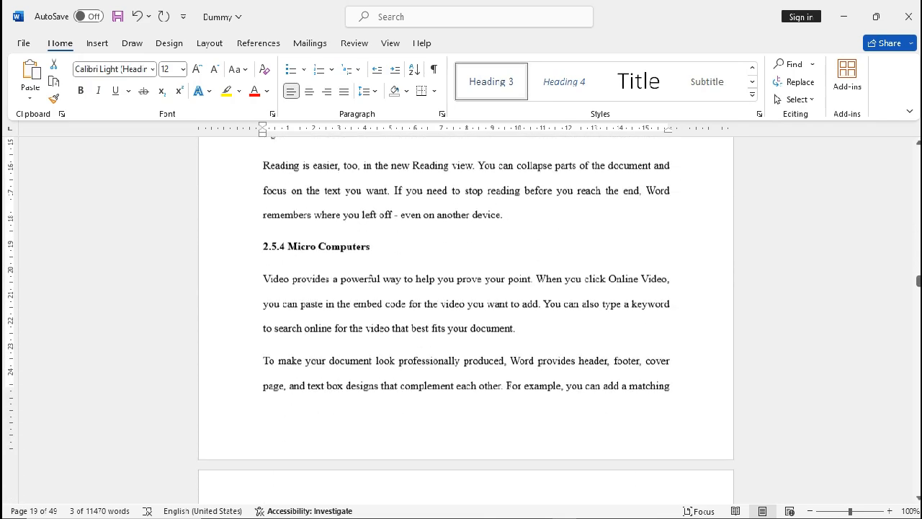
pyautogui.click(244, 239)
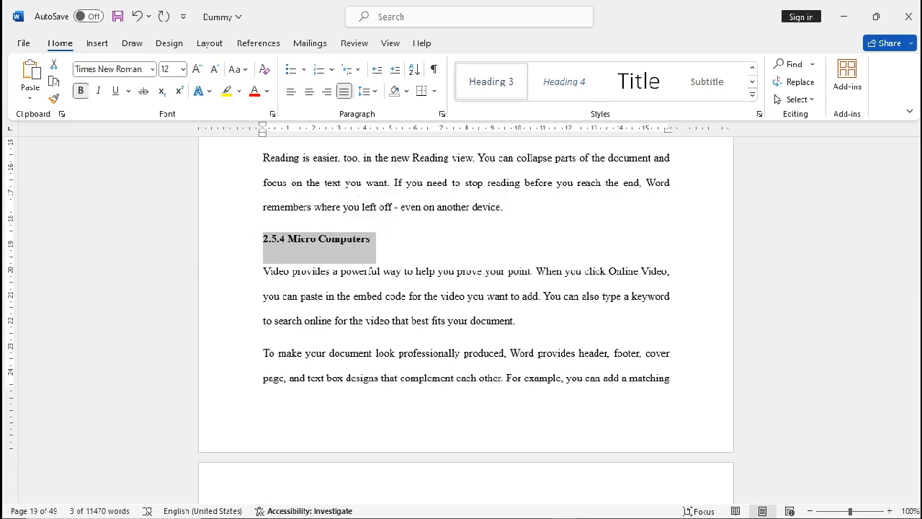
pyautogui.click(492, 81)
# Apply the Heading 4 style to the fourth-level subheading "2.5.4.1 Desktop Computers".
pyautogui.scroll(-8, 466, 321)
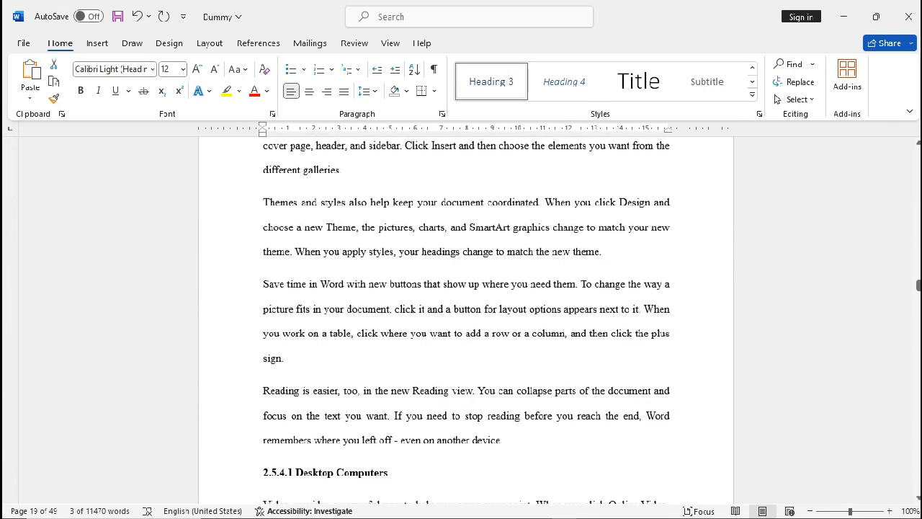
pyautogui.scroll(-2, 466, 320)
pyautogui.scroll(1, 466, 321)
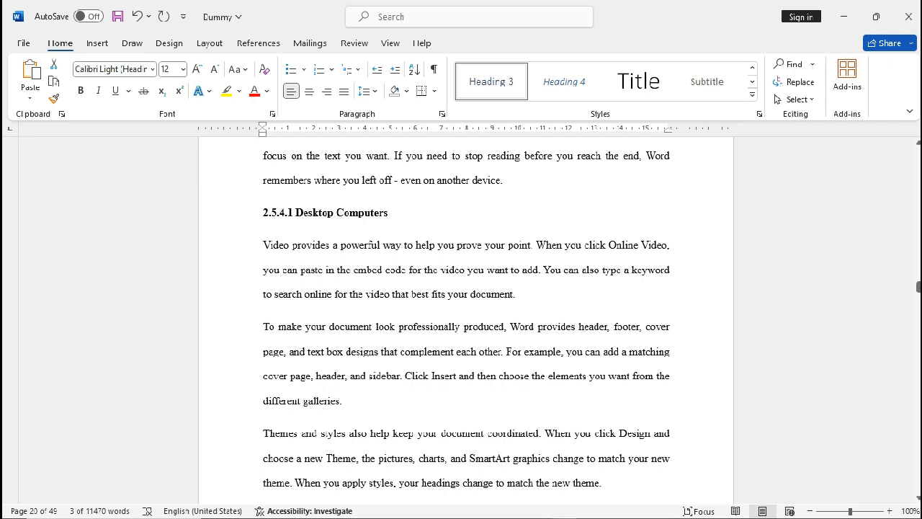
pyautogui.click(231, 214)
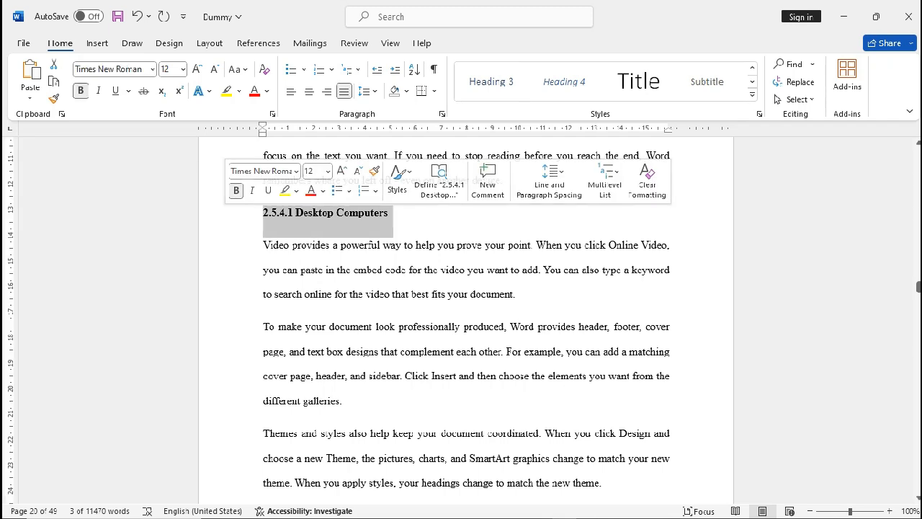
pyautogui.click(564, 82)
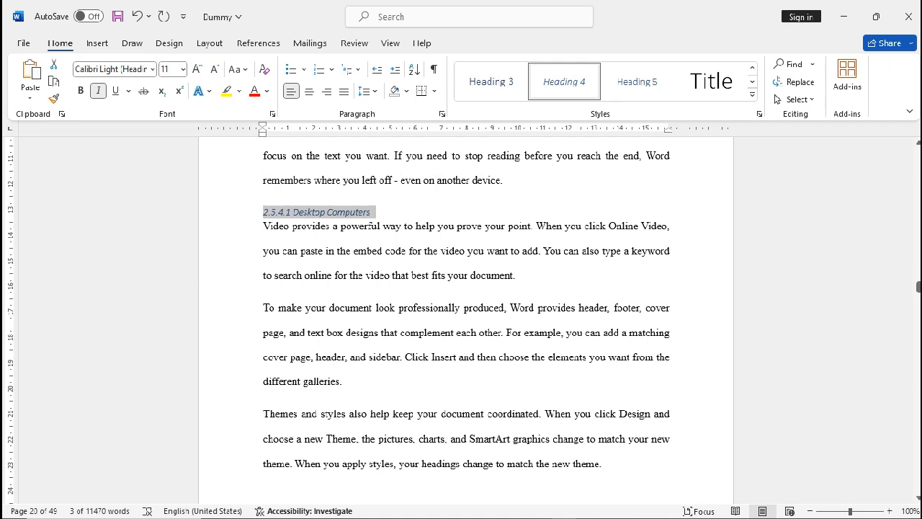
# Apply the Heading 4 style to the "2.5.4.2 Laptop Computers" subheading.
pyautogui.scroll(-1, 466, 317)
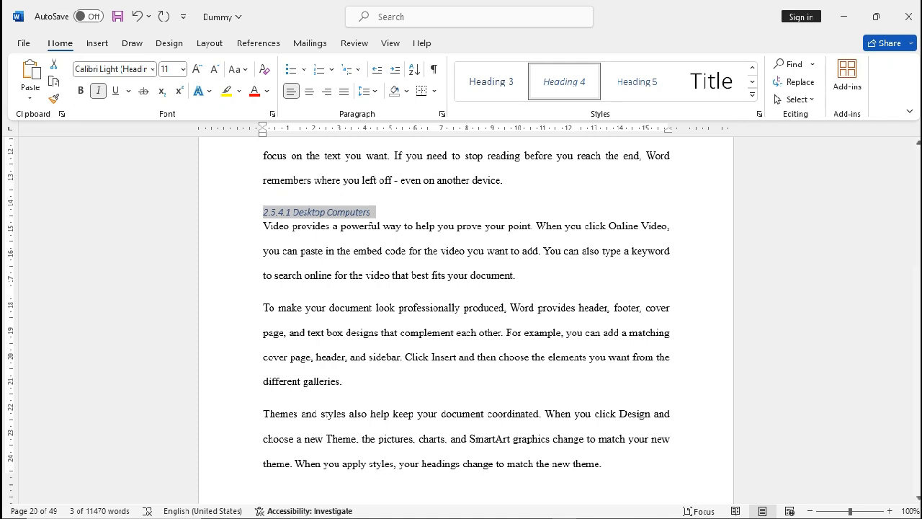
pyautogui.scroll(-6, 466, 317)
pyautogui.scroll(-3, 466, 317)
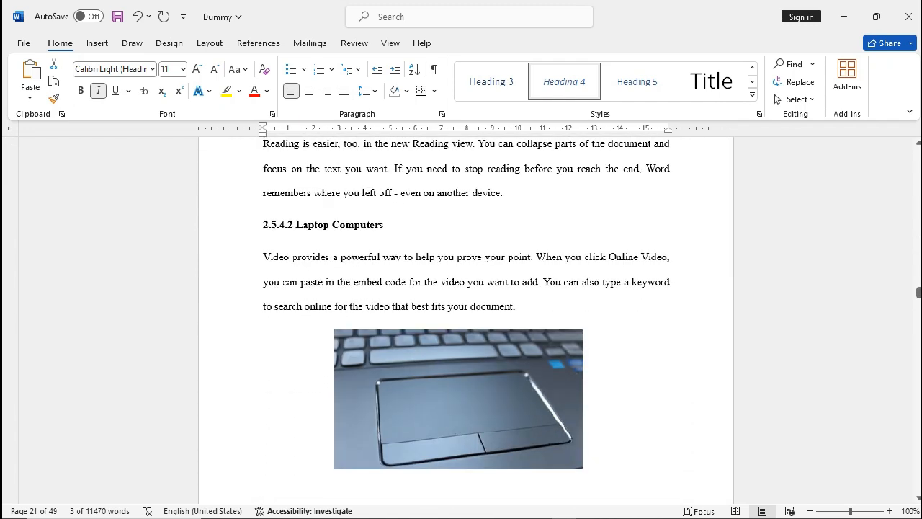
pyautogui.click(229, 224)
pyautogui.click(564, 82)
# Apply the Heading 4 style to the "2.5.4.3 Handheld devices" subheading.
pyautogui.scroll(-5, 466, 317)
pyautogui.scroll(-5, 466, 317)
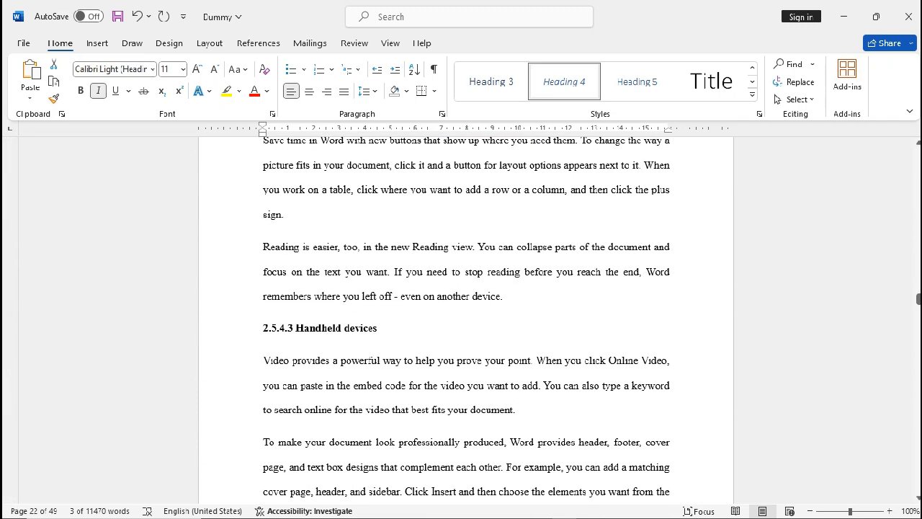
pyautogui.click(230, 329)
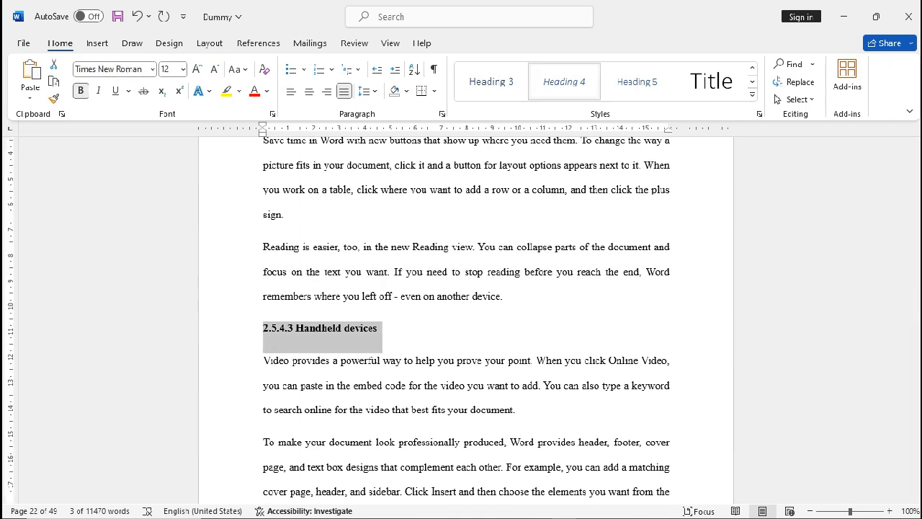
pyautogui.click(564, 82)
# Apply the Heading 2 style to the "3.1 Research Questions" subheading in Chapter 3.
pyautogui.scroll(-10, 466, 317)
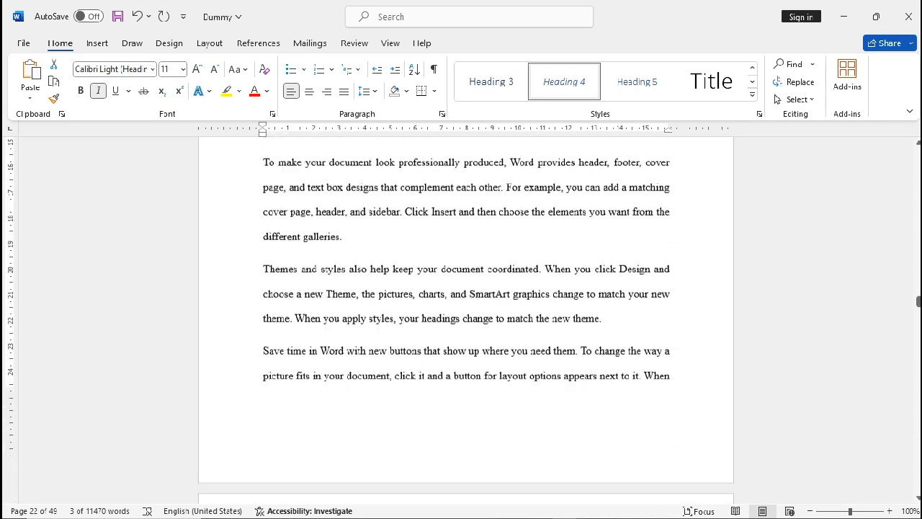
pyautogui.scroll(-10, 466, 317)
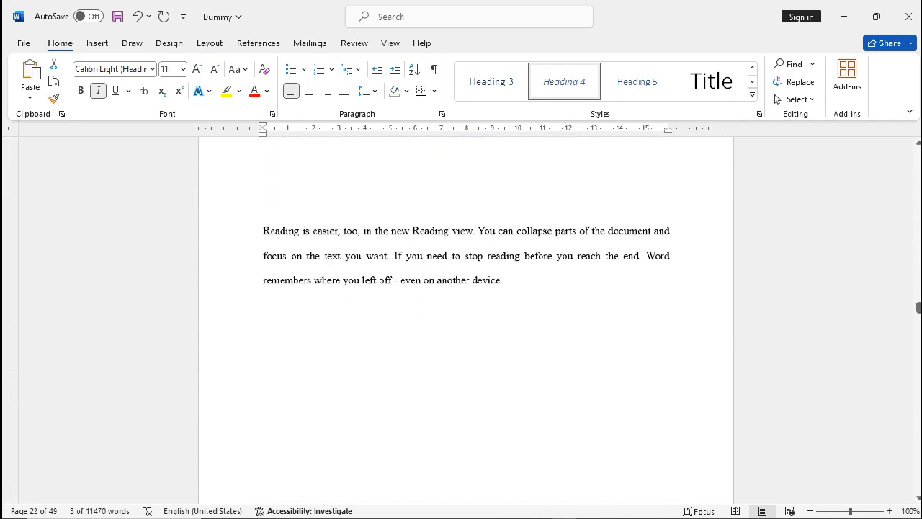
pyautogui.scroll(-5, 466, 317)
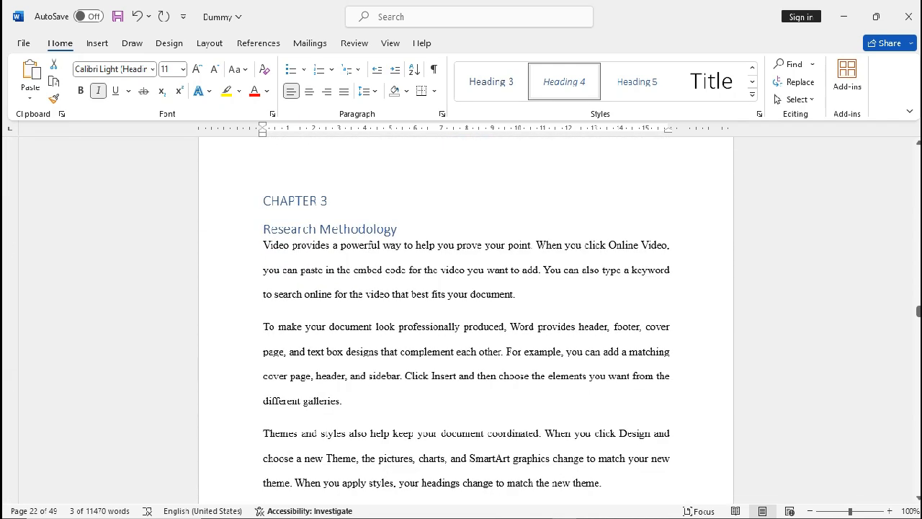
pyautogui.scroll(-10, 466, 317)
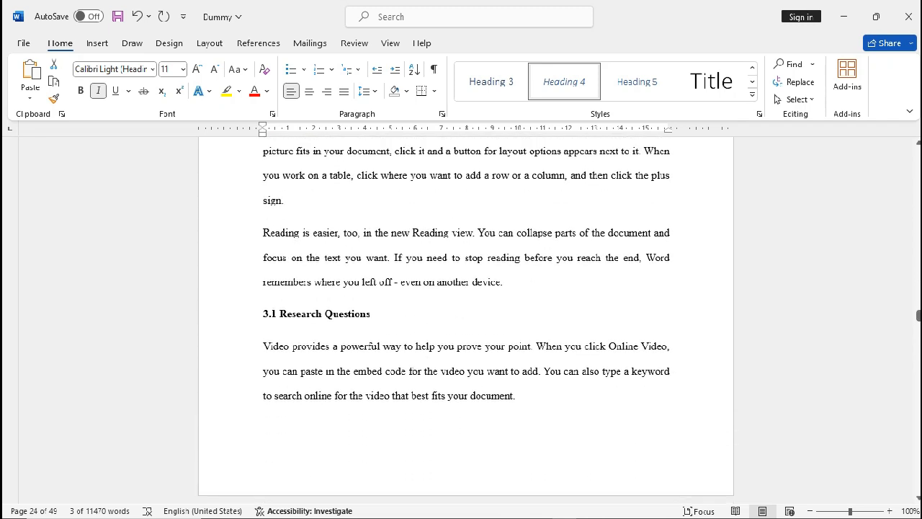
pyautogui.click(238, 315)
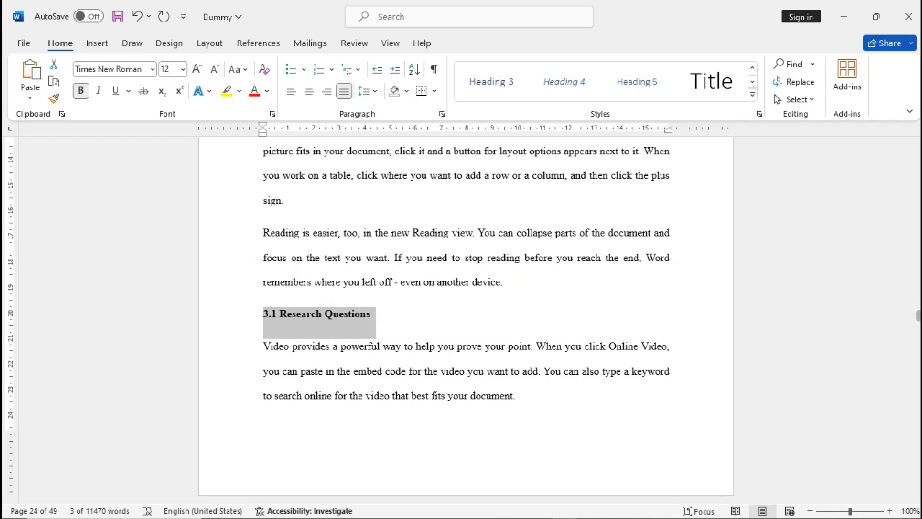
pyautogui.click(753, 68)
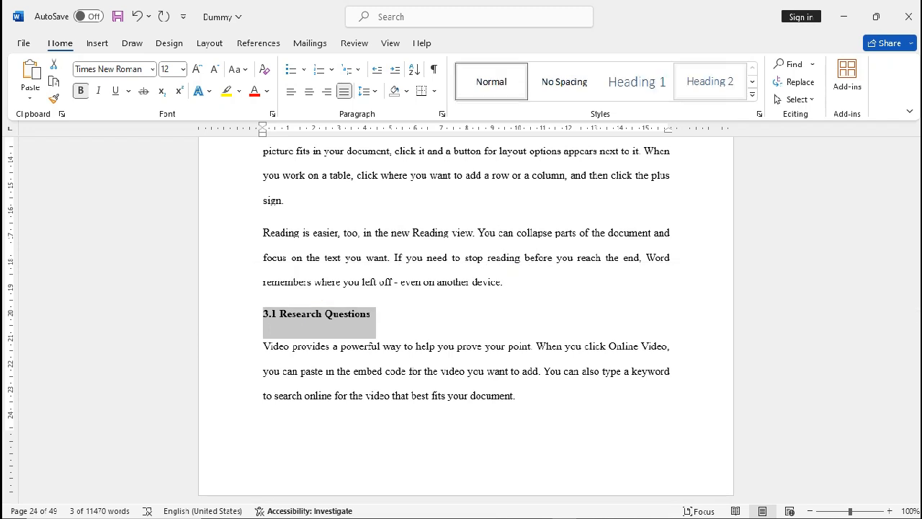
pyautogui.click(710, 81)
# Apply the Heading 2 style to the "3.2 Participants and Setting" and "3.3 Research Design and Variables" subheadings.
pyautogui.scroll(-11, 467, 313)
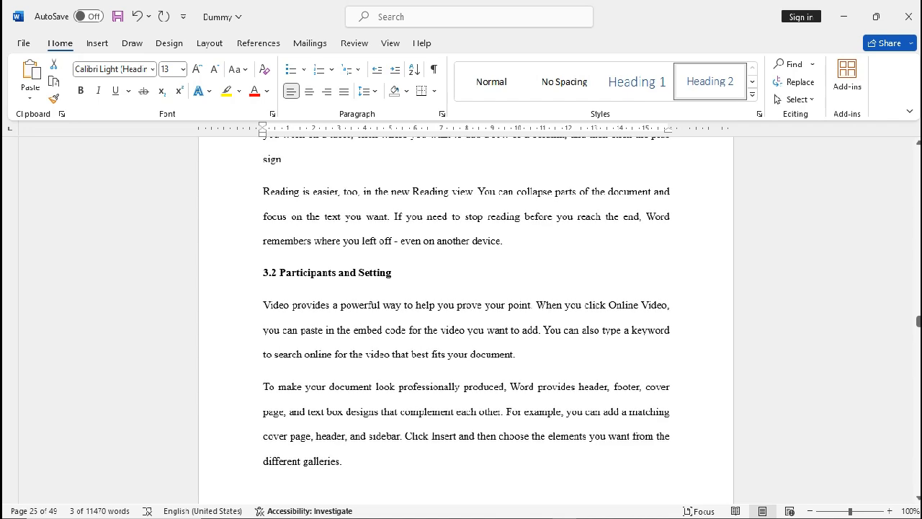
pyautogui.click(237, 273)
pyautogui.click(711, 81)
pyautogui.scroll(-20, 466, 321)
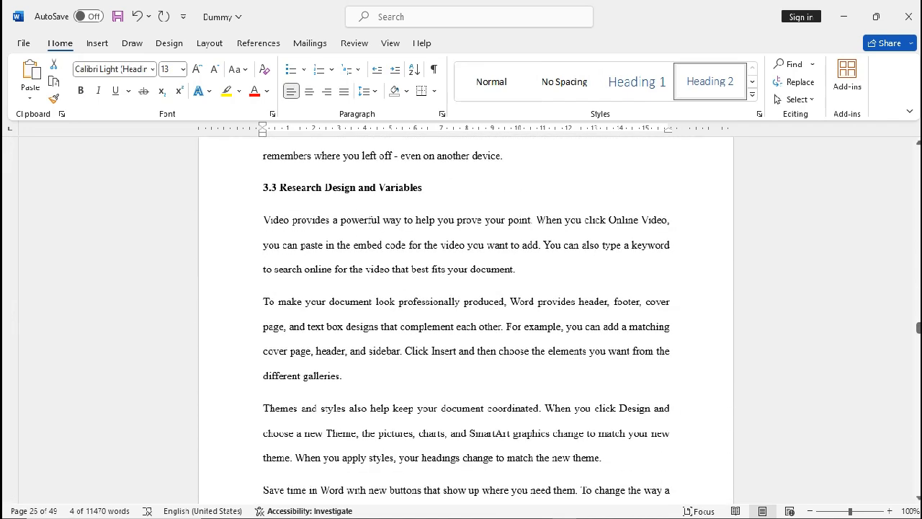
pyautogui.click(236, 188)
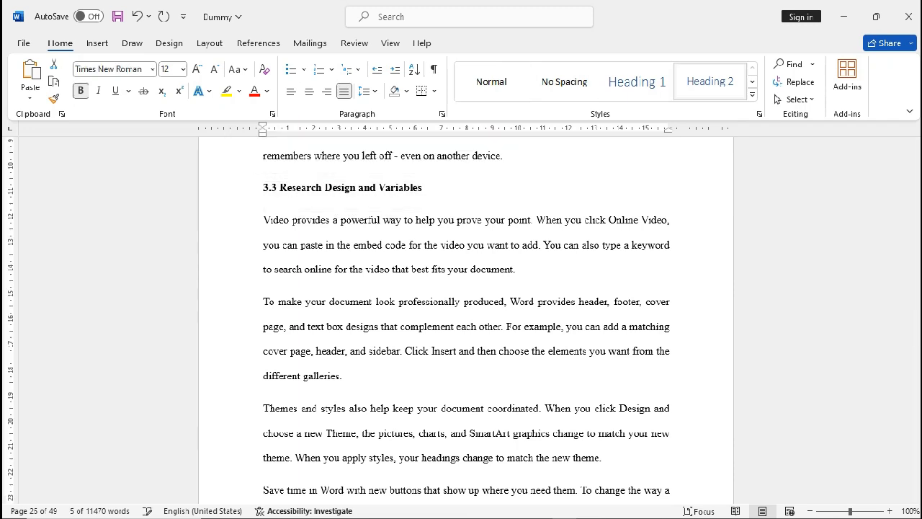
pyautogui.click(711, 82)
# Apply the Heading 2 style to the "3.4 Sampling" and "3.5 Instrumentation" subheadings.
pyautogui.scroll(-10, 466, 321)
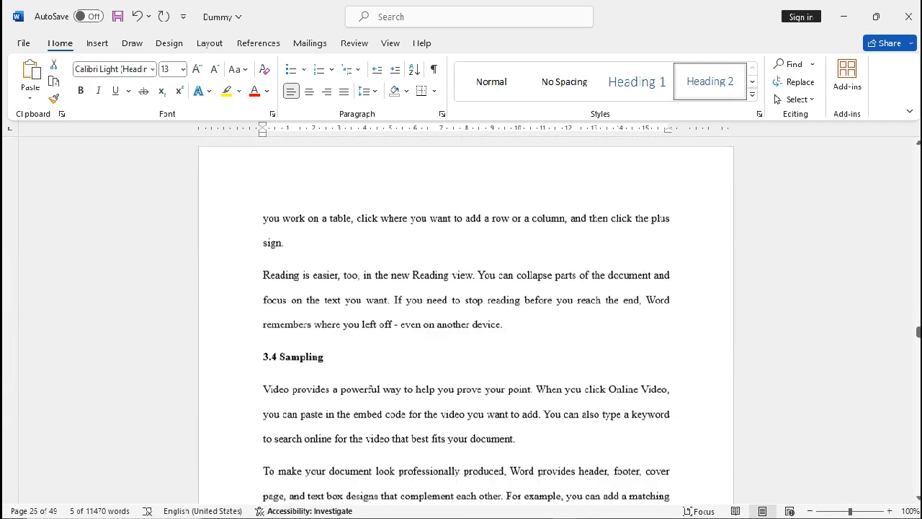
pyautogui.click(235, 338)
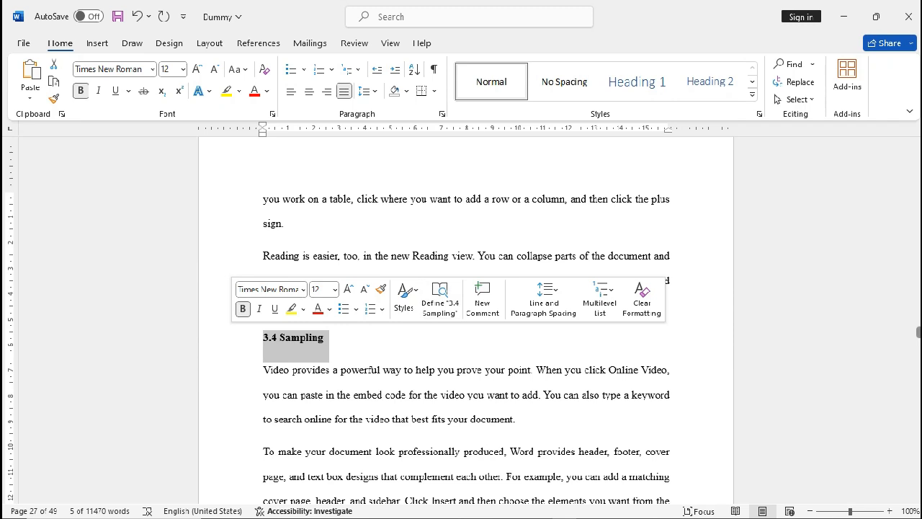
pyautogui.click(710, 81)
pyautogui.scroll(-9, 466, 321)
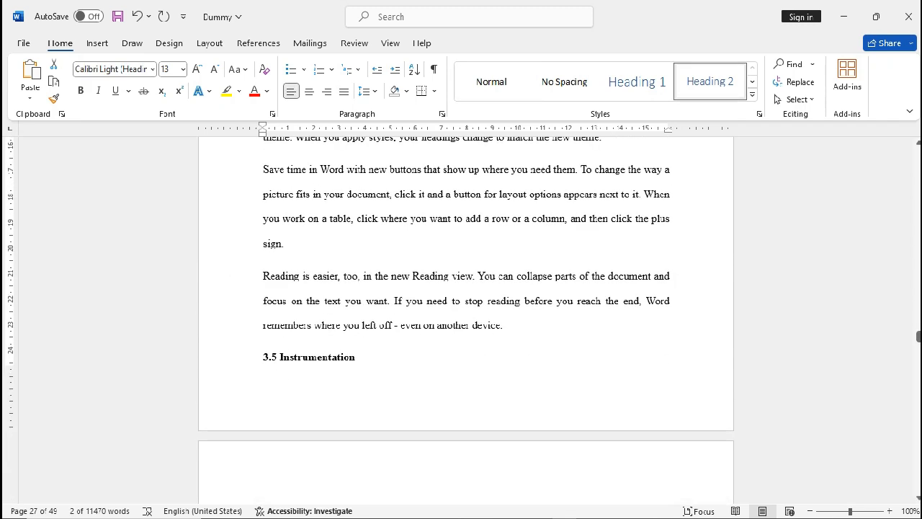
pyautogui.click(235, 358)
pyautogui.click(710, 81)
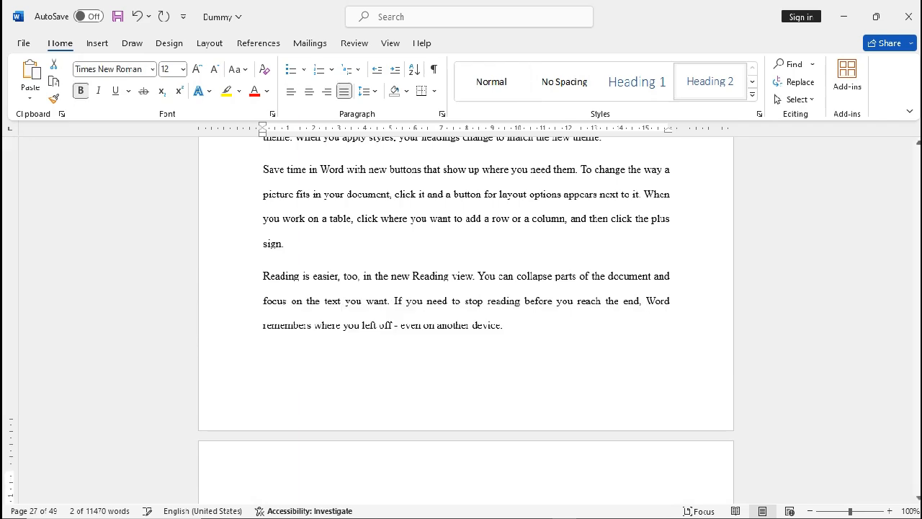
# Apply the Heading 2 style to the "3.6 Data Collection" and "3.7 Response rate" subheadings.
pyautogui.scroll(-4, 466, 321)
pyautogui.scroll(-7, 466, 321)
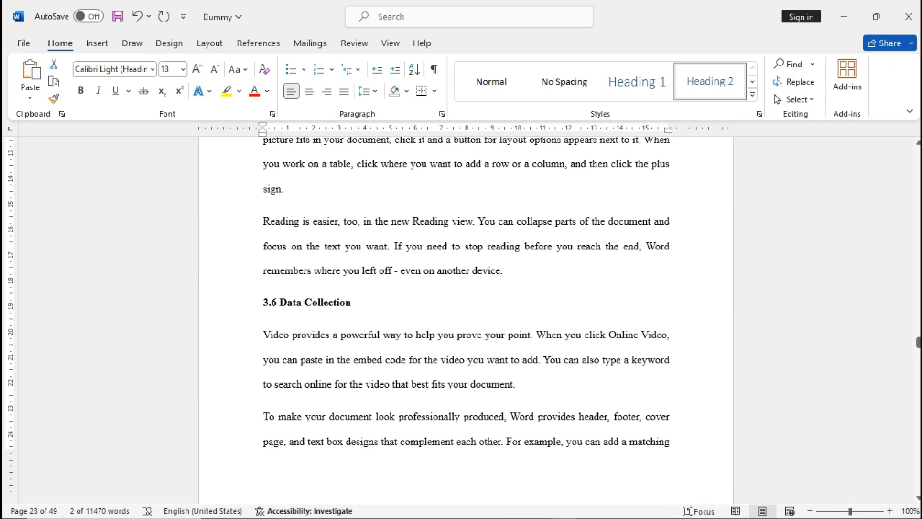
pyautogui.click(235, 302)
pyautogui.click(710, 82)
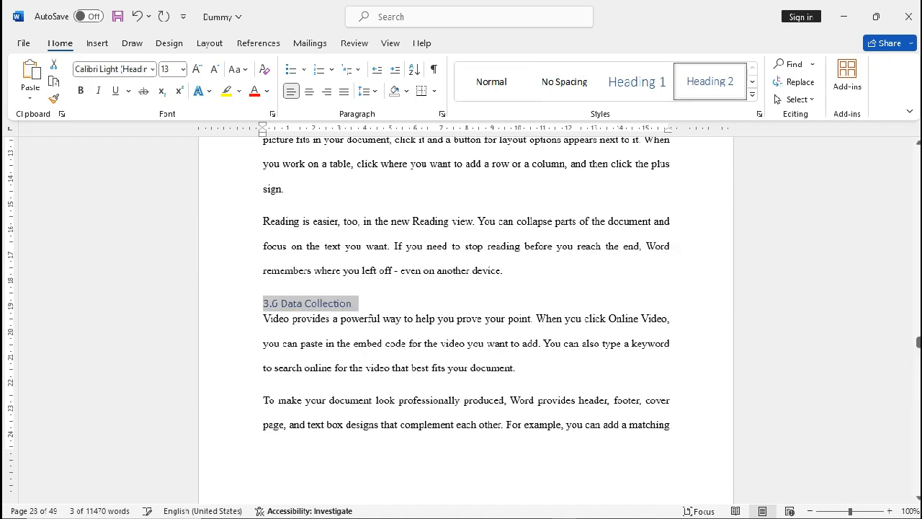
pyautogui.scroll(-5, 466, 321)
pyautogui.scroll(-2, 461, 321)
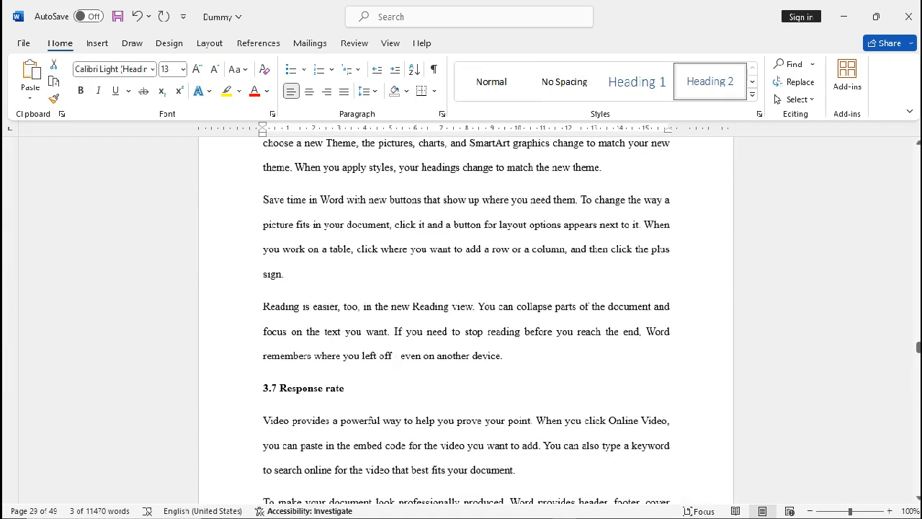
pyautogui.click(241, 340)
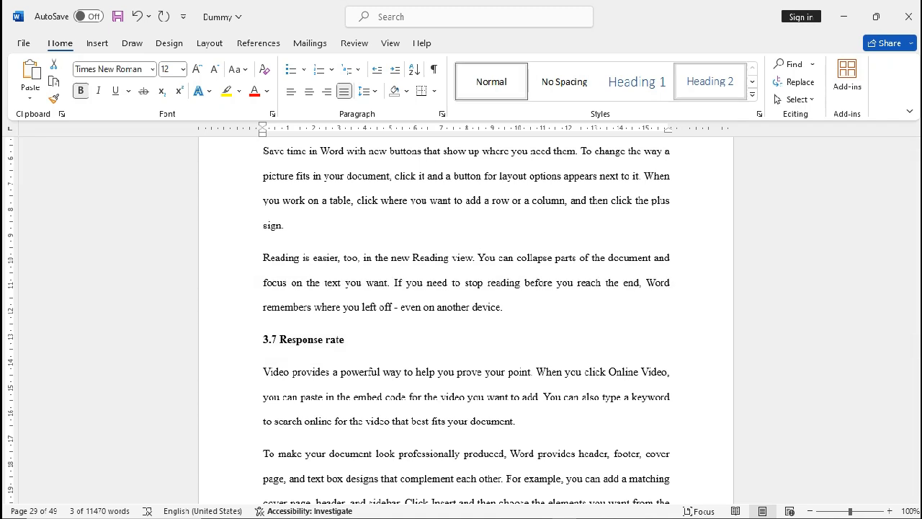
pyautogui.click(709, 82)
# Apply the Heading 2 style to the "3.8 Summary" subheading at the end of Chapter 3.
pyautogui.scroll(-15, 462, 320)
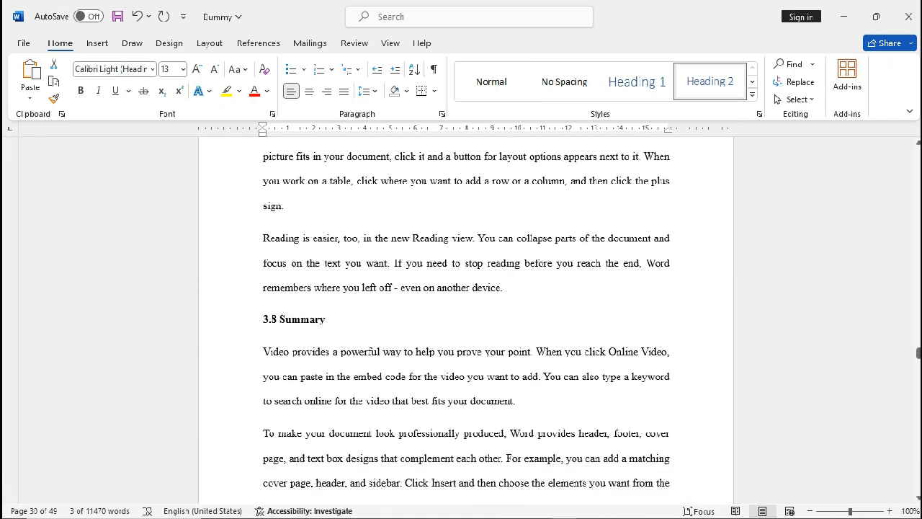
pyautogui.click(226, 320)
pyautogui.hotkey('ctrl', 'alt', '2')
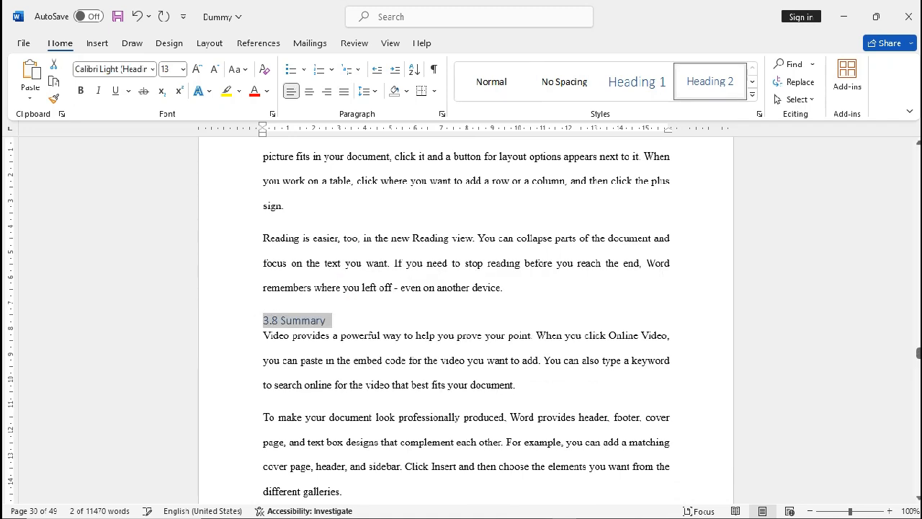
# Apply the Heading 2 style to the "4.1 Demographic Information of Participants" subheading in Chapter 4.
pyautogui.scroll(-10, 461, 321)
pyautogui.scroll(-15, 461, 321)
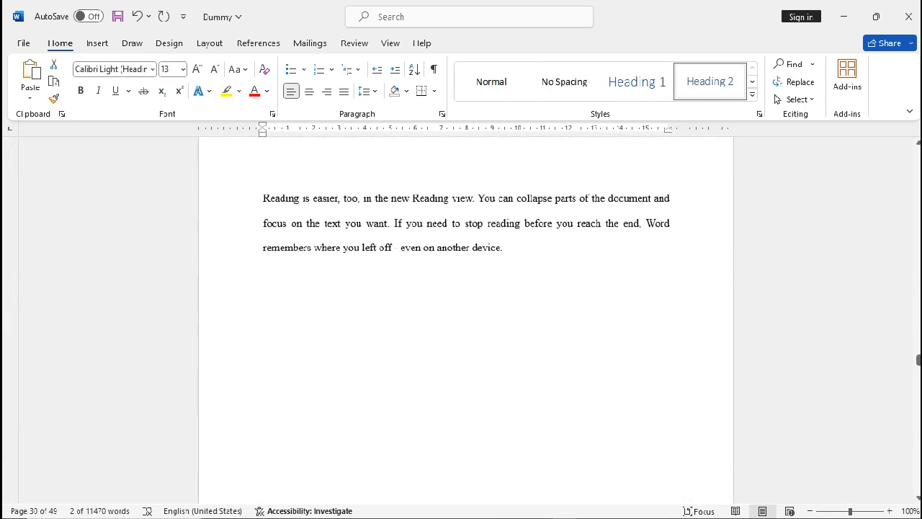
pyautogui.scroll(-10, 462, 320)
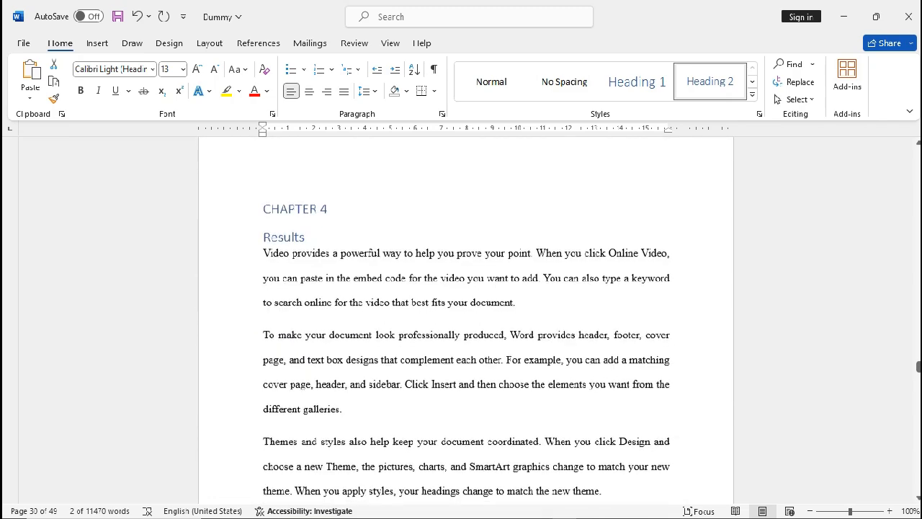
pyautogui.scroll(-2, 461, 321)
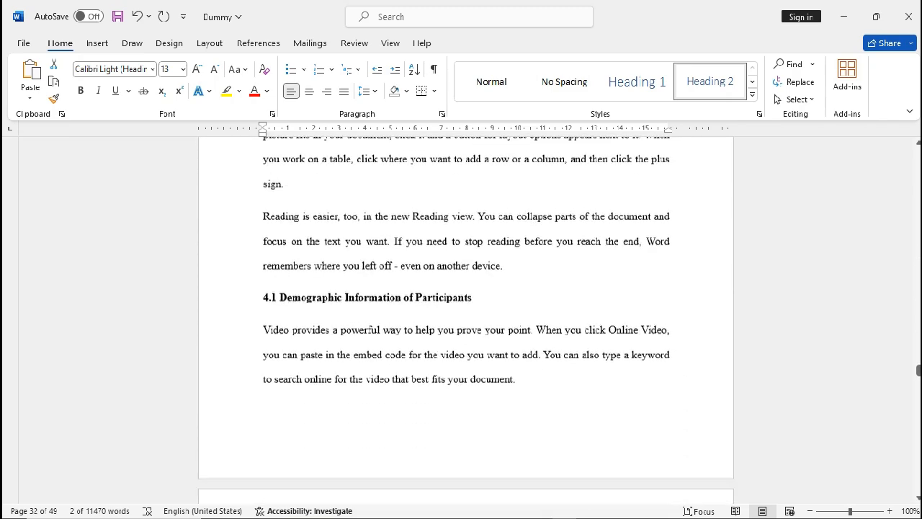
pyautogui.click(230, 290)
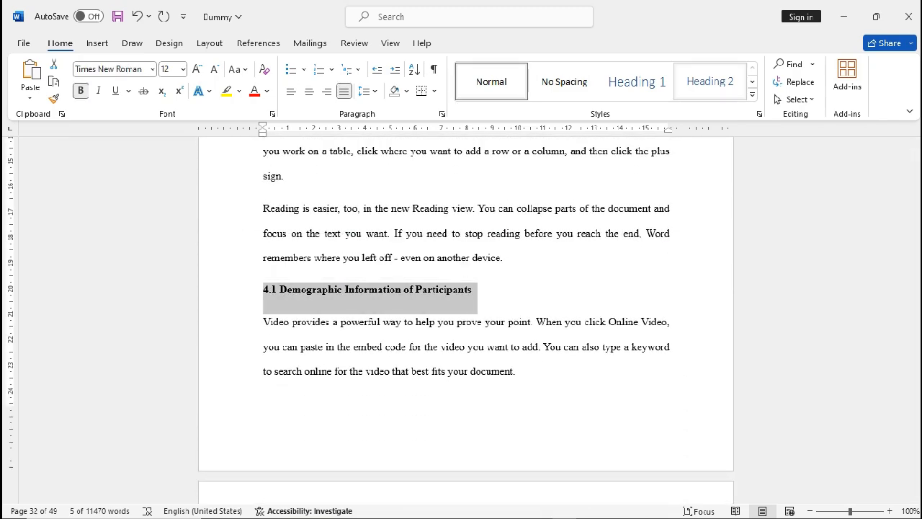
pyautogui.click(710, 82)
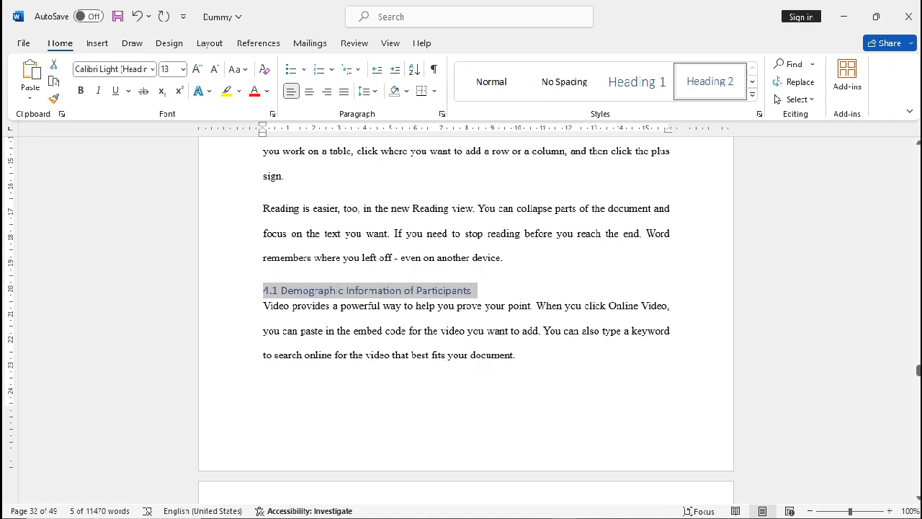
# Apply the Heading 2 style to the "4.2 Descriptive Statistics for Factors" subheading.
pyautogui.scroll(-9, 466, 310)
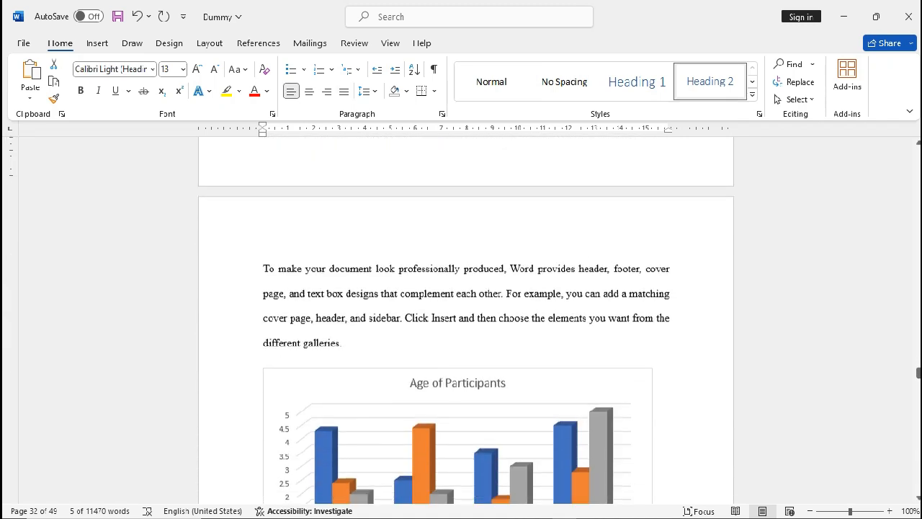
pyautogui.scroll(-14, 466, 310)
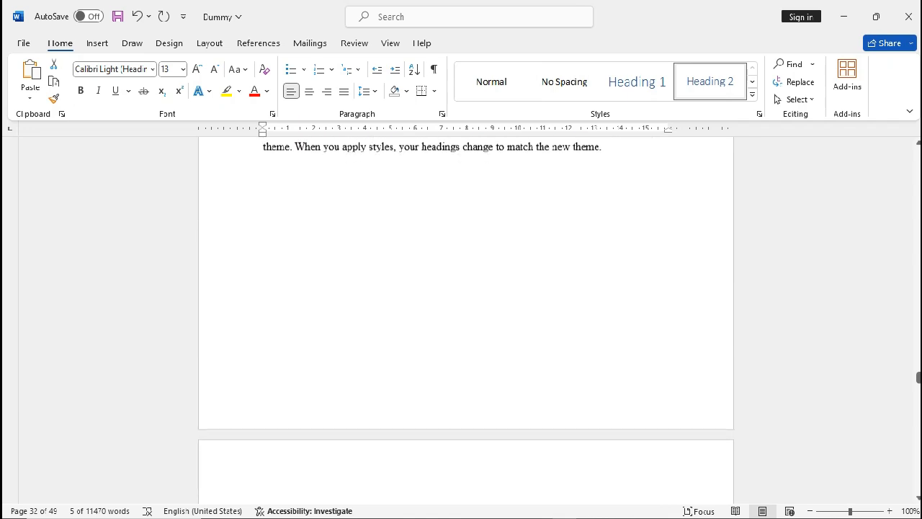
pyautogui.scroll(-15, 467, 310)
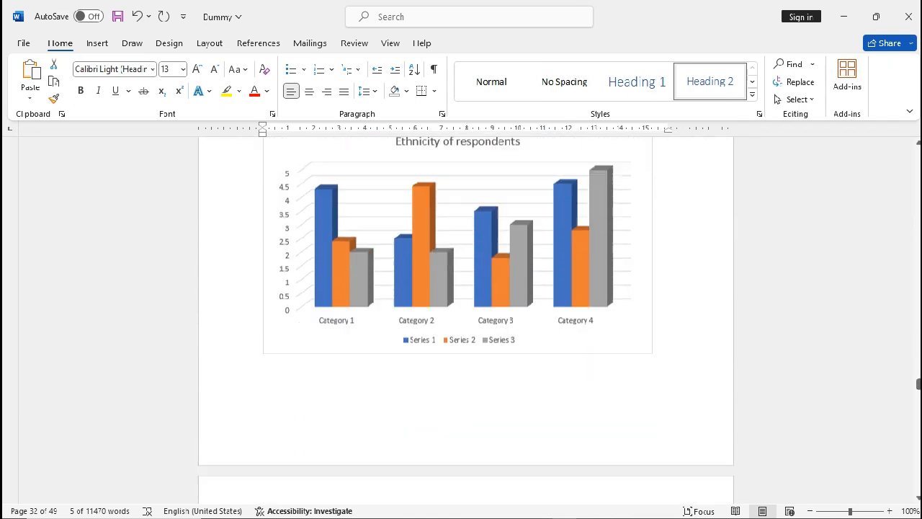
pyautogui.click(230, 292)
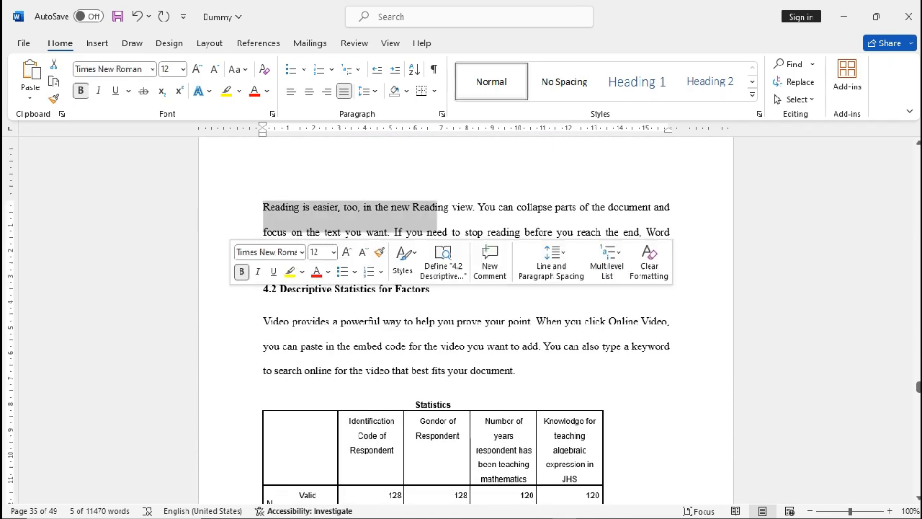
pyautogui.click(709, 82)
# Apply the Heading 2 style to the "4.3 Assumptions of Multiple Regression Analysis" subheading.
pyautogui.scroll(-14, 466, 324)
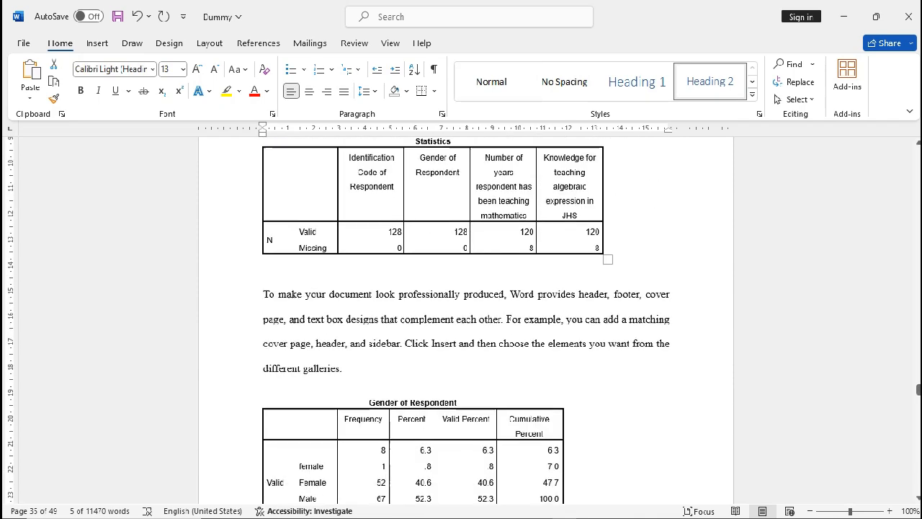
pyautogui.scroll(-15, 466, 324)
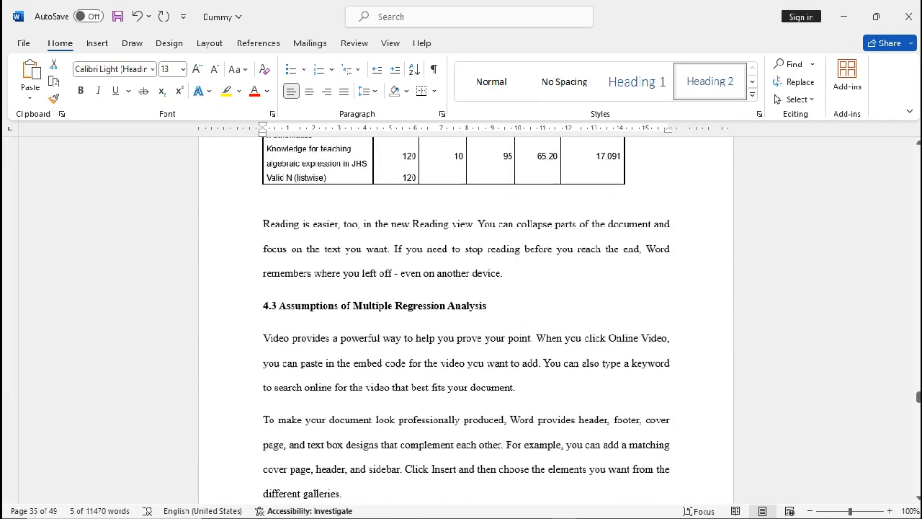
pyautogui.click(231, 199)
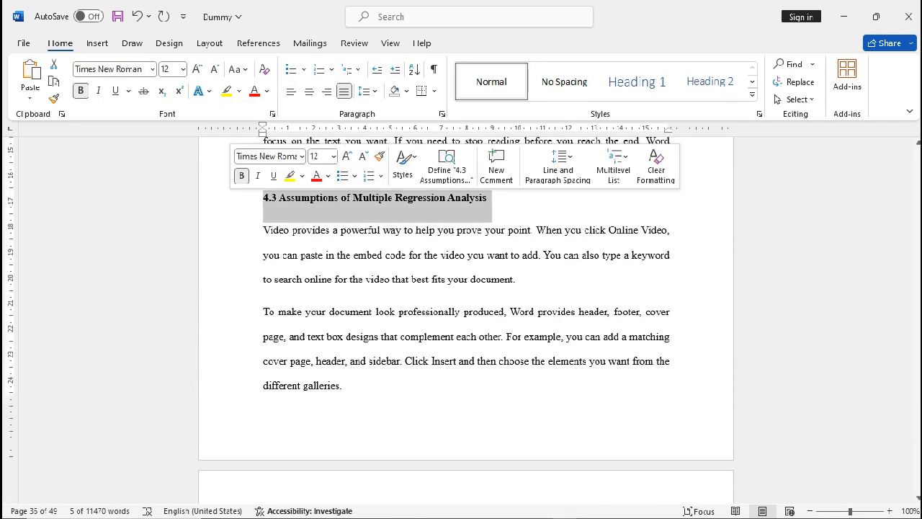
pyautogui.click(710, 81)
# Apply the Heading 2 style to the "4.4 Research Question 1" subheading.
pyautogui.scroll(-9, 466, 325)
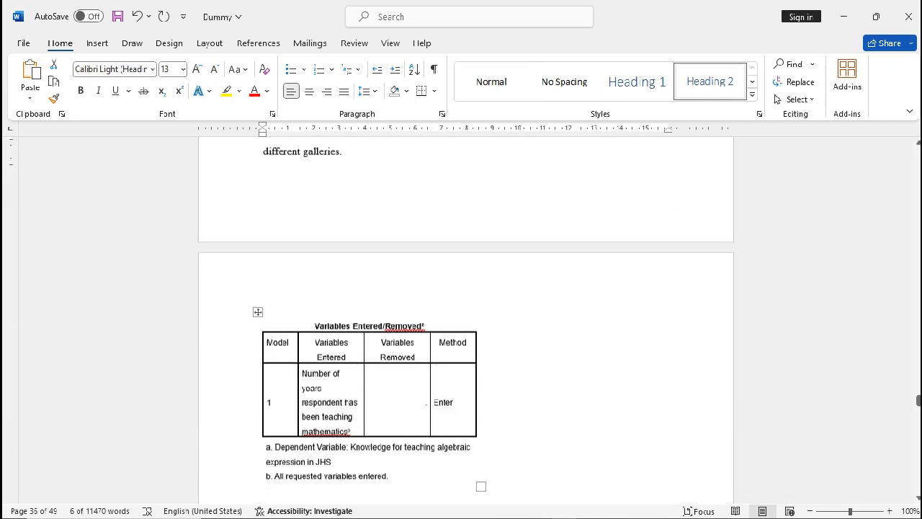
pyautogui.scroll(-10, 467, 325)
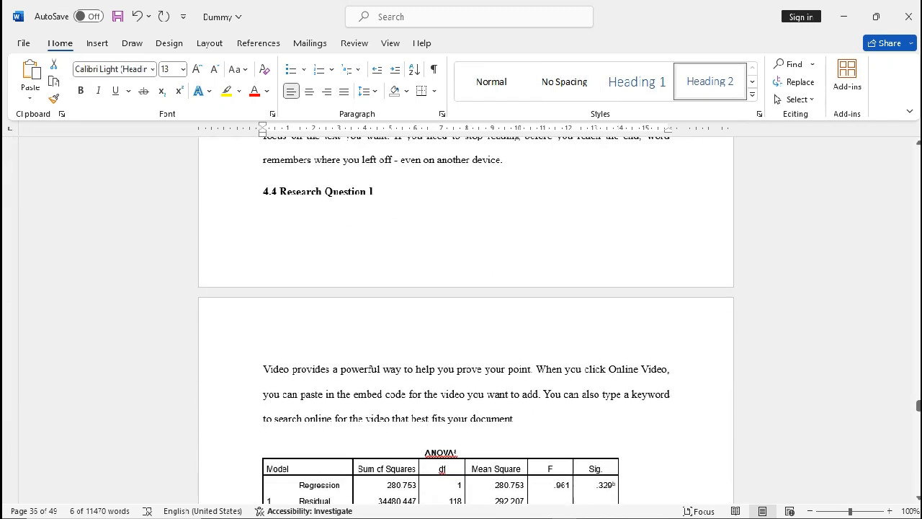
pyautogui.click(231, 195)
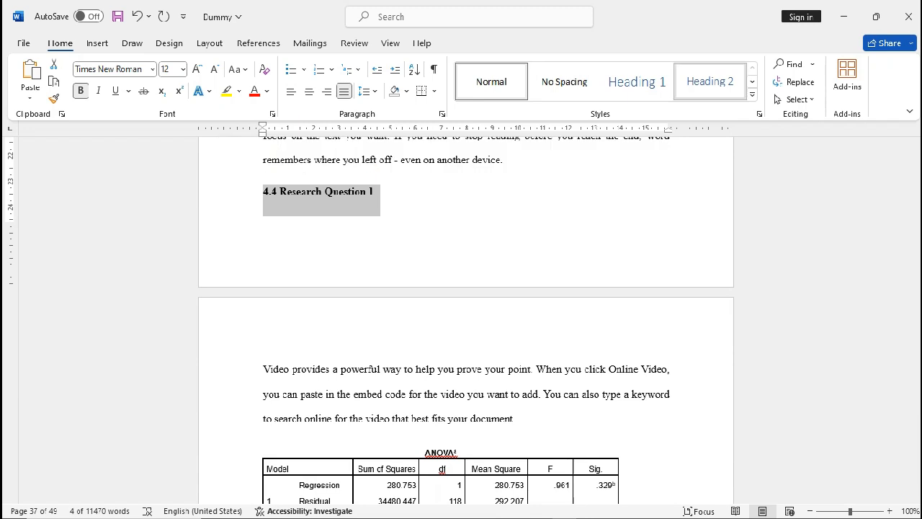
pyautogui.hotkey('ctrl', 'alt', '2')
# Apply the Heading 2 style to the "4.5 Research Question 2" subheading.
pyautogui.scroll(-10, 467, 325)
pyautogui.scroll(-10, 467, 324)
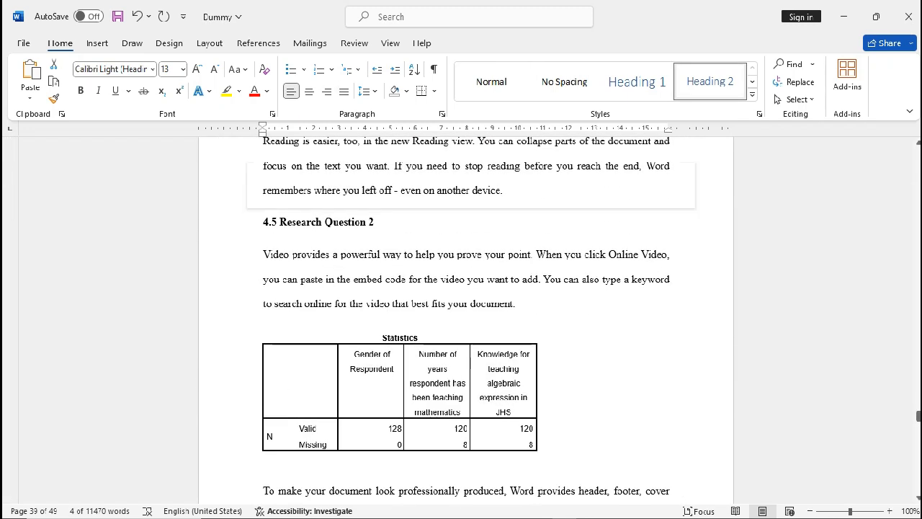
pyautogui.click(242, 222)
pyautogui.hotkey('ctrl', 'alt', '2')
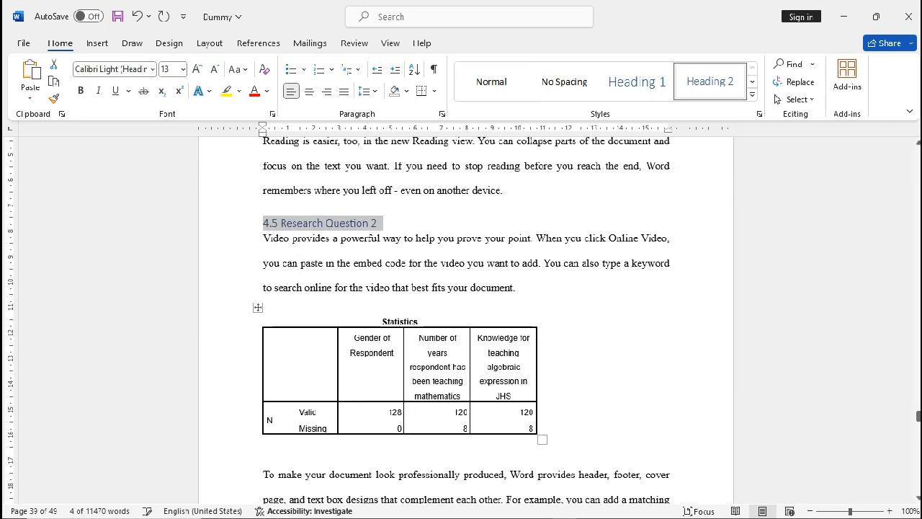
# Apply the Heading 2 style to the "4.6 Other Findings" subheading.
pyautogui.scroll(-10, 466, 324)
pyautogui.scroll(-5, 466, 324)
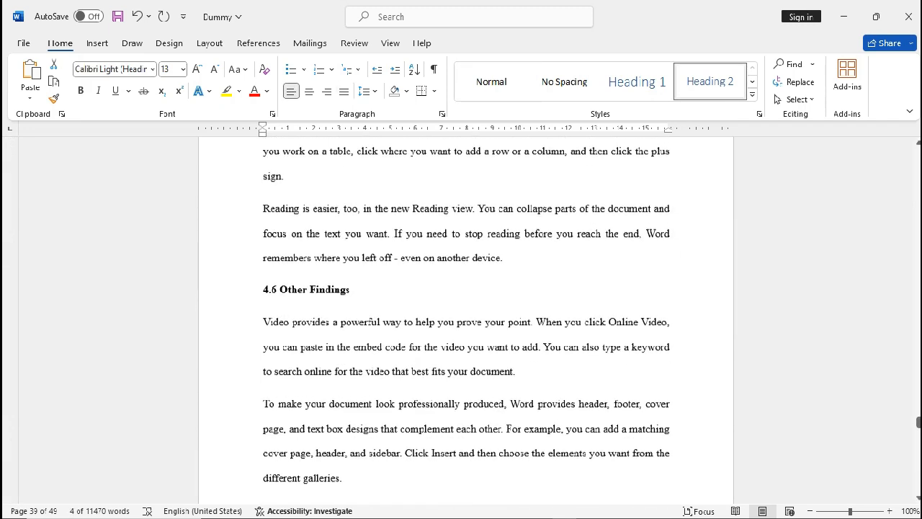
pyautogui.click(242, 277)
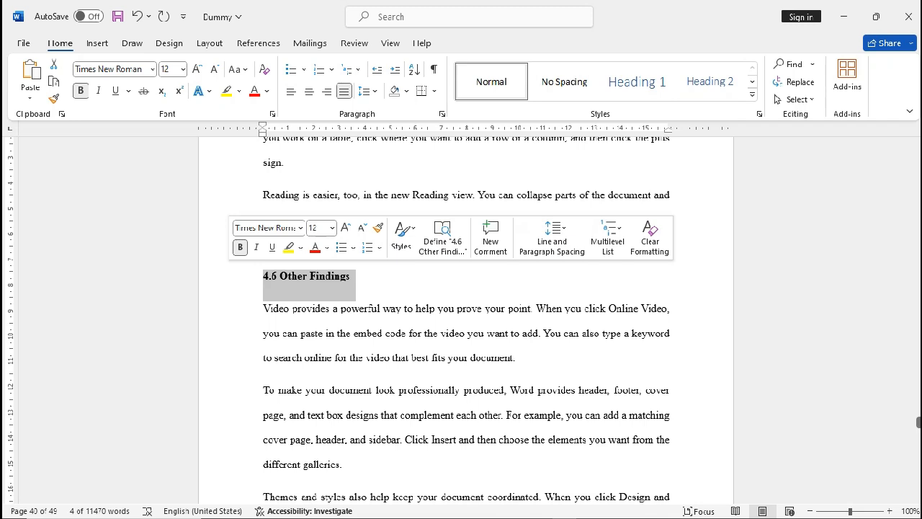
pyautogui.hotkey('ctrl', 'alt', '2')
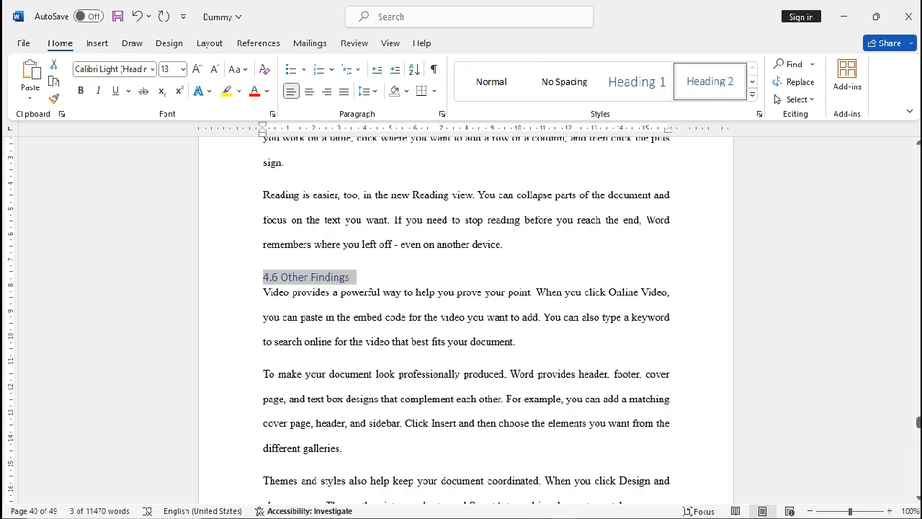
# Apply the Heading 2 style to the "5.1 Summary" subheading in Chapter 5.
pyautogui.scroll(-19, 466, 324)
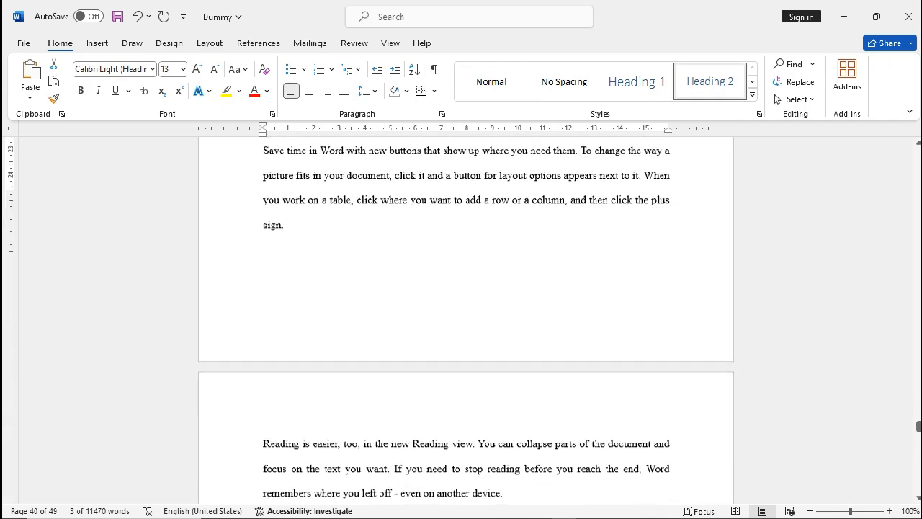
pyautogui.scroll(-3, 466, 324)
pyautogui.scroll(-15, 466, 321)
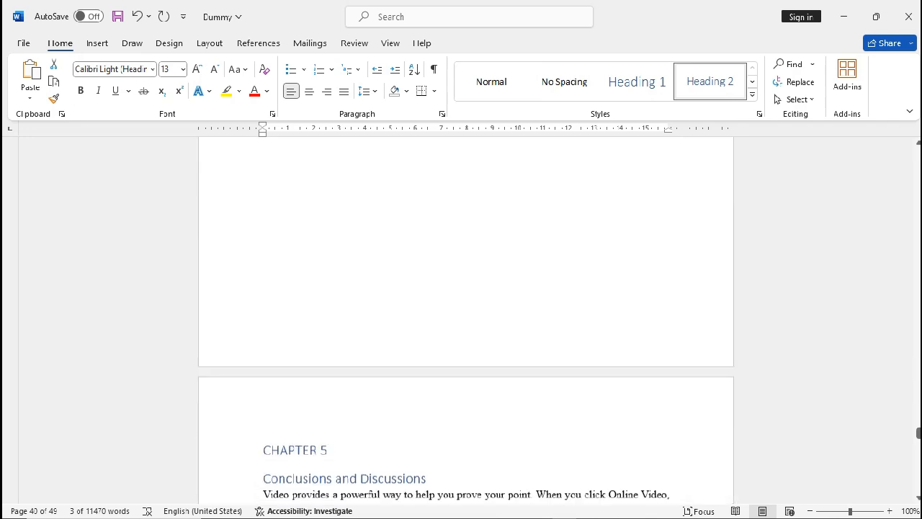
pyautogui.scroll(-13, 466, 321)
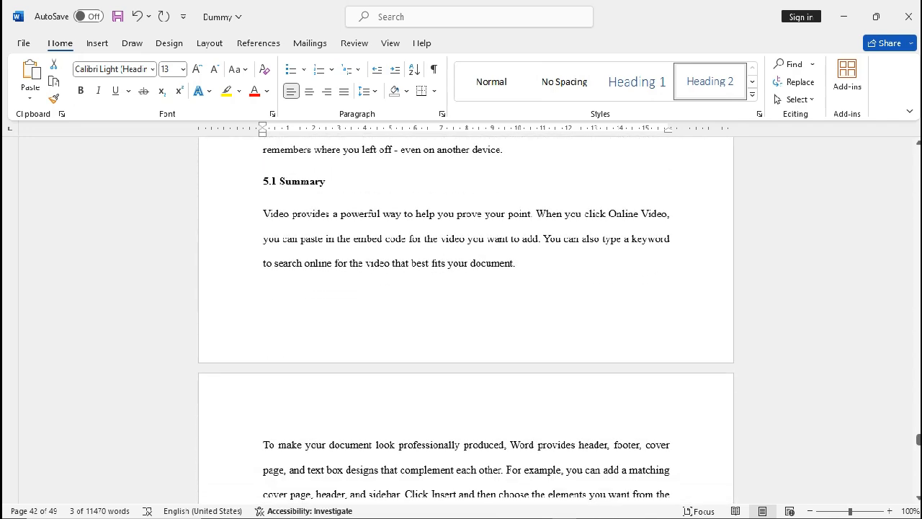
pyautogui.click(231, 183)
pyautogui.click(710, 82)
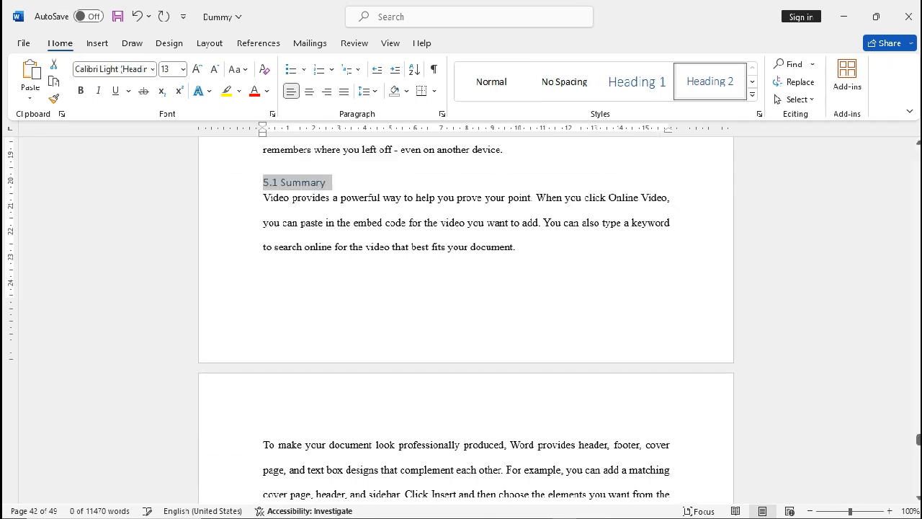
# Apply the Heading 2 style to the "5.2 Findings" subheading in Chapter 5.
pyautogui.scroll(-13, 466, 321)
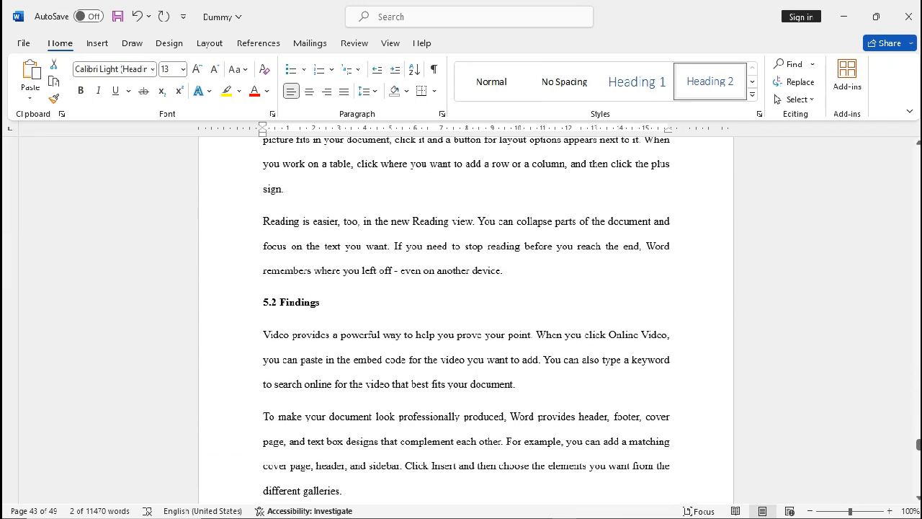
pyautogui.click(230, 303)
pyautogui.click(710, 82)
# Apply the Heading 2 style to the "5.3 Recommendations" subheading in Chapter 5.
pyautogui.scroll(-12, 466, 321)
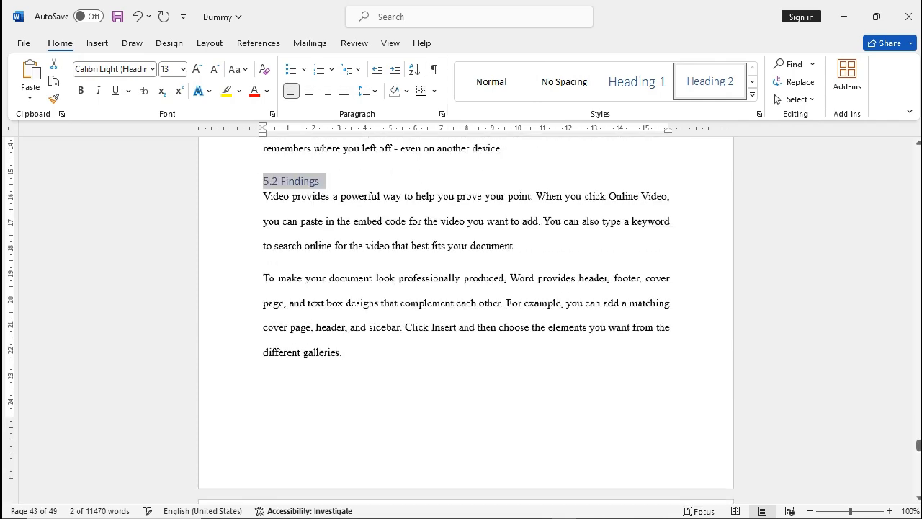
pyautogui.scroll(-8, 466, 321)
pyautogui.click(231, 185)
pyautogui.click(710, 81)
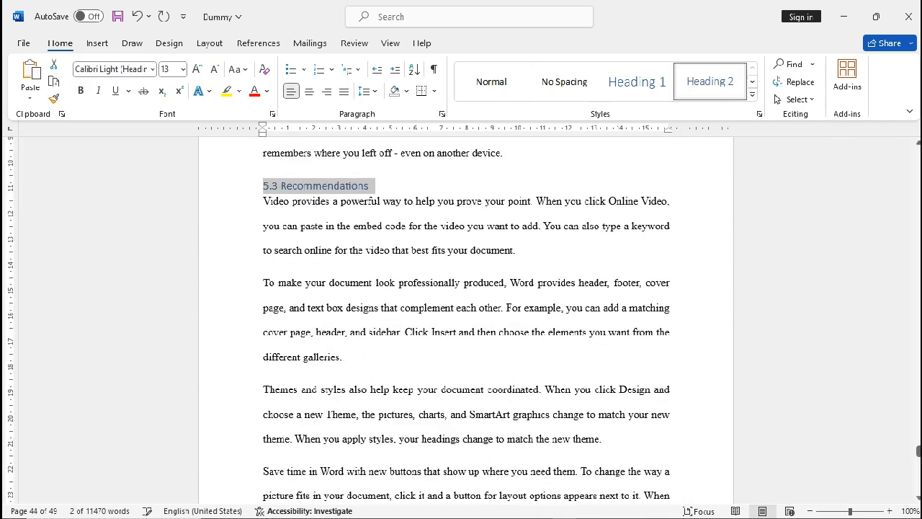
# Apply the Heading 2 style to the "5.4 Limitations of the study" subheading in Chapter 5.
pyautogui.scroll(-18, 466, 321)
pyautogui.scroll(2, 466, 321)
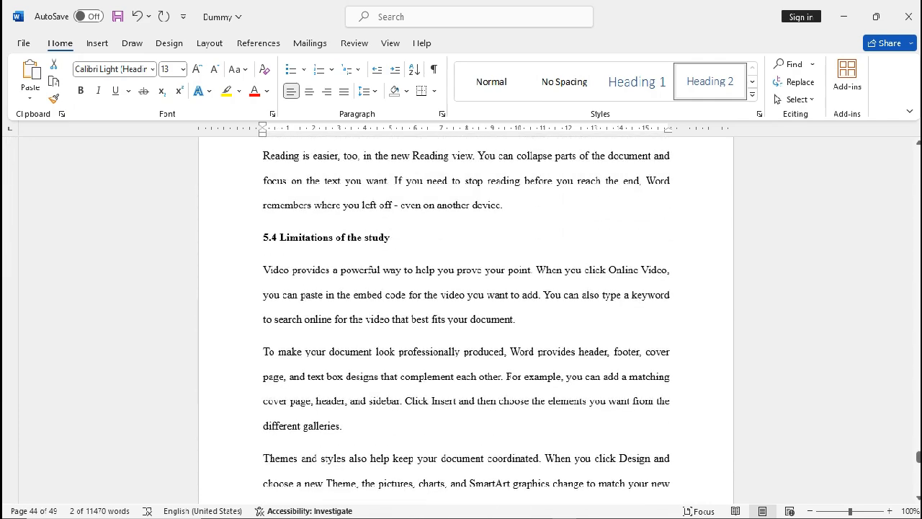
pyautogui.click(231, 237)
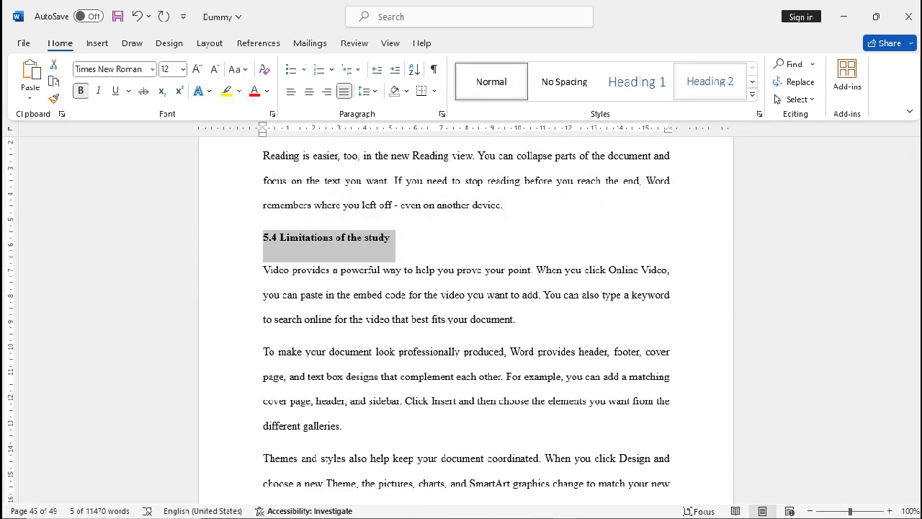
pyautogui.click(710, 81)
# Examine how the computer tower picture and the REFERENCES heading are placed after the end of section 5.4.
pyautogui.scroll(-4, 467, 321)
pyautogui.scroll(-20, 466, 321)
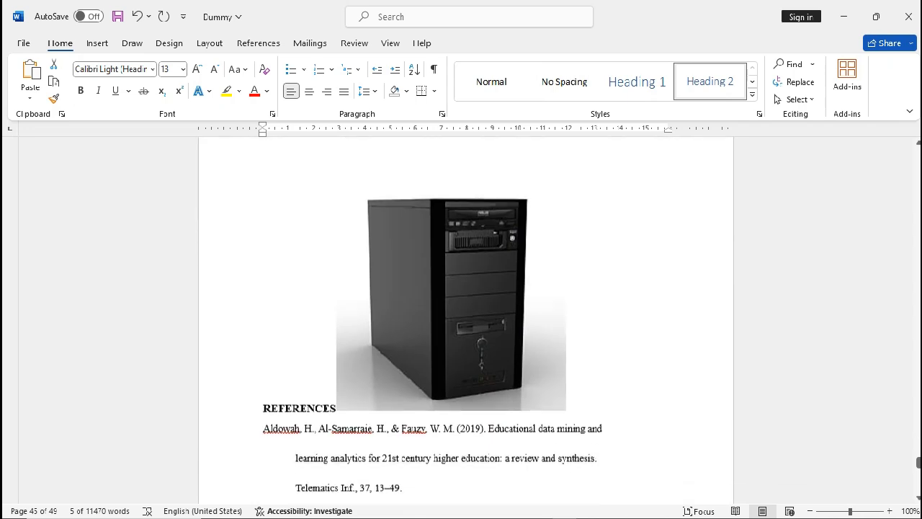
pyautogui.scroll(2, 466, 321)
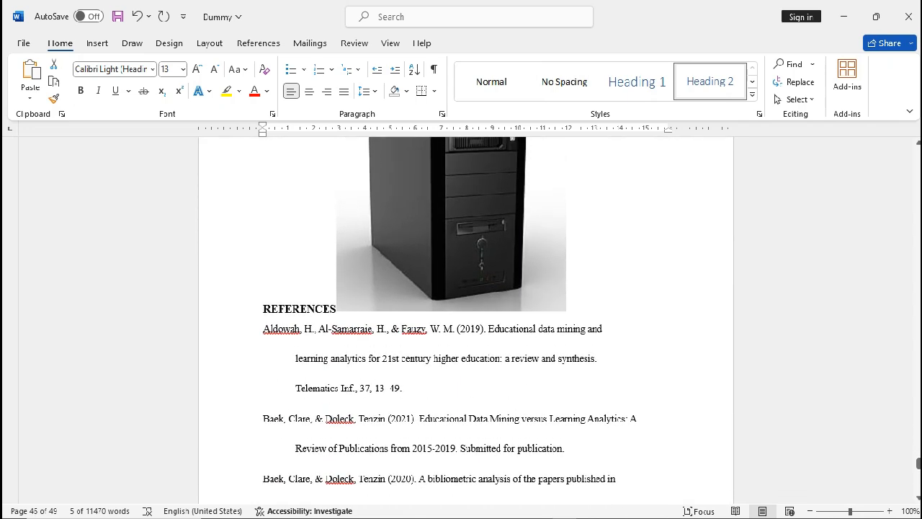
pyautogui.scroll(1, 466, 320)
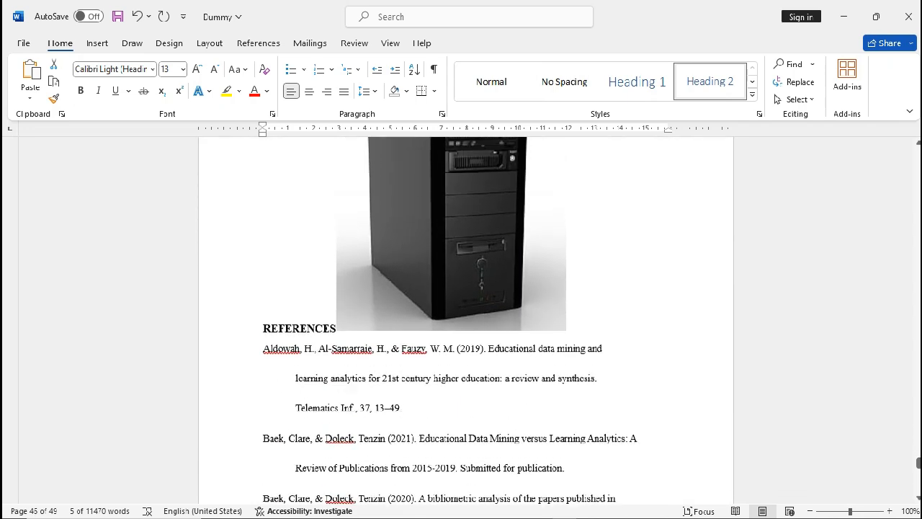
pyautogui.scroll(12, 466, 321)
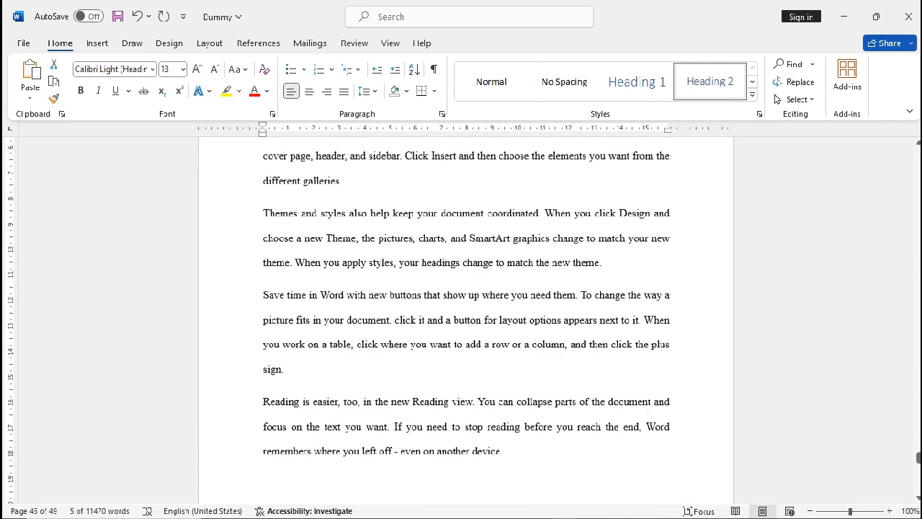
pyautogui.scroll(-4, 466, 321)
pyautogui.scroll(-10, 466, 321)
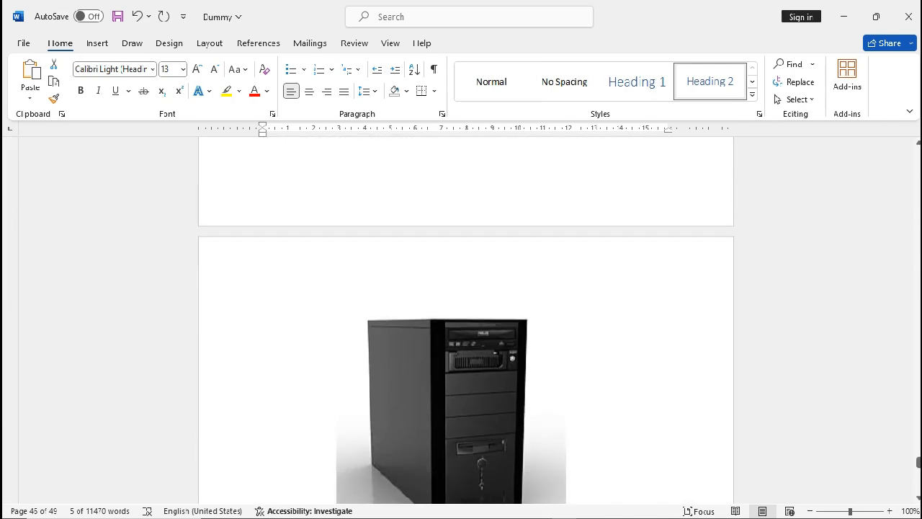
pyautogui.click(271, 406)
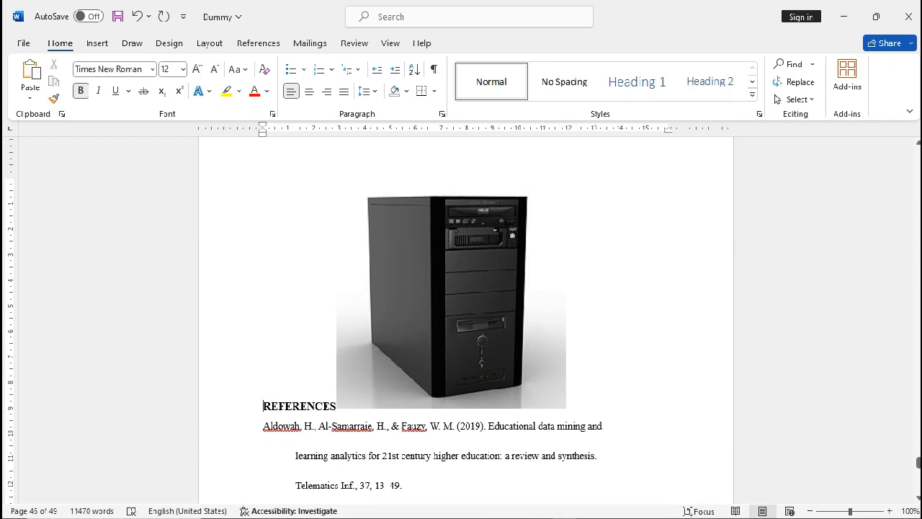
pyautogui.scroll(2, 467, 321)
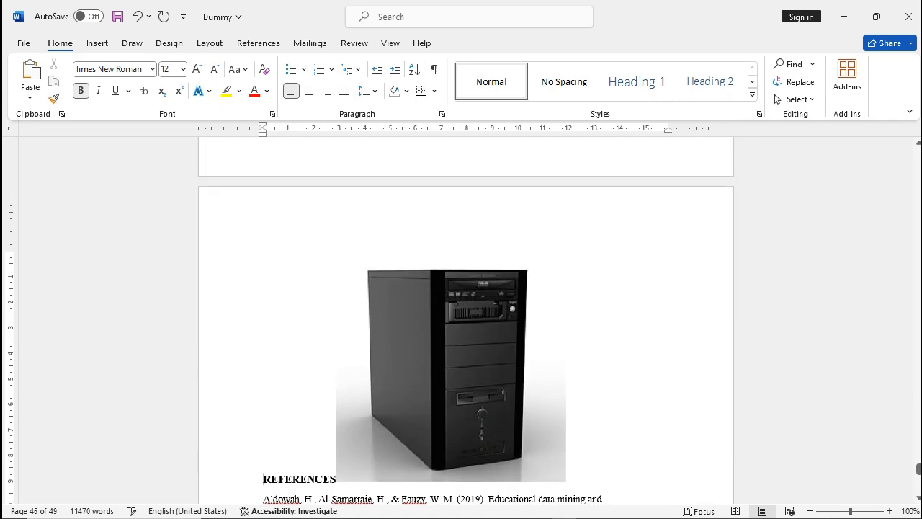
pyautogui.scroll(8, 466, 320)
pyautogui.scroll(-10, 467, 321)
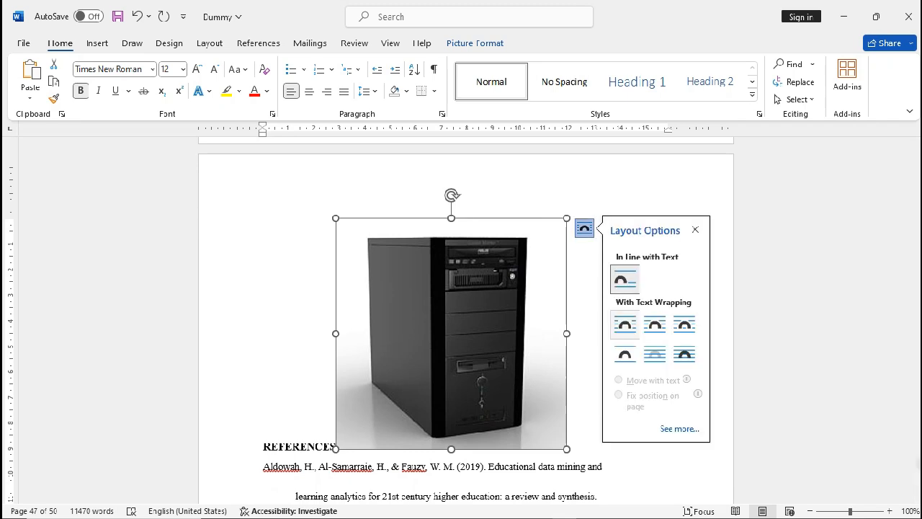
# Set the computer tower picture's text wrapping to Tight and move the picture up, away from the REFERENCES heading.
pyautogui.click(655, 324)
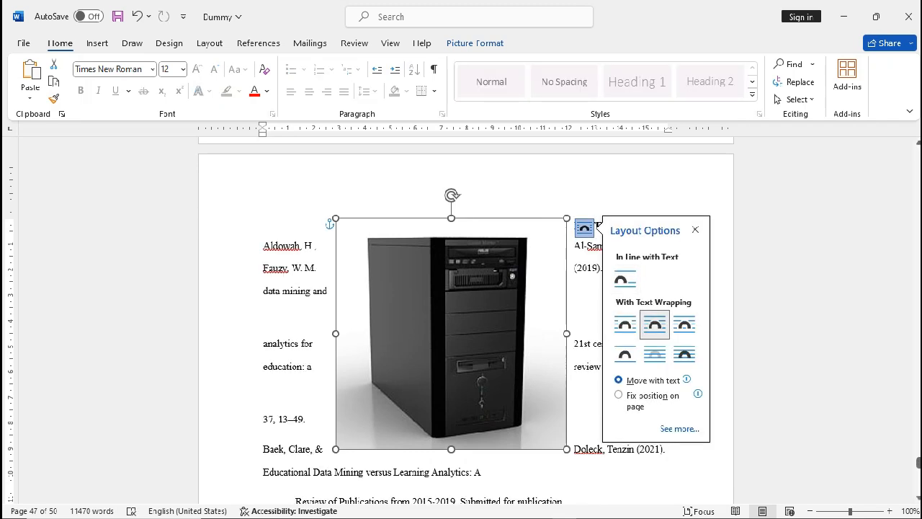
pyautogui.scroll(5, 466, 320)
pyautogui.moveTo(451, 479); pyautogui.dragTo(466, 288)
pyautogui.scroll(4, 466, 288)
pyautogui.scroll(12, 466, 320)
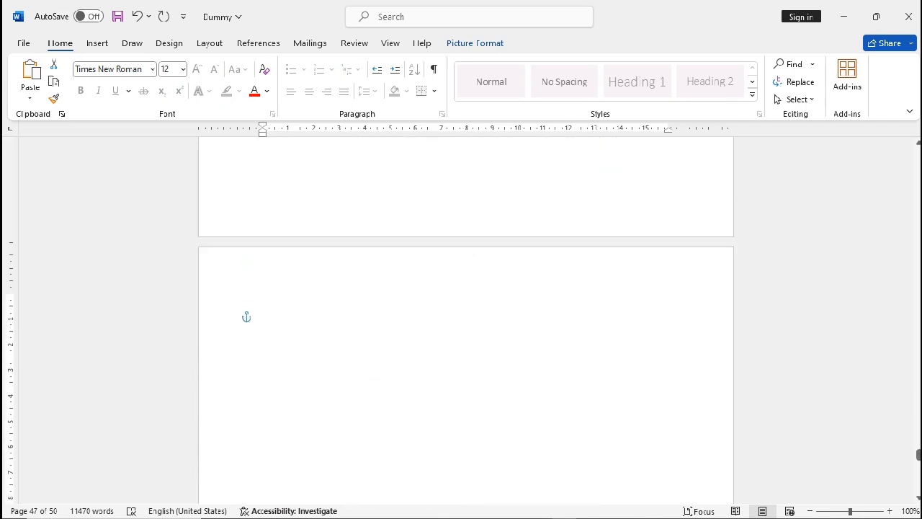
# Delete the computer tower picture located between section 5.4 and the REFERENCES heading.
pyautogui.scroll(-2, 467, 321)
pyautogui.scroll(15, 467, 321)
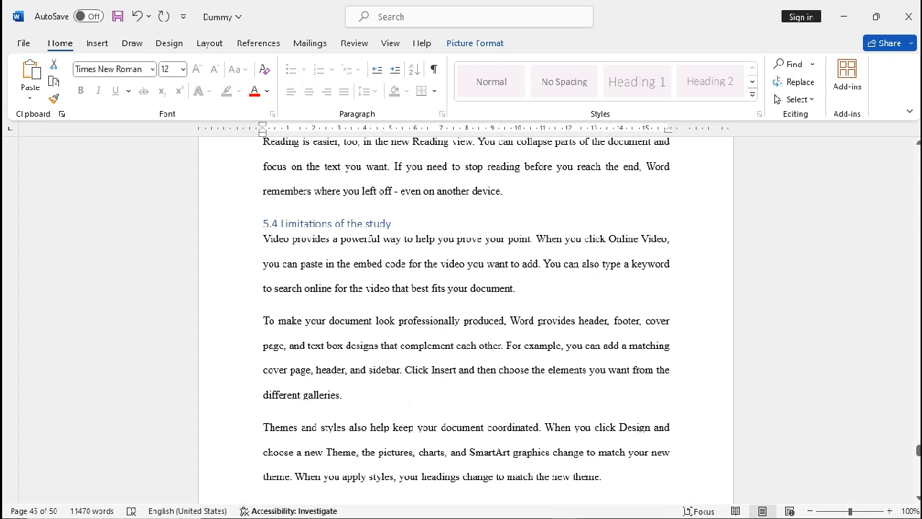
pyautogui.scroll(1, 467, 314)
pyautogui.scroll(-3, 467, 314)
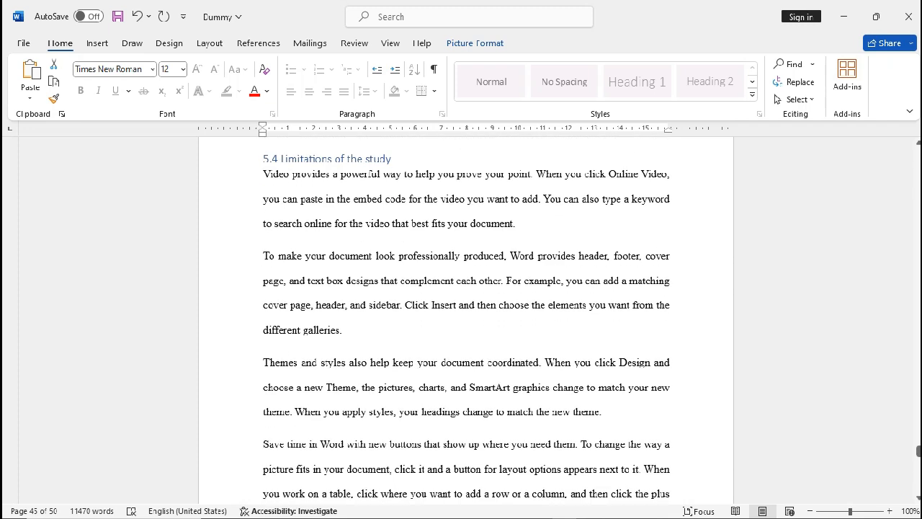
pyautogui.scroll(-20, 467, 320)
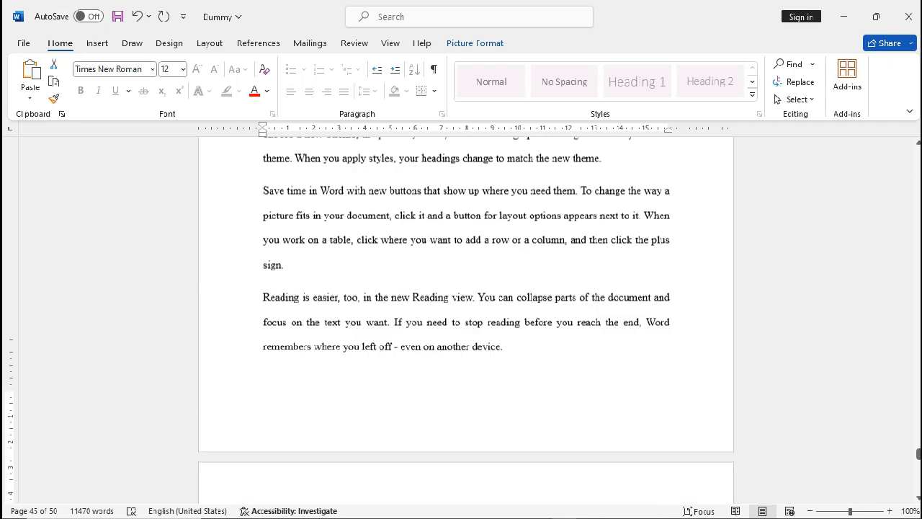
pyautogui.press('Delete')
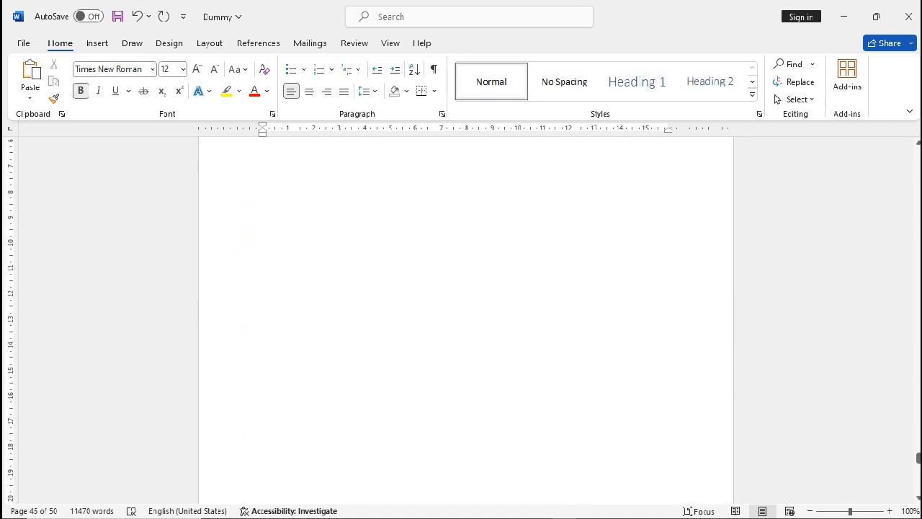
# Review the pages from the end of section 5.4 through the start of the REFERENCES list.
pyautogui.scroll(-5, 466, 320)
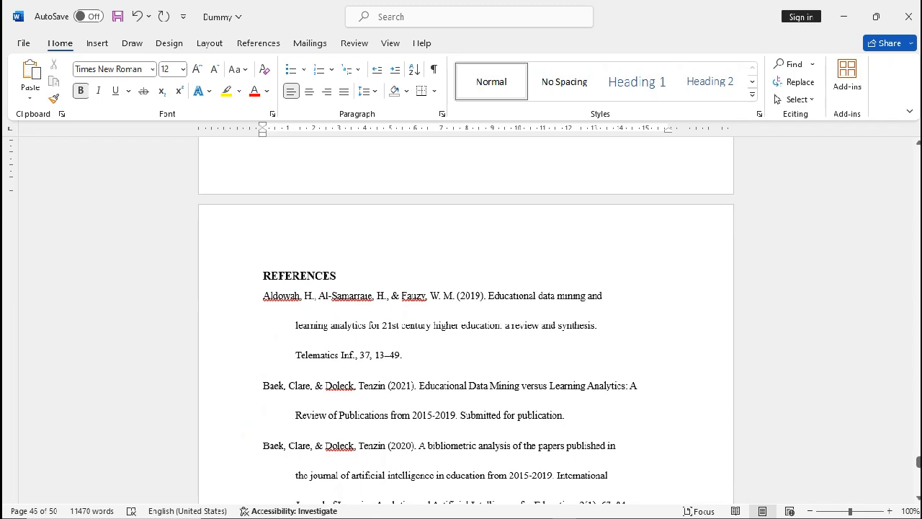
pyautogui.scroll(-3, 466, 320)
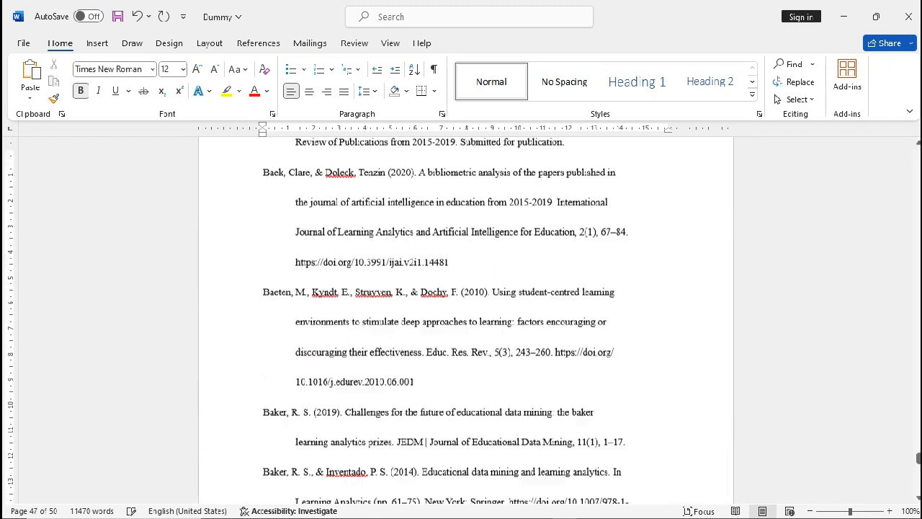
pyautogui.scroll(10, 467, 320)
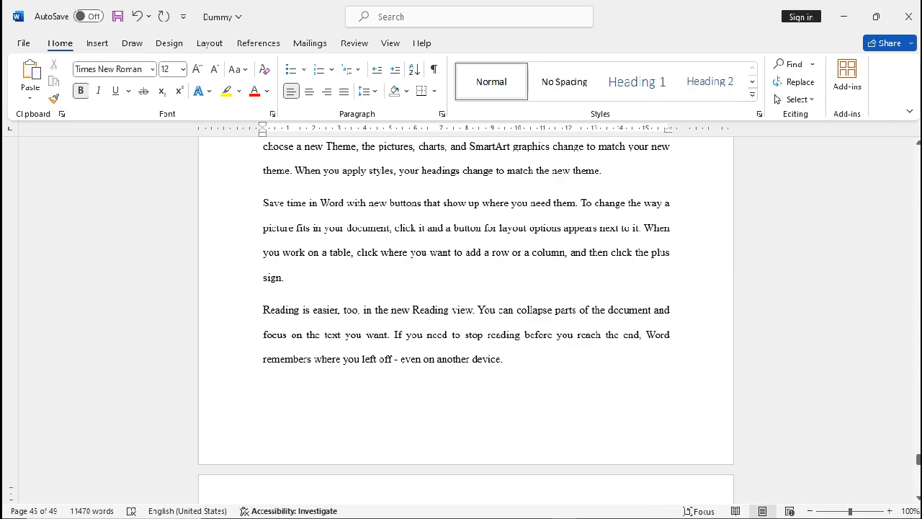
pyautogui.scroll(7, 466, 320)
pyautogui.scroll(-5, 466, 321)
pyautogui.scroll(-10, 466, 321)
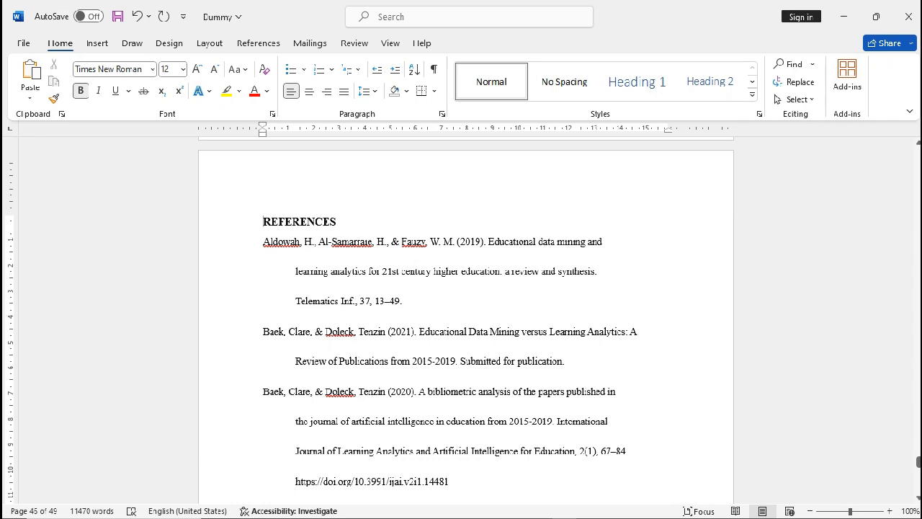
# Apply the Heading 1 style to the REFERENCES heading.
pyautogui.doubleClick(301, 221)
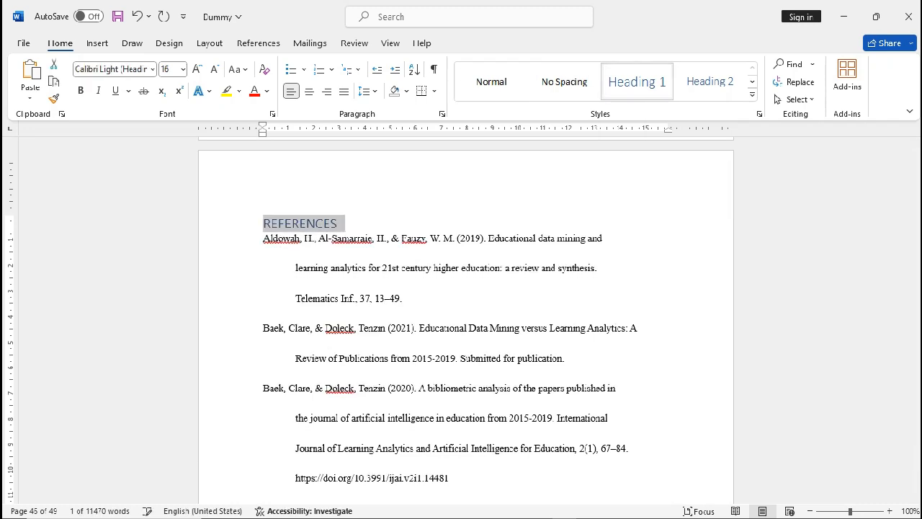
pyautogui.click(447, 268)
# Look through the reference list pages and the end of Chapter 5 to check the heading styles.
pyautogui.scroll(-20, 466, 320)
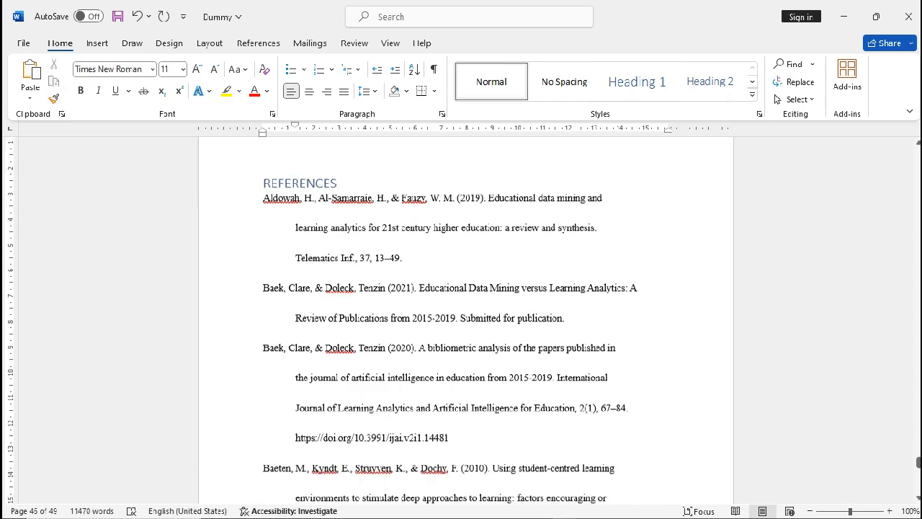
pyautogui.scroll(-20, 465, 322)
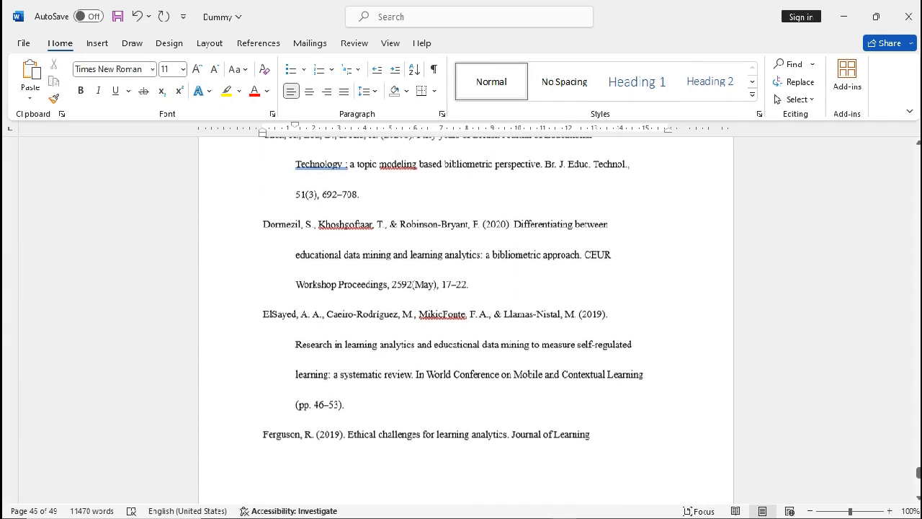
pyautogui.scroll(20, 467, 321)
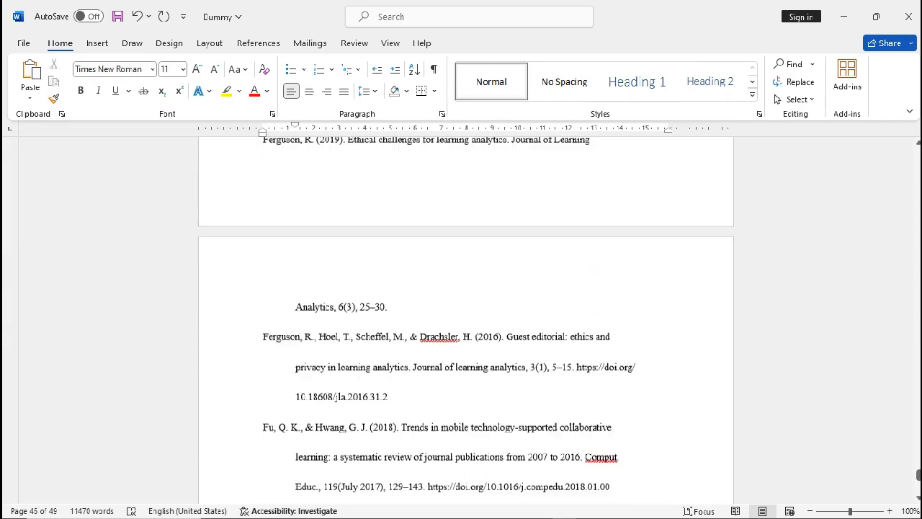
pyautogui.scroll(20, 466, 320)
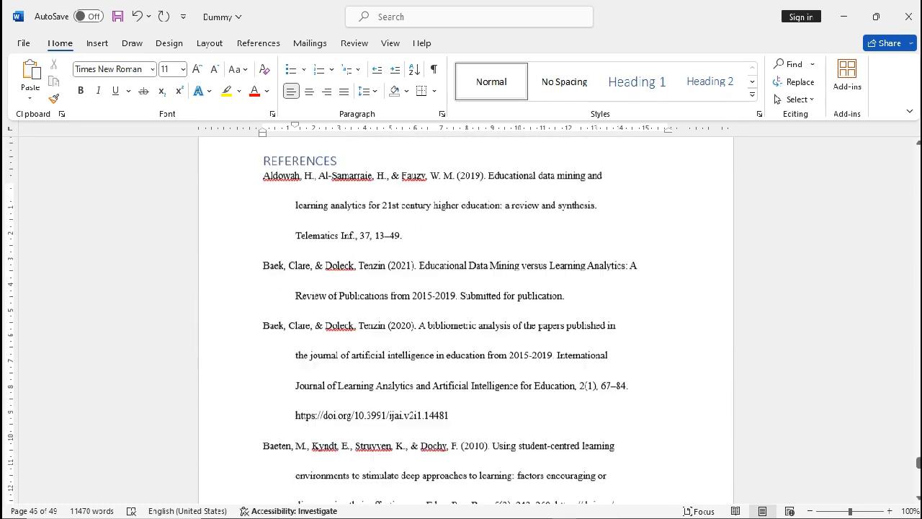
pyautogui.scroll(5, 466, 321)
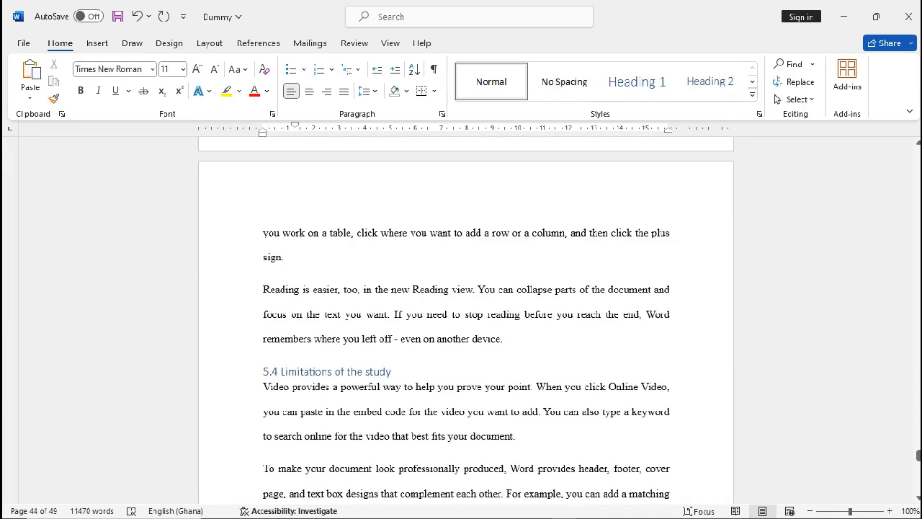
pyautogui.scroll(-9, 467, 321)
pyautogui.scroll(8, 467, 321)
pyautogui.scroll(-3, 466, 321)
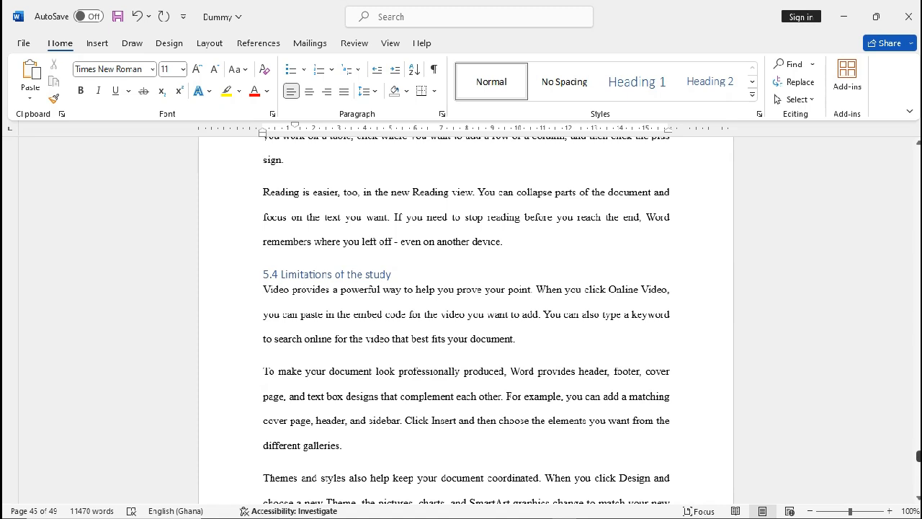
# Review the front matter from the title page through Abstract, Dedication and Acknowledgment to the start of CHAPTER 1.
pyautogui.moveTo(919, 456); pyautogui.dragTo(919, 153)
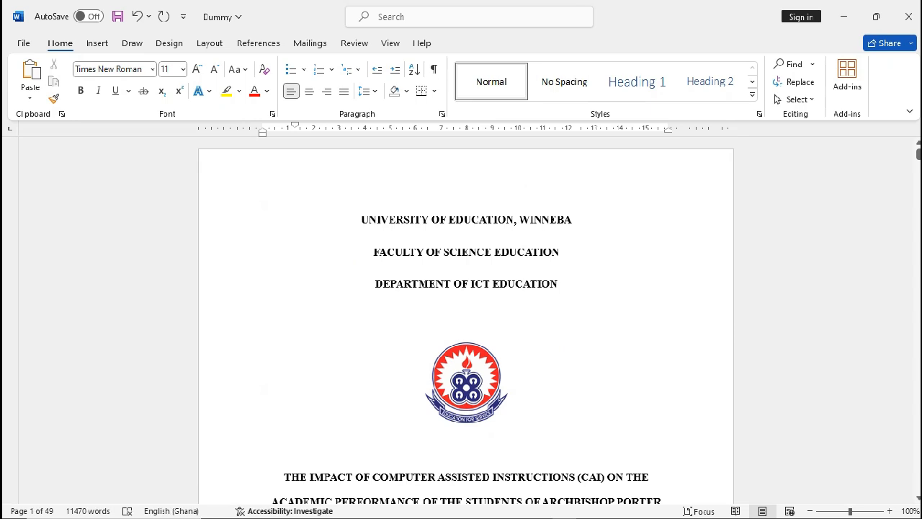
pyautogui.scroll(-10, 467, 321)
pyautogui.scroll(-10, 467, 321)
pyautogui.scroll(-8, 466, 321)
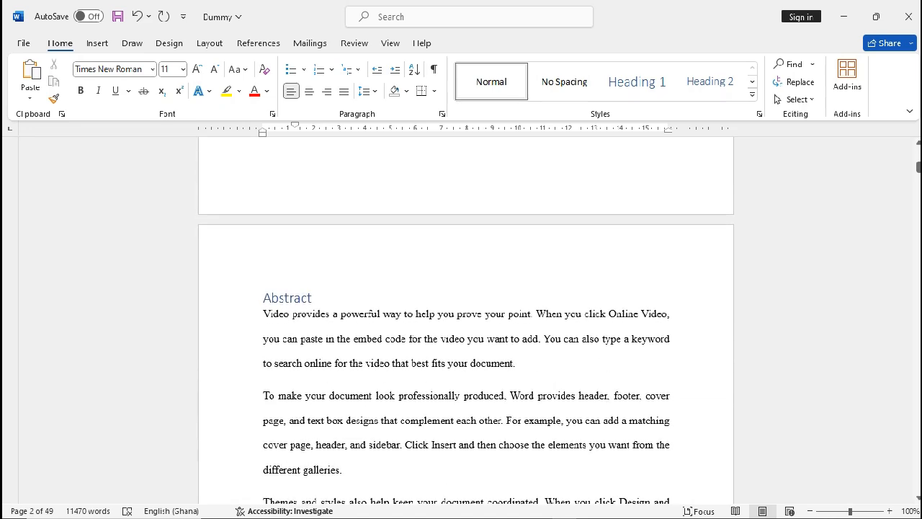
pyautogui.scroll(-10, 370, 254)
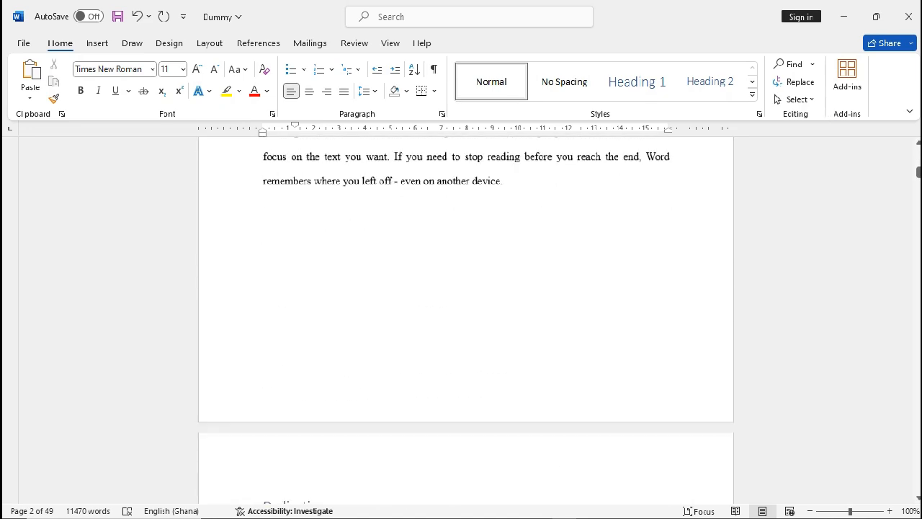
pyautogui.scroll(-12, 369, 254)
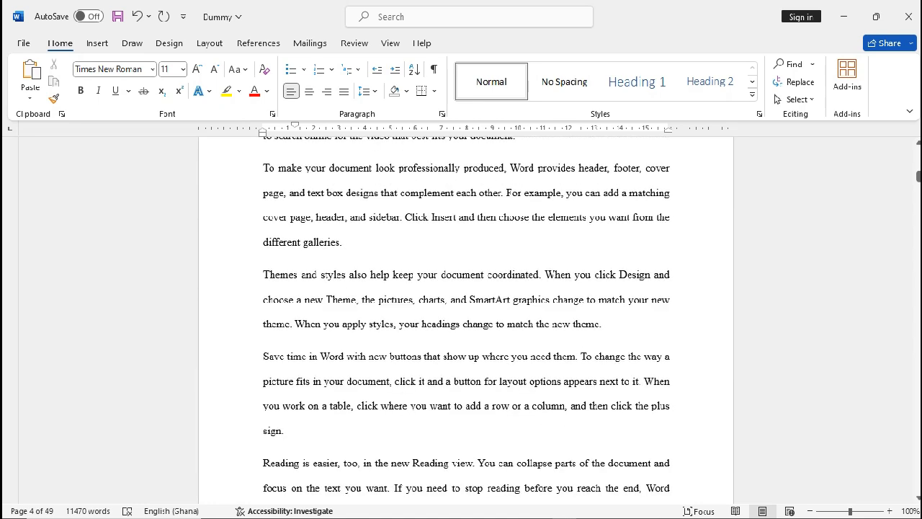
pyautogui.scroll(-4, 466, 321)
pyautogui.scroll(-4, 466, 321)
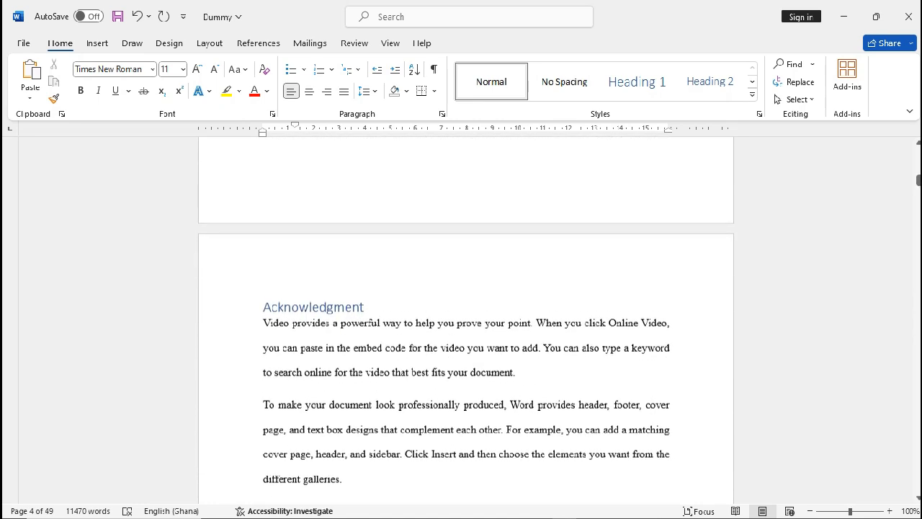
pyautogui.scroll(-7, 466, 321)
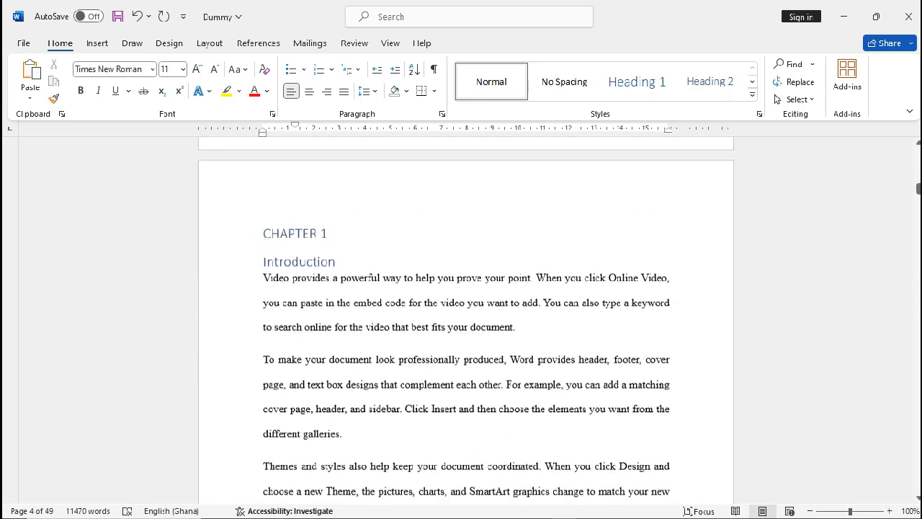
pyautogui.scroll(-2, 466, 320)
pyautogui.scroll(10, 466, 320)
pyautogui.scroll(-1, 466, 321)
pyautogui.scroll(-5, 466, 320)
pyautogui.scroll(8, 467, 320)
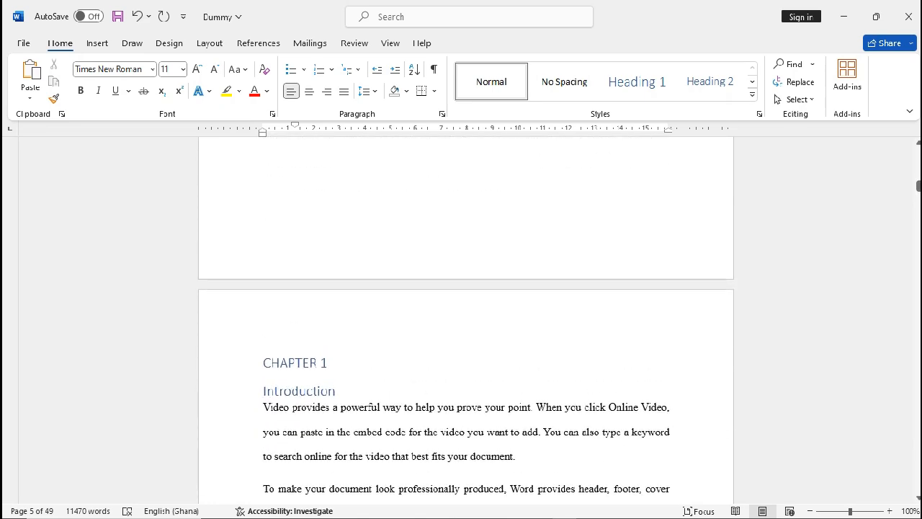
# Insert a page break after the last Acknowledgment paragraph, before the CHAPTER 1 heading.
pyautogui.scroll(6, 466, 320)
pyautogui.scroll(-4, 466, 321)
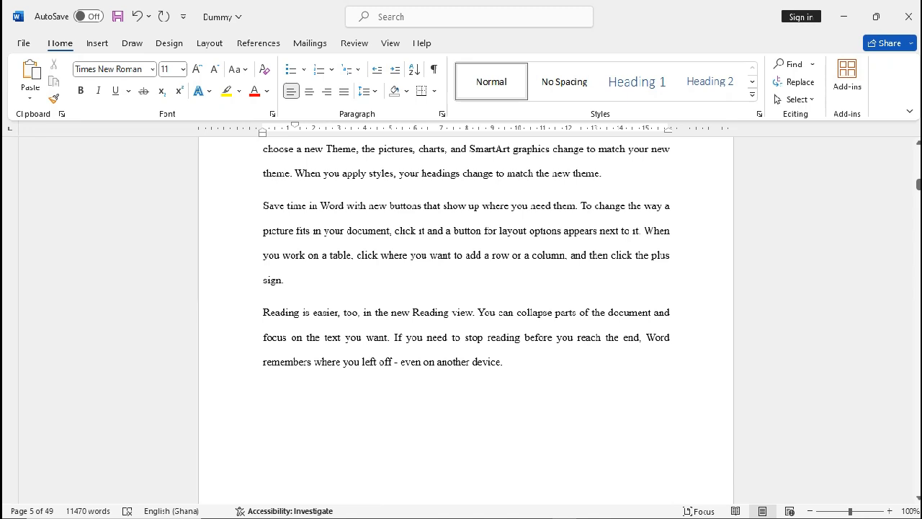
pyautogui.scroll(13, 466, 321)
pyautogui.scroll(-4, 467, 321)
pyautogui.scroll(-2, 466, 320)
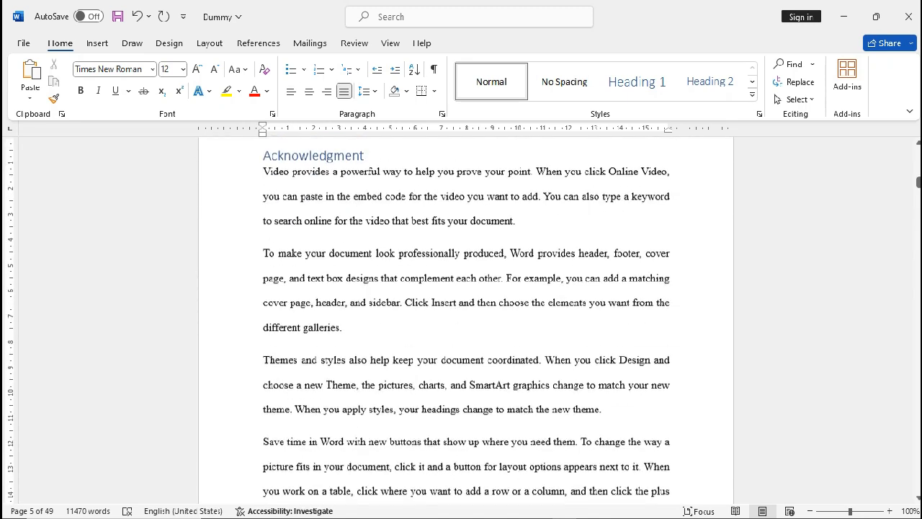
pyautogui.scroll(-12, 466, 321)
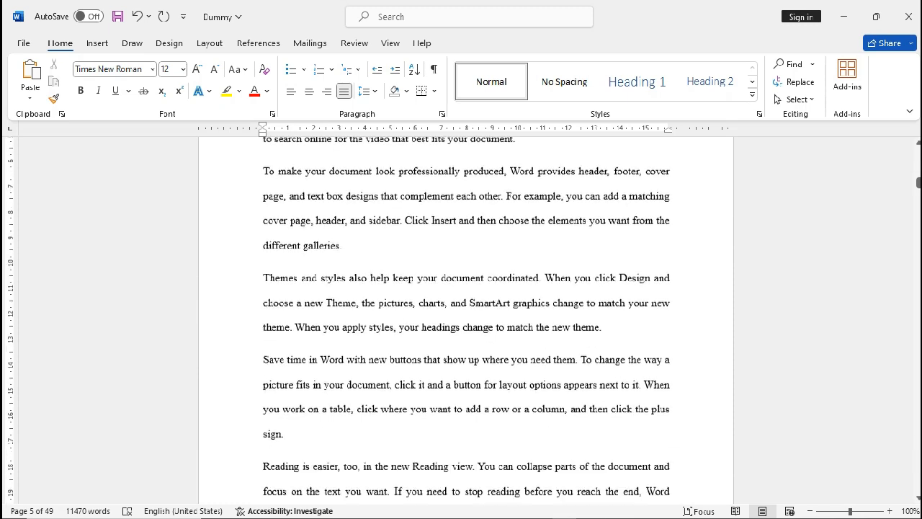
pyautogui.scroll(-4, 467, 321)
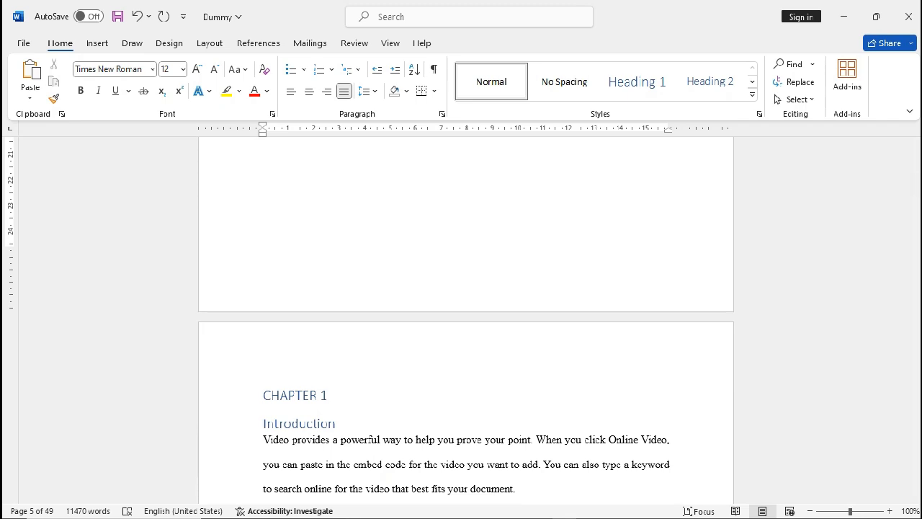
pyautogui.scroll(5, 466, 320)
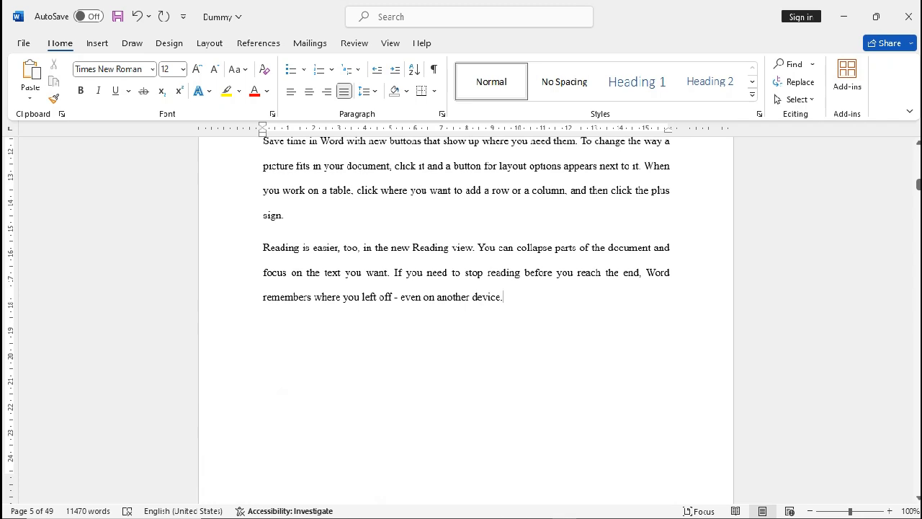
pyautogui.scroll(3, 467, 321)
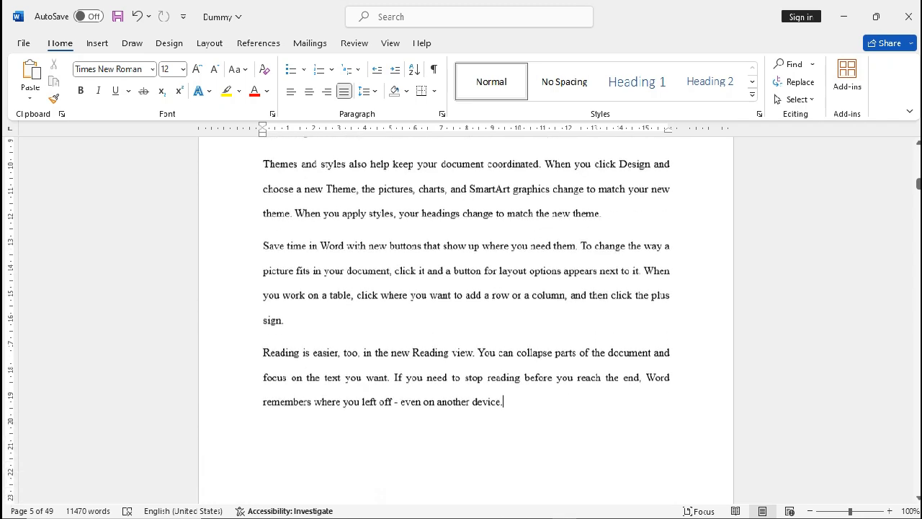
pyautogui.scroll(-2, 466, 320)
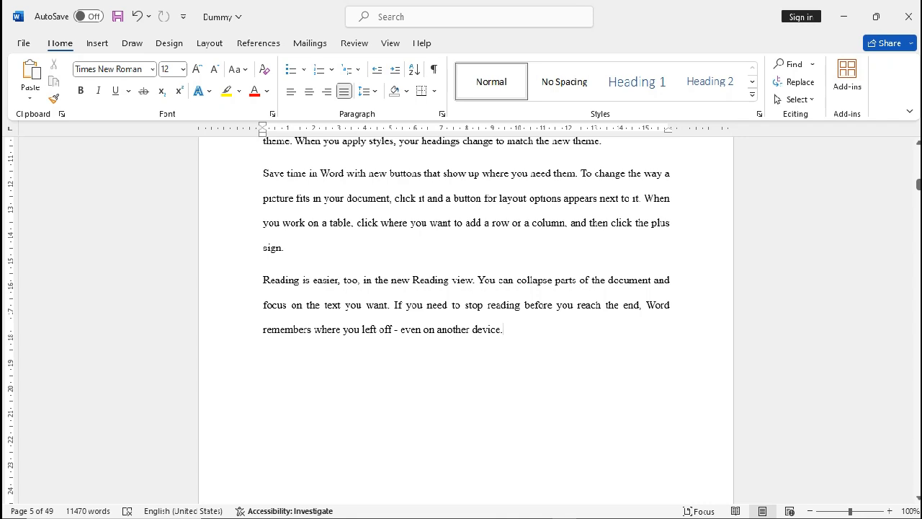
pyautogui.hotkey('ctrl', 'Return')
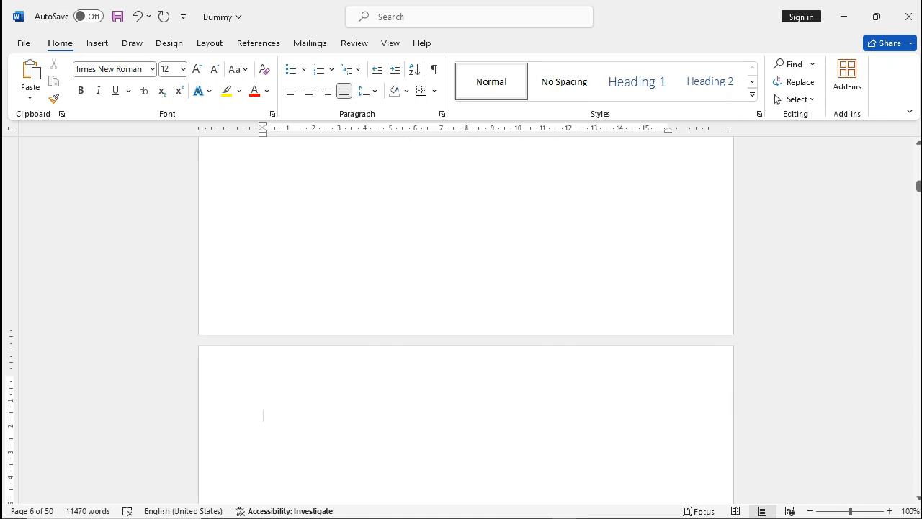
pyautogui.scroll(6, 466, 320)
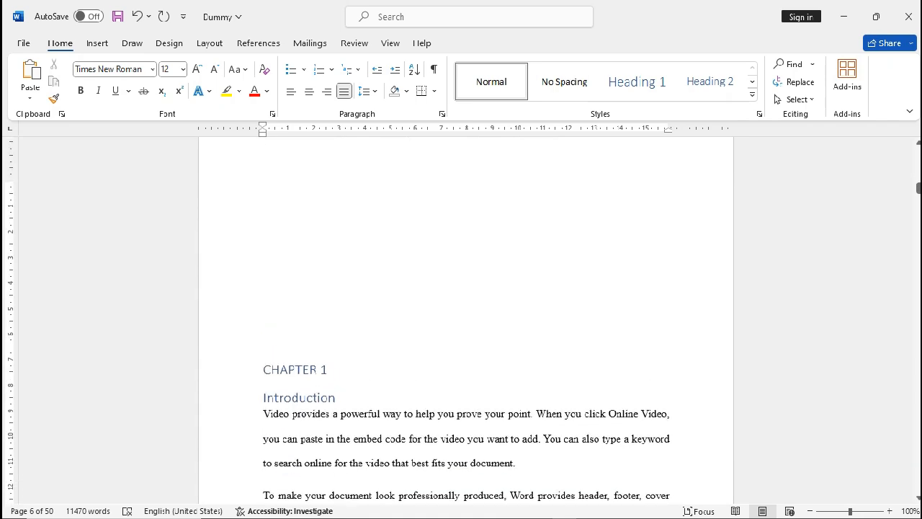
pyautogui.scroll(2, 466, 320)
pyautogui.scroll(-5, 466, 320)
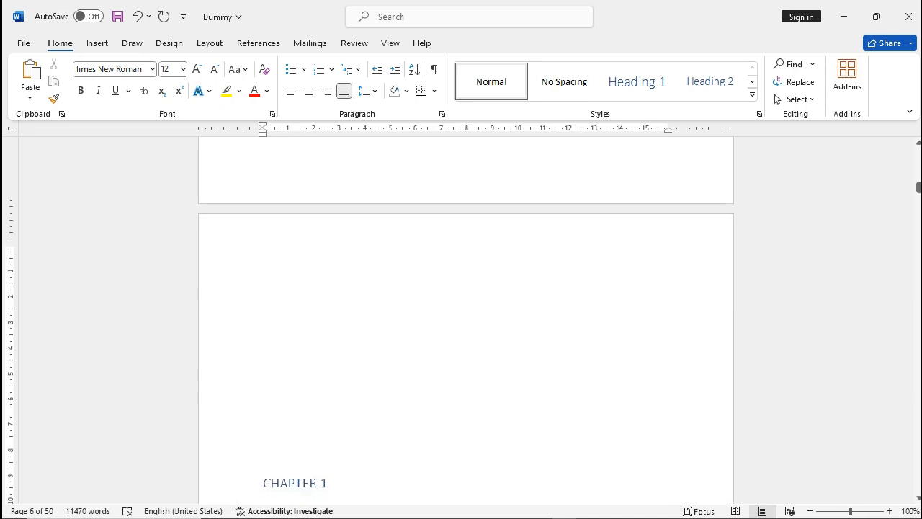
# Insert an Automatic Table 2 table of contents at the start of the new page above CHAPTER 1.
pyautogui.scroll(-1, 466, 320)
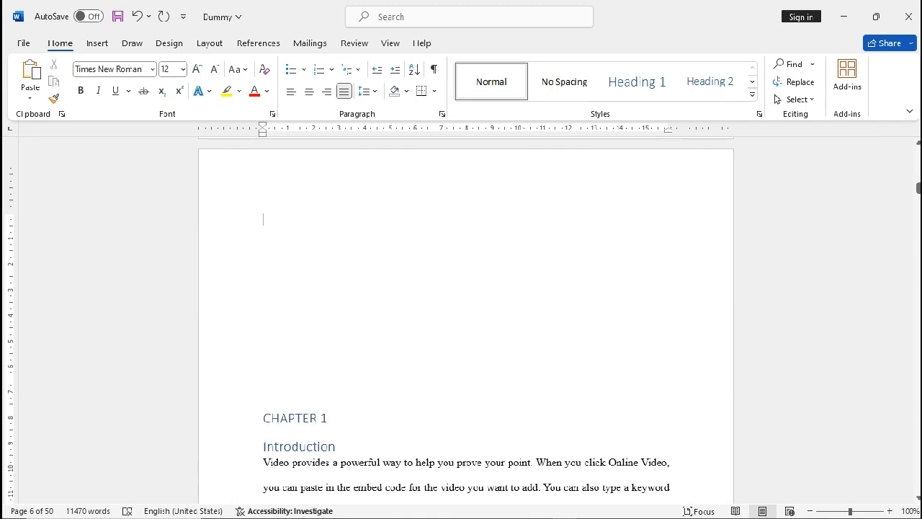
pyautogui.scroll(-1, 466, 320)
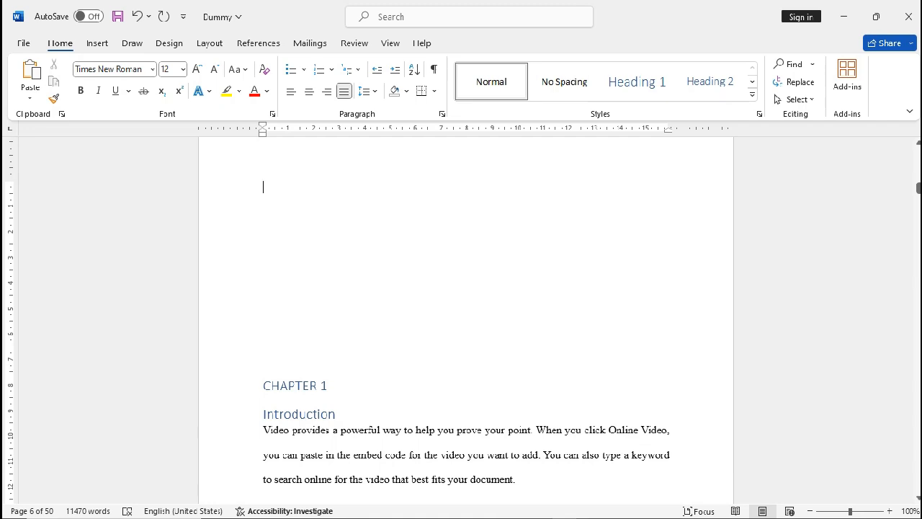
pyautogui.click(258, 43)
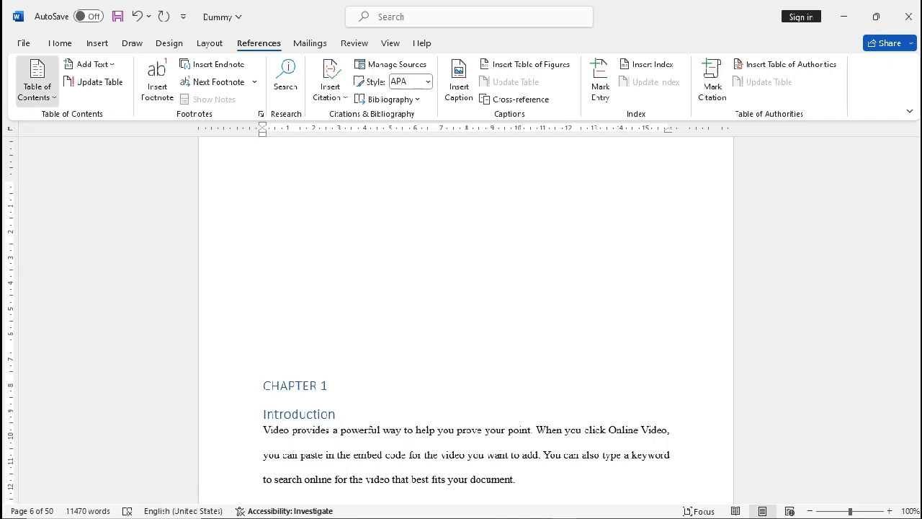
pyautogui.click(36, 81)
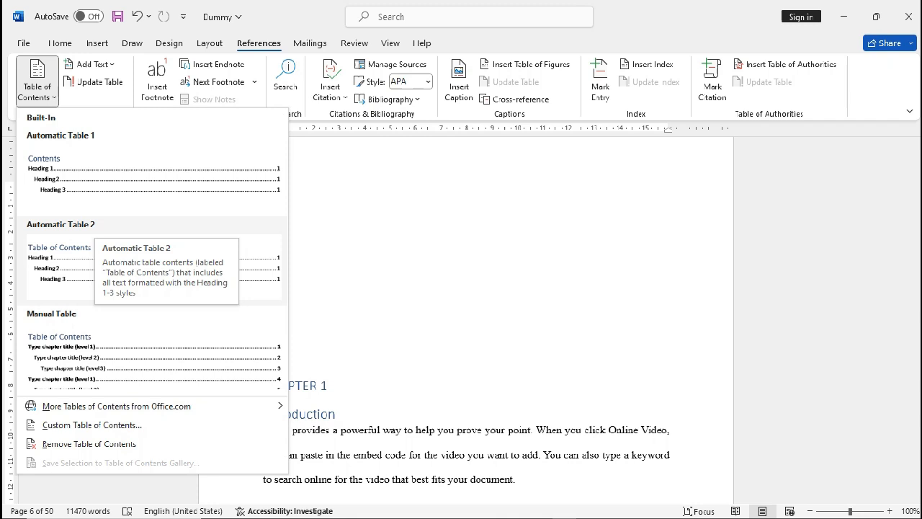
pyautogui.click(86, 230)
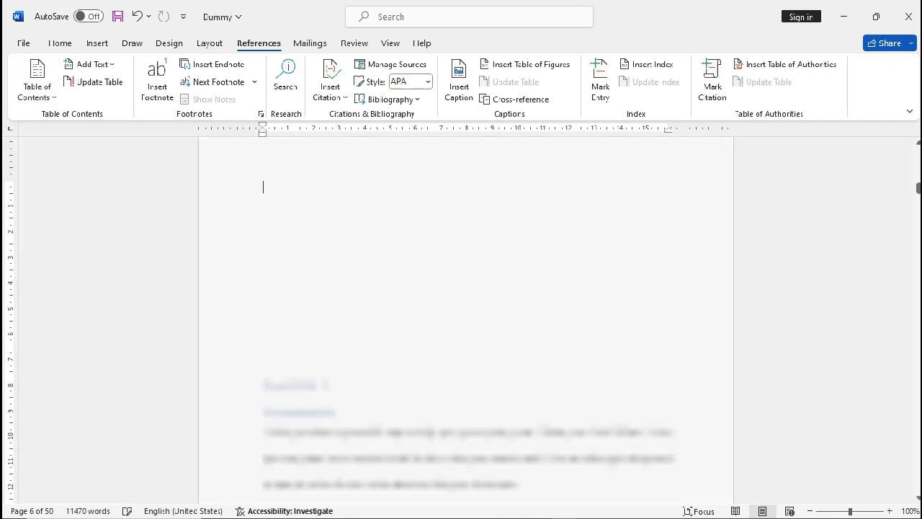
# Examine the table of contents for its heading entries, level indentation and page numbers.
pyautogui.scroll(10, 466, 317)
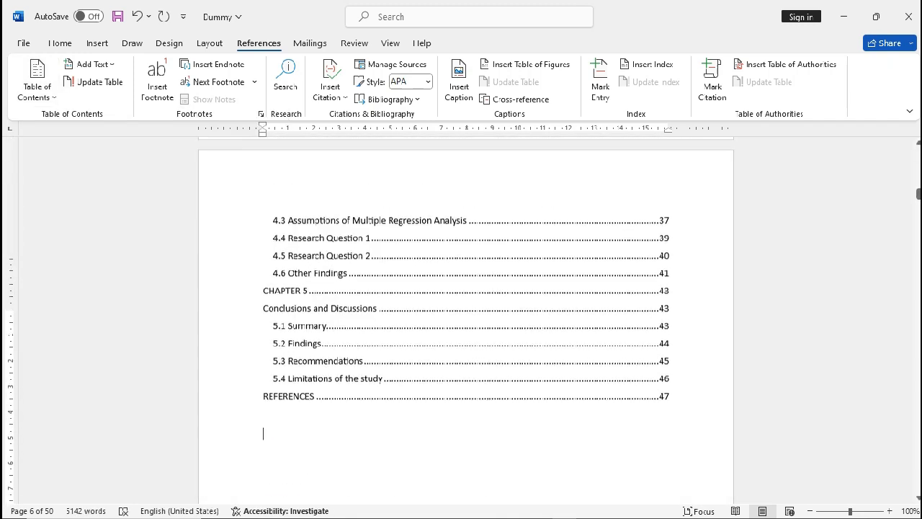
pyautogui.scroll(8, 466, 317)
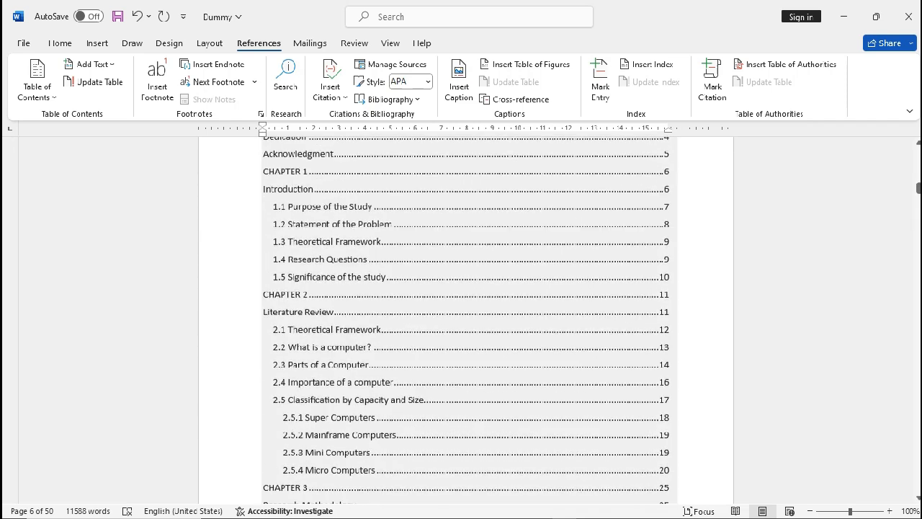
pyautogui.scroll(5, 467, 317)
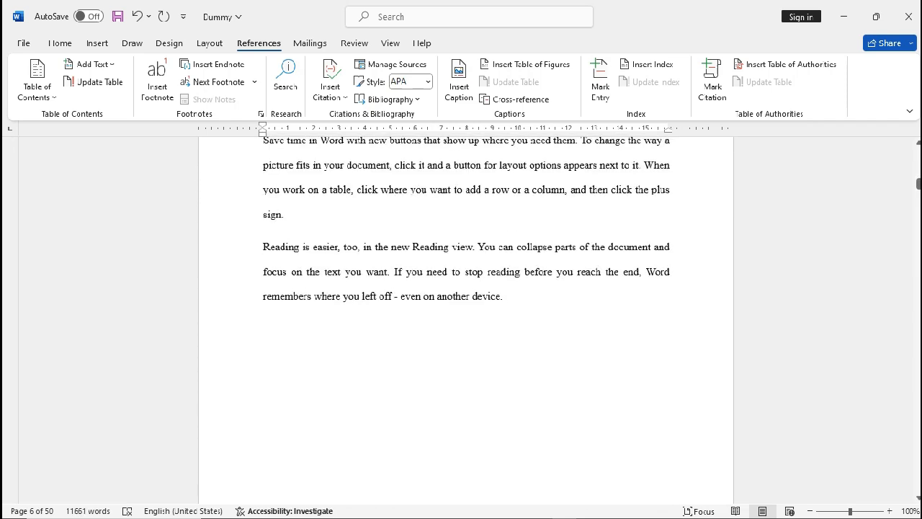
pyautogui.scroll(-5, 467, 317)
pyautogui.scroll(-5, 466, 321)
pyautogui.scroll(3, 466, 320)
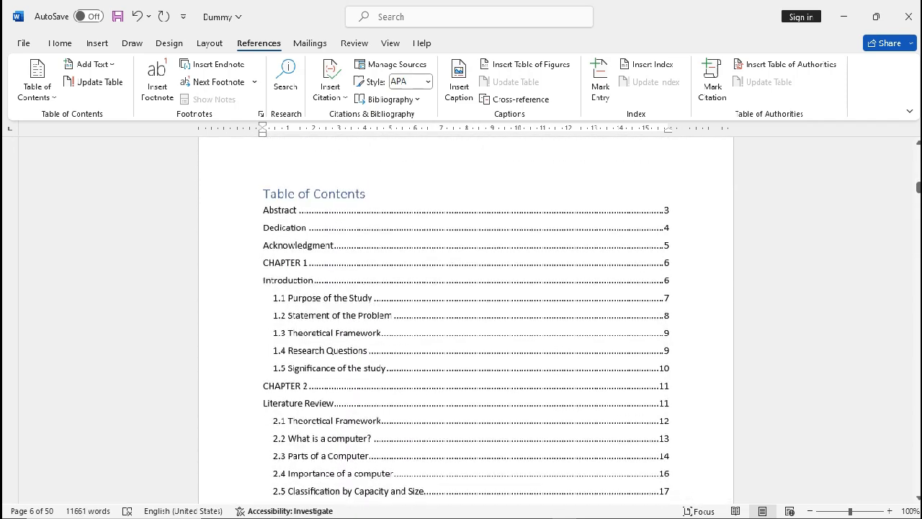
pyautogui.scroll(-2, 466, 320)
pyautogui.scroll(-1, 466, 320)
pyautogui.scroll(2, 467, 321)
pyautogui.scroll(-3, 466, 321)
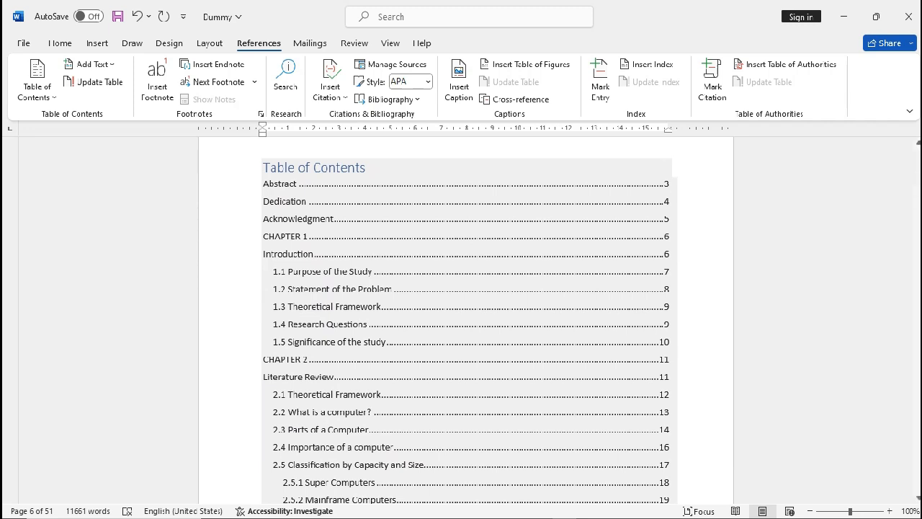
pyautogui.scroll(-1, 466, 321)
pyautogui.scroll(1, 466, 321)
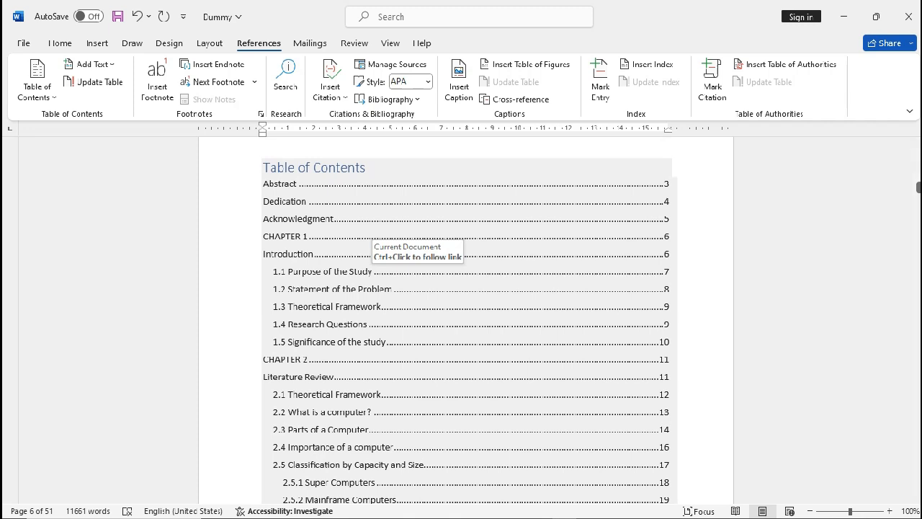
# Examine the table of contents from Abstract to CHAPTER 4, checking which heading levels are listed, particularly under 2.5.4 Micro Computers.
pyautogui.scroll(-1, 466, 321)
pyautogui.scroll(1, 466, 321)
pyautogui.click(374, 271)
pyautogui.scroll(1, 466, 320)
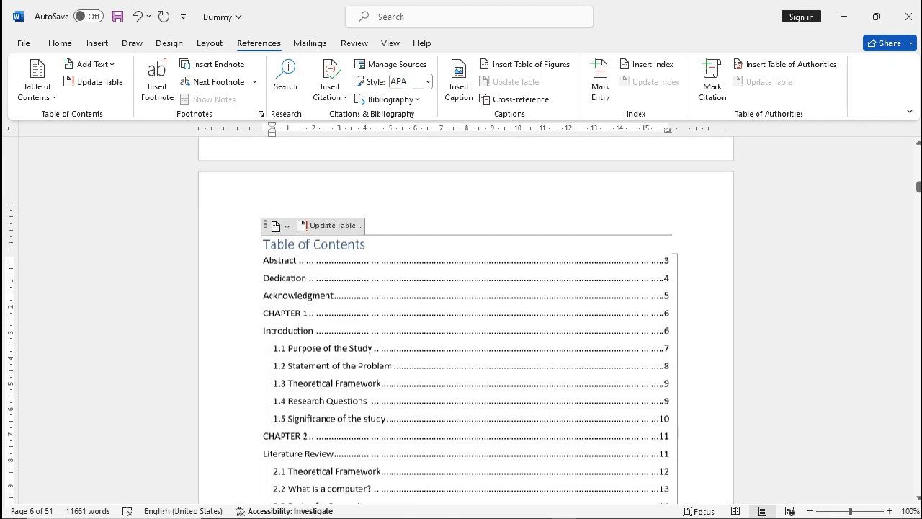
pyautogui.scroll(-1, 466, 321)
pyautogui.scroll(-4, 465, 320)
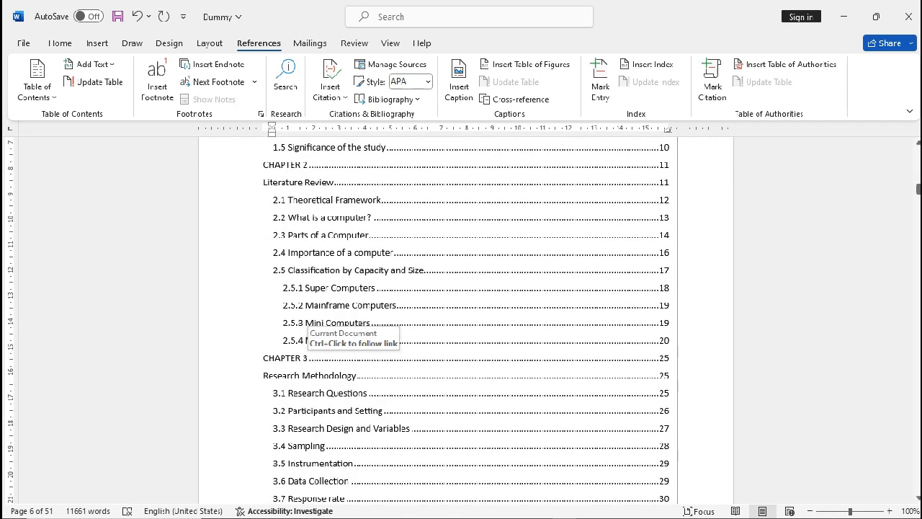
pyautogui.scroll(-2, 466, 321)
pyautogui.scroll(2, 466, 321)
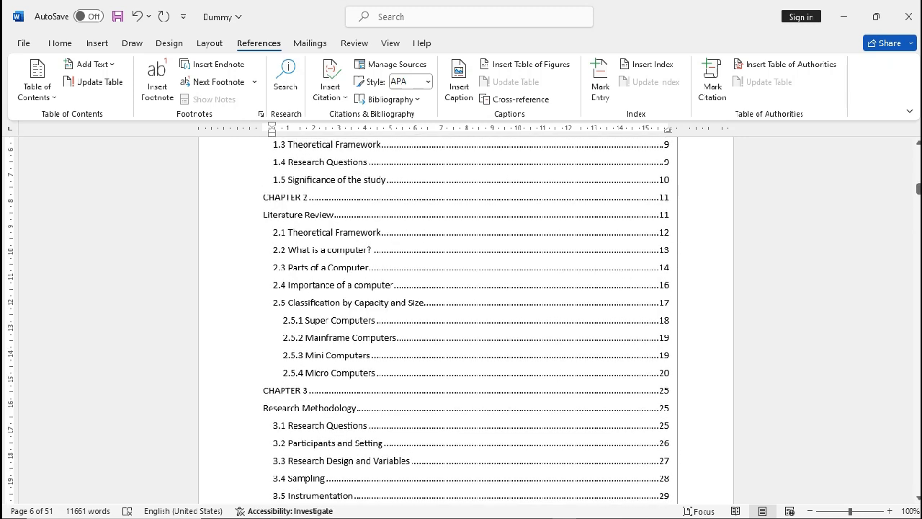
pyautogui.scroll(1, 465, 320)
pyautogui.scroll(-2, 466, 321)
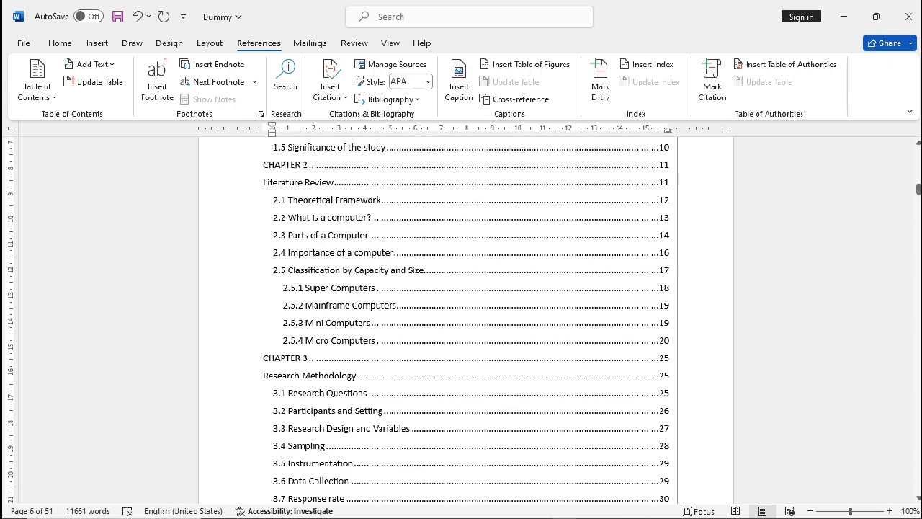
pyautogui.scroll(1, 466, 321)
pyautogui.scroll(5, 333, 317)
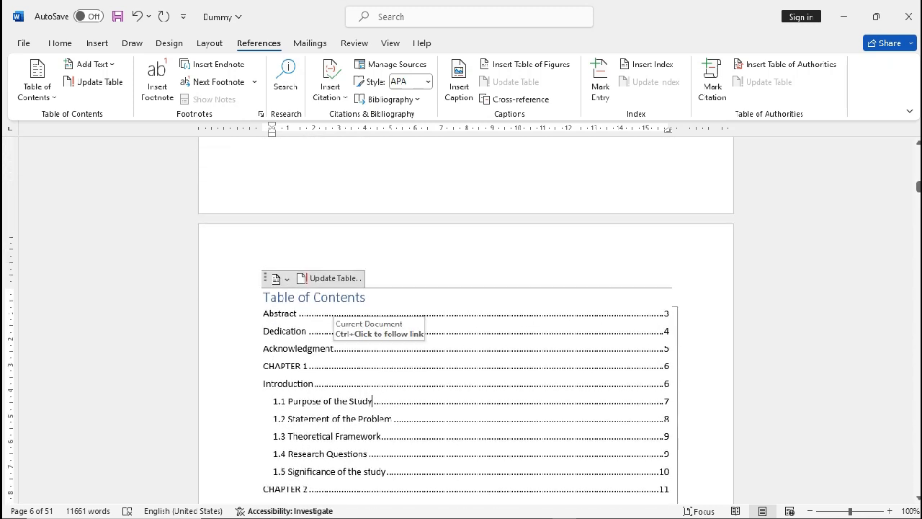
pyautogui.scroll(-2, 333, 317)
pyautogui.scroll(-3, 333, 317)
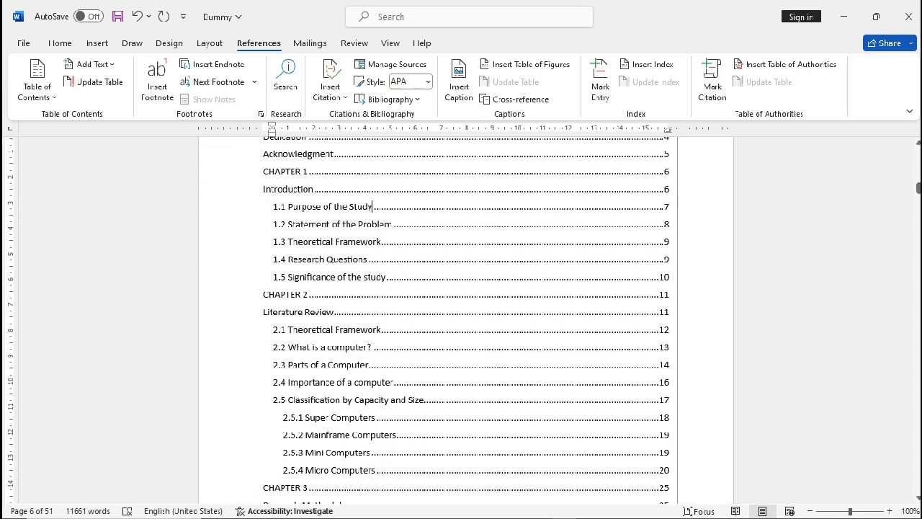
pyautogui.scroll(2, 372, 207)
pyautogui.scroll(-1, 372, 206)
pyautogui.scroll(-4, 465, 317)
pyautogui.scroll(-2, 465, 317)
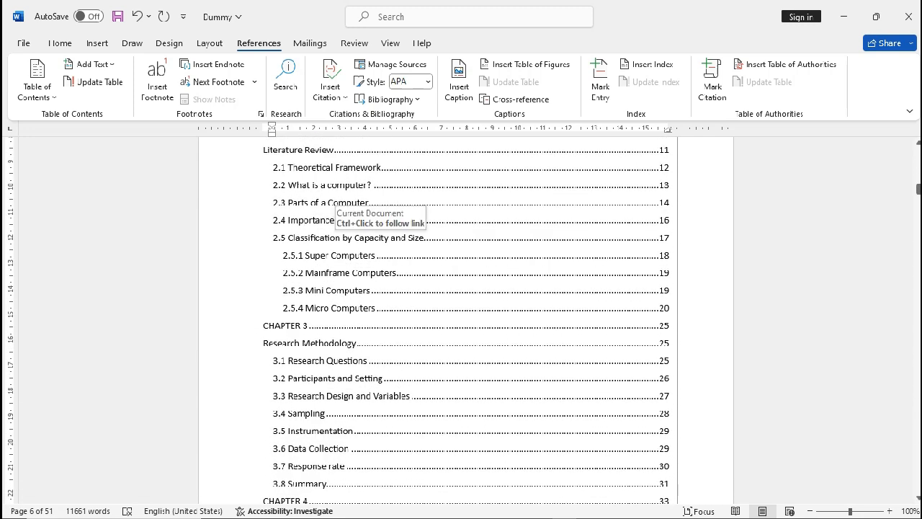
pyautogui.scroll(1, 345, 203)
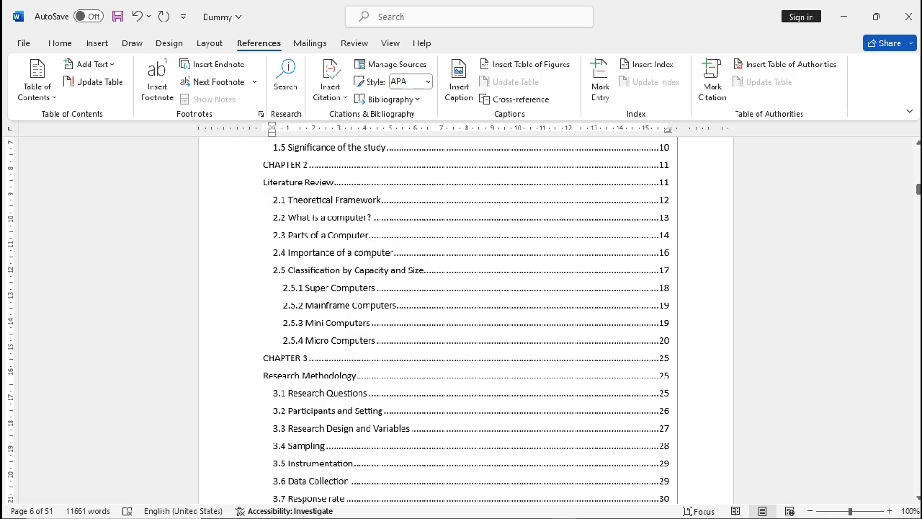
pyautogui.scroll(8, 371, 252)
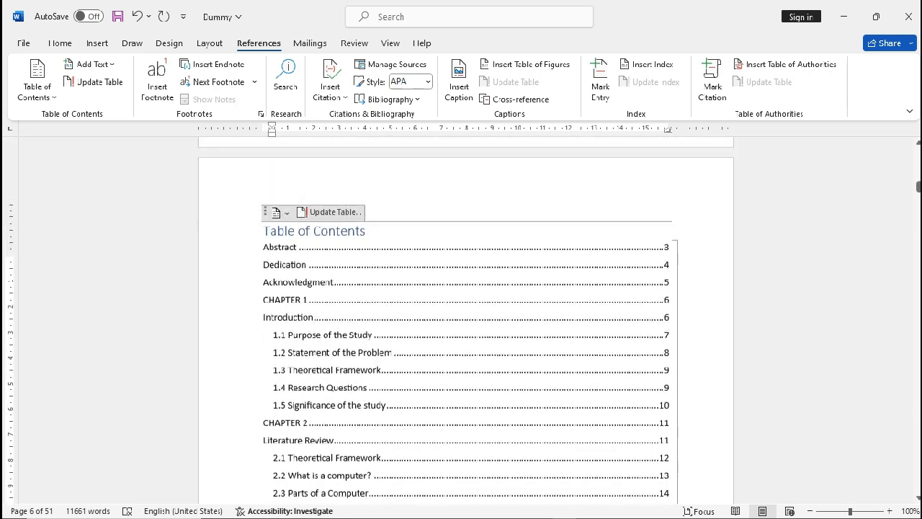
pyautogui.scroll(-5, 466, 321)
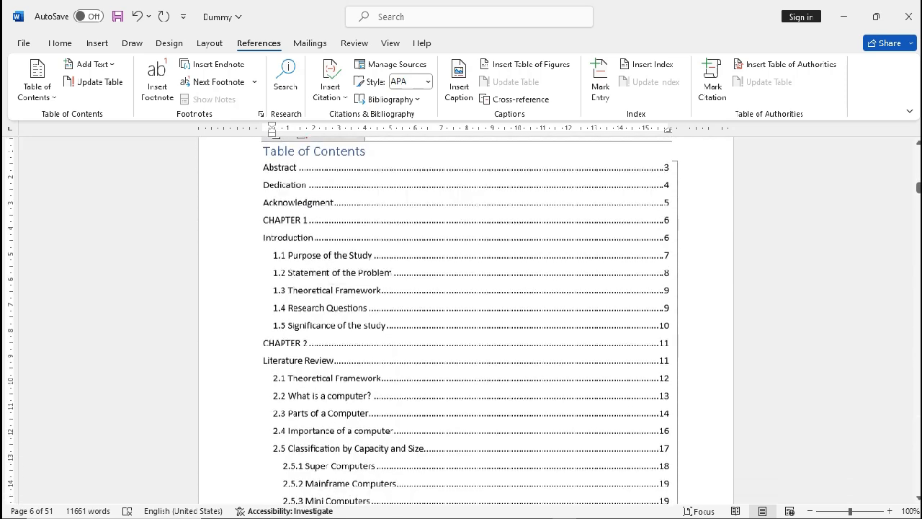
pyautogui.scroll(2, 465, 320)
pyautogui.scroll(-3, 465, 321)
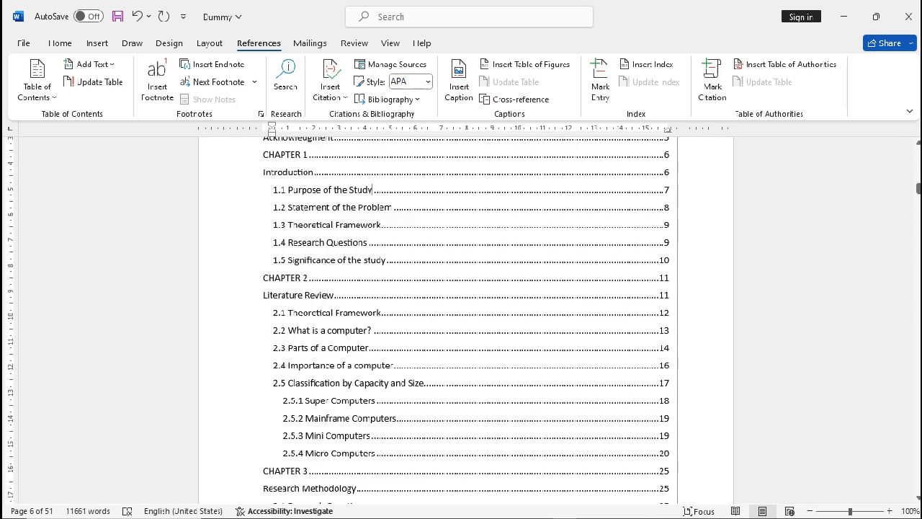
pyautogui.click(334, 280)
pyautogui.scroll(3, 310, 229)
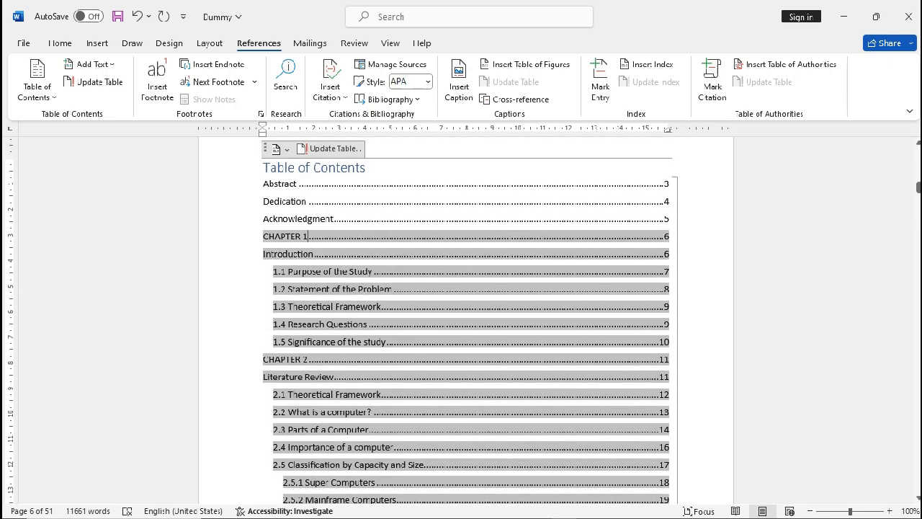
# Replace the existing table of contents with a custom one that shows 4 heading levels.
pyautogui.click(297, 184)
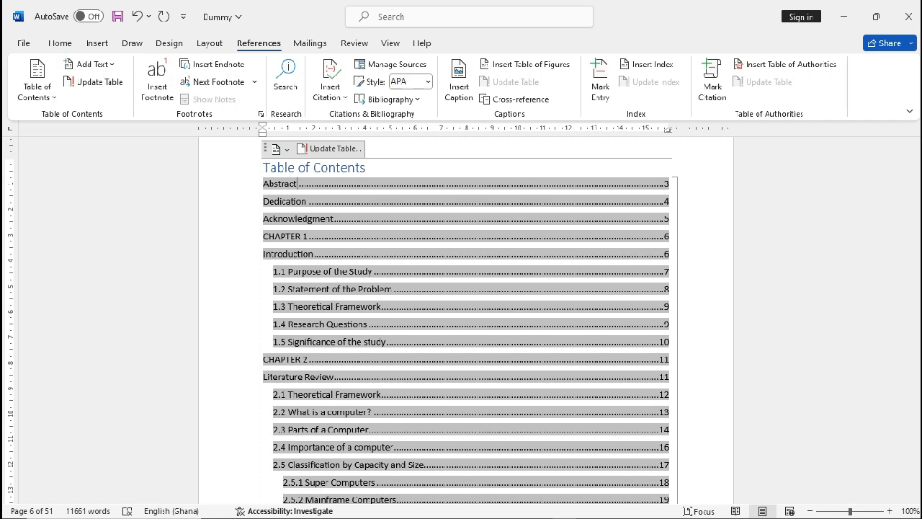
pyautogui.click(37, 81)
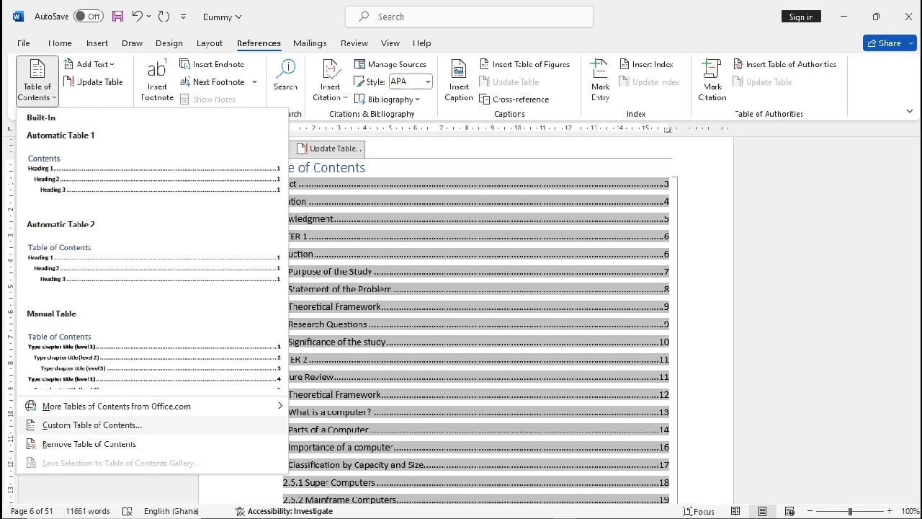
pyautogui.click(92, 425)
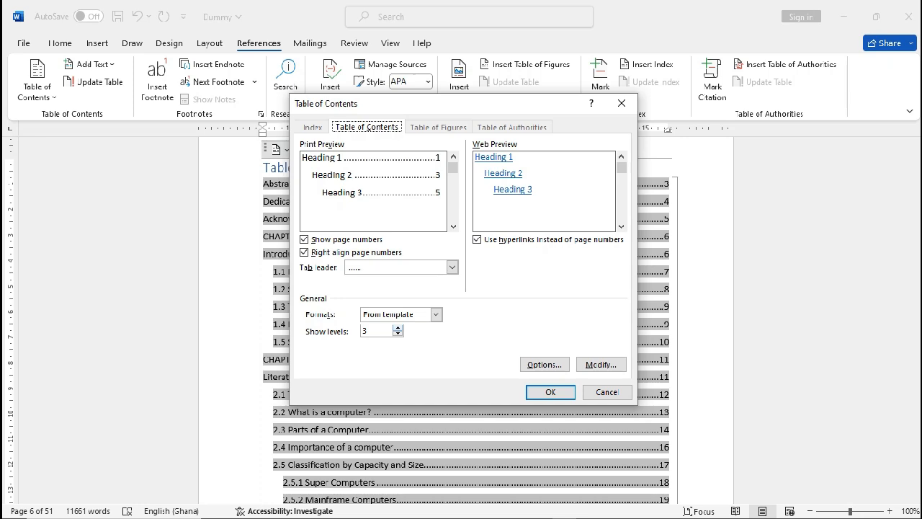
pyautogui.click(398, 328)
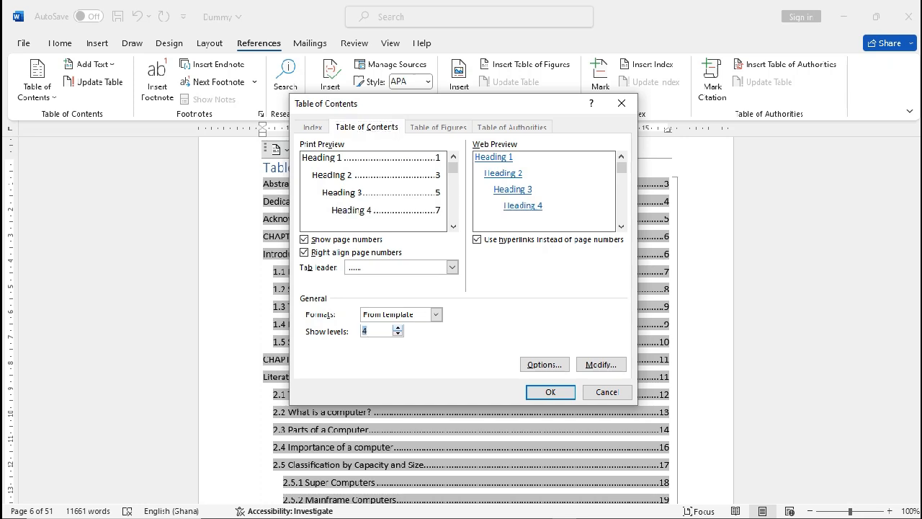
pyautogui.click(398, 328)
pyautogui.click(397, 328)
pyautogui.press('Up')
pyautogui.click(397, 334)
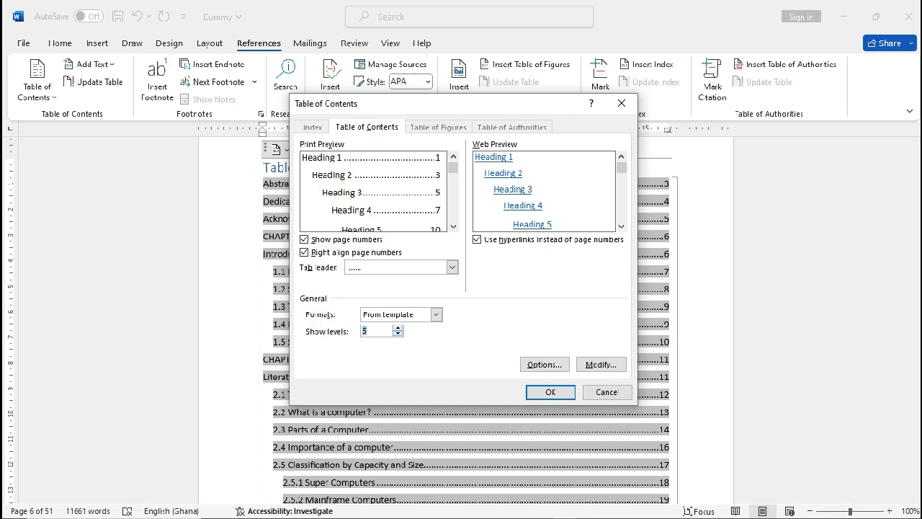
pyautogui.press('Down')
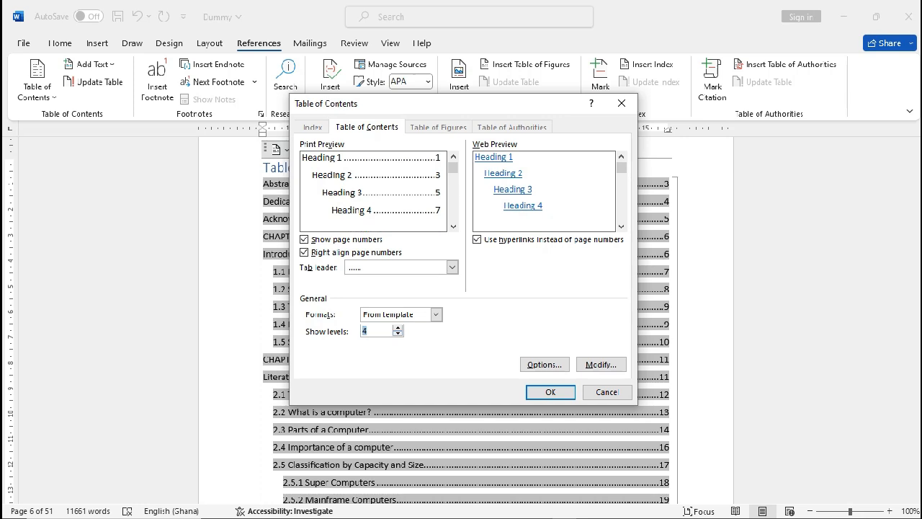
pyautogui.press('Up')
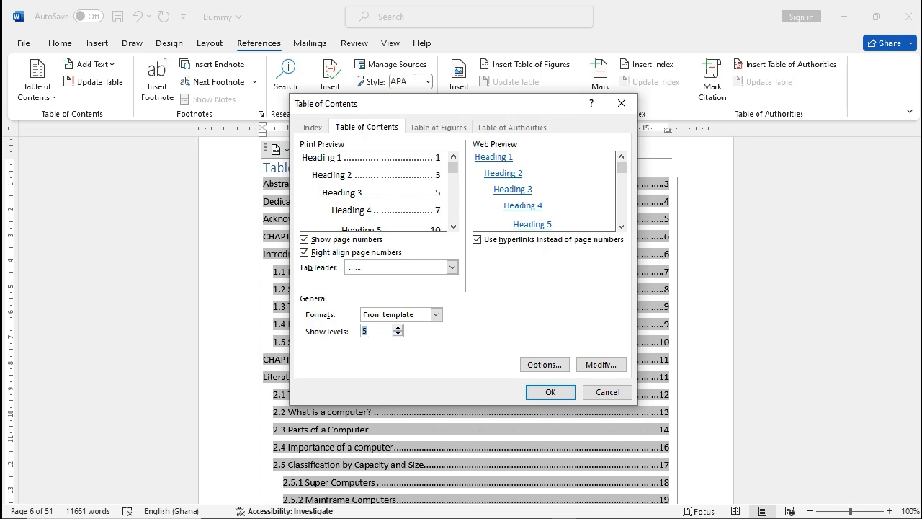
pyautogui.press('Down')
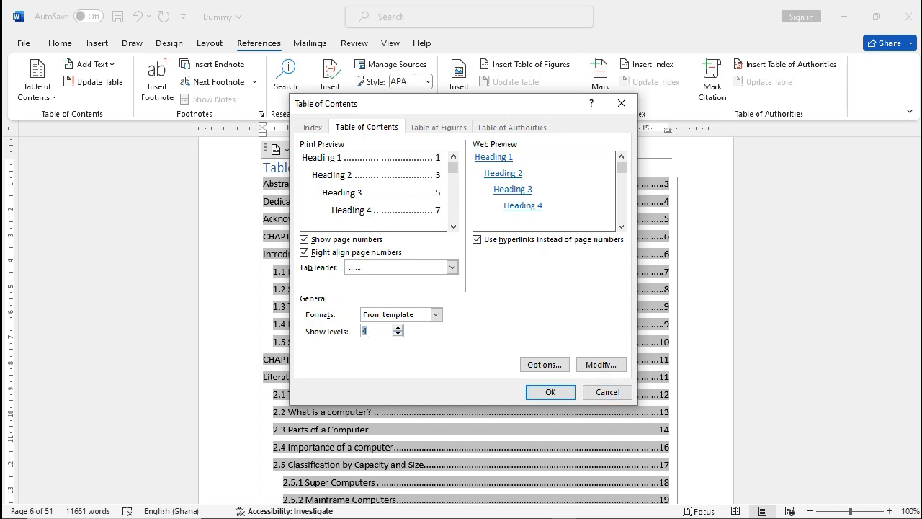
pyautogui.press('Return')
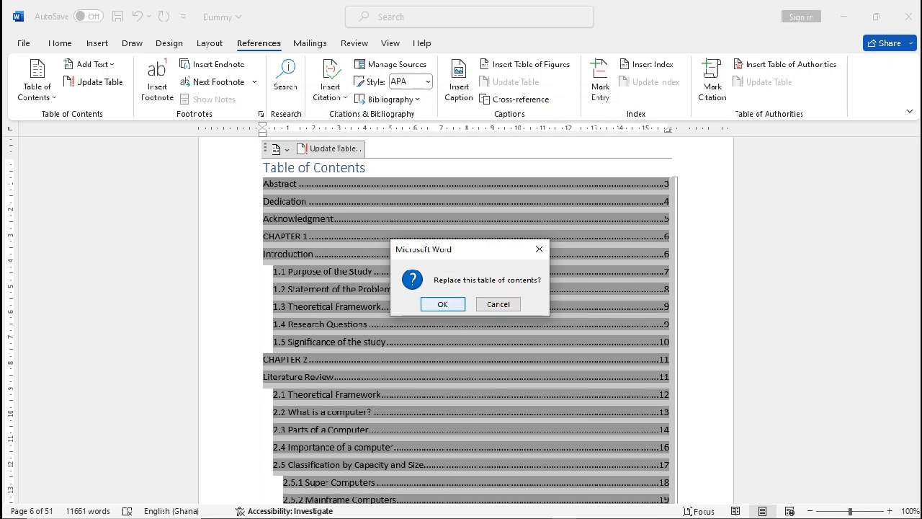
pyautogui.press('Return')
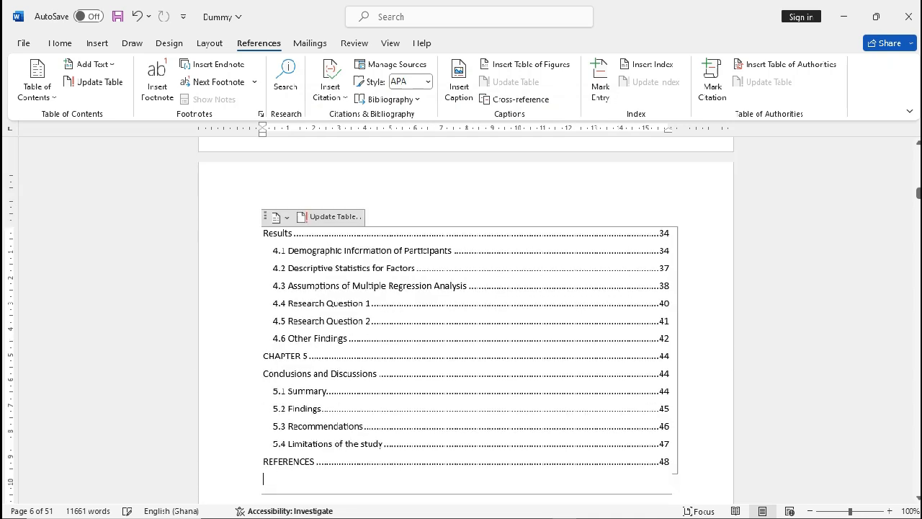
# Examine the rebuilt table of contents for fourth-level entries under 2.5.4 Micro Computers, their indentation and page numbers.
pyautogui.scroll(10, 369, 288)
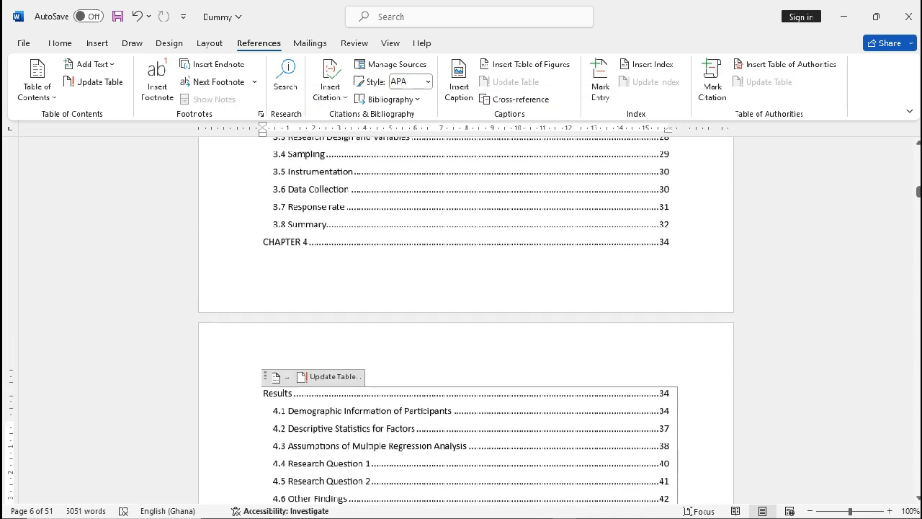
pyautogui.scroll(3, 466, 321)
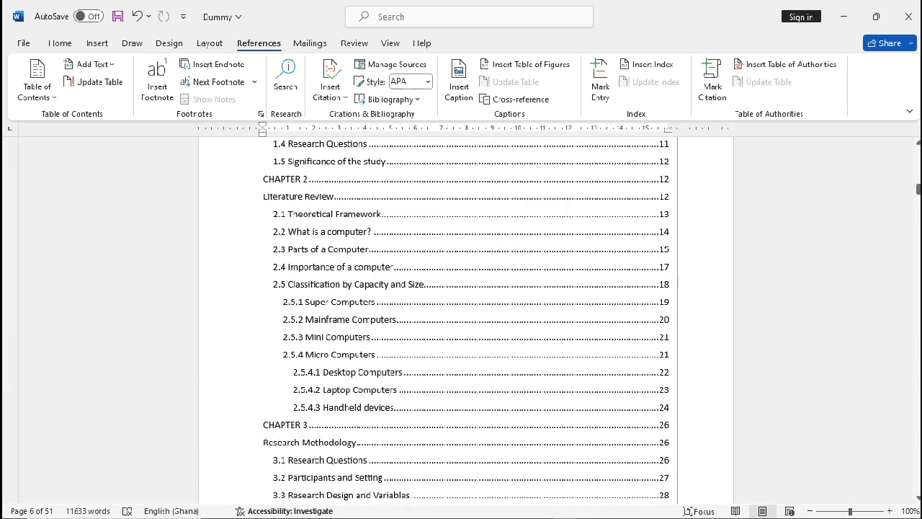
pyautogui.scroll(-2, 324, 324)
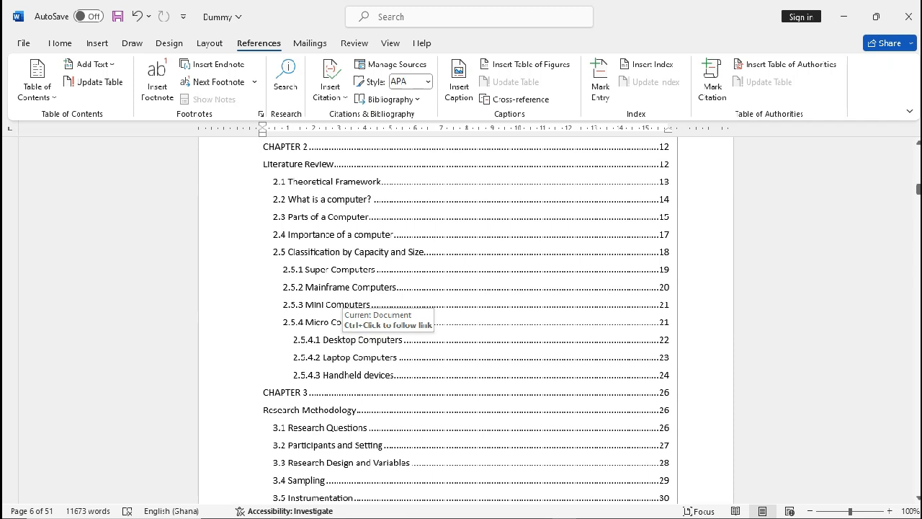
pyautogui.click(404, 339)
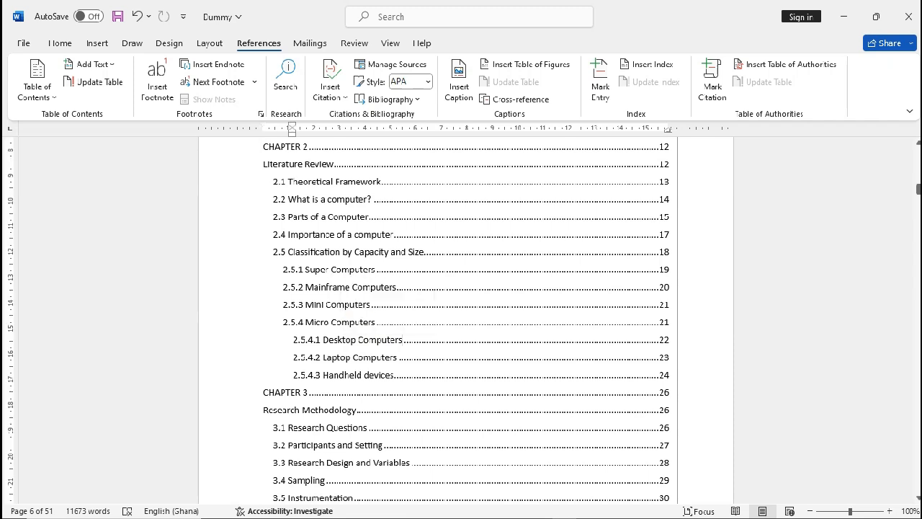
pyautogui.moveTo(403, 339); pyautogui.dragTo(373, 359)
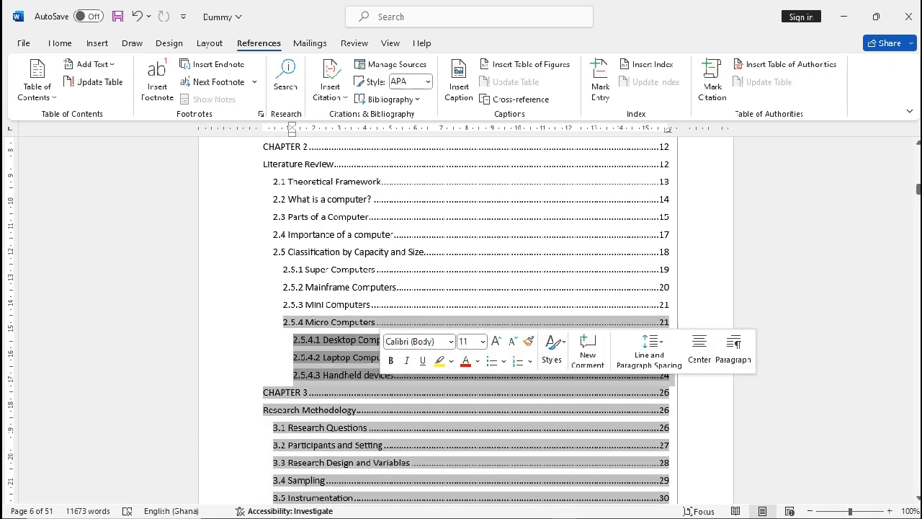
pyautogui.click(327, 357)
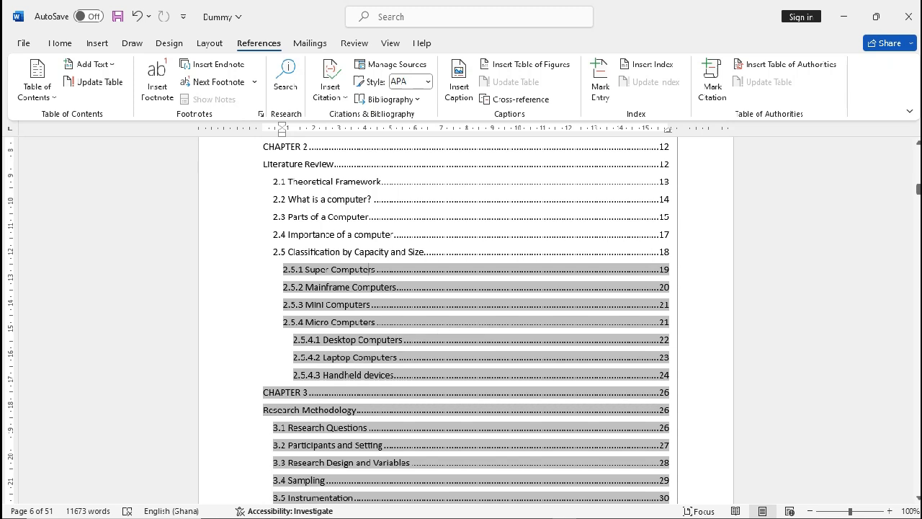
pyautogui.scroll(3, 371, 399)
pyautogui.scroll(10, 372, 398)
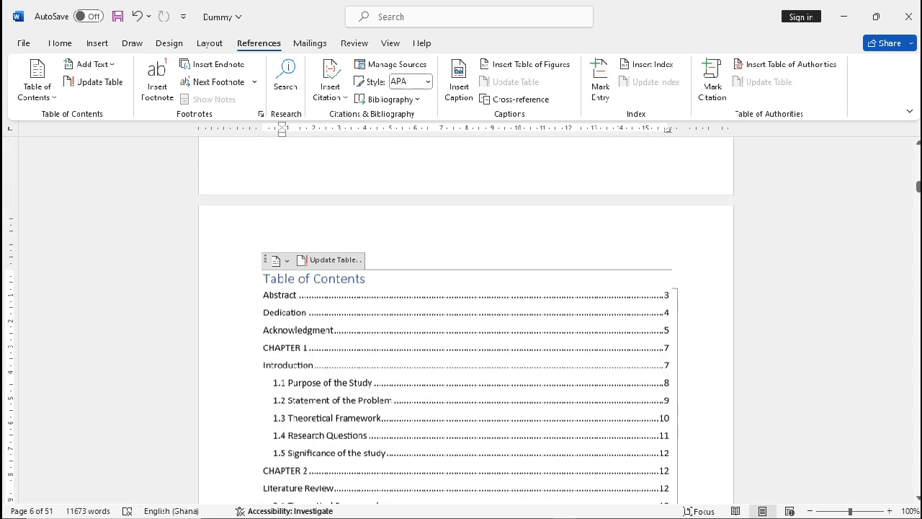
pyautogui.scroll(-10, 373, 398)
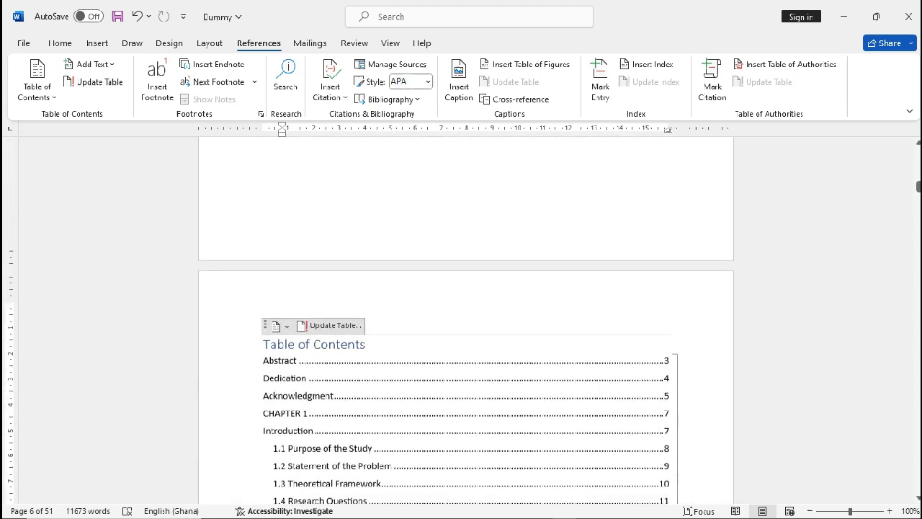
pyautogui.scroll(-7, 372, 399)
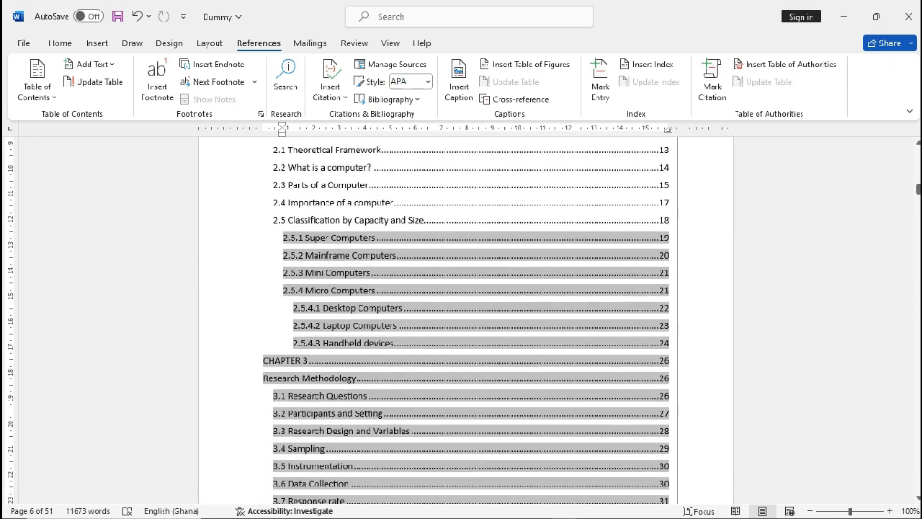
# Save the document with the four-level table of contents.
pyautogui.scroll(3, 372, 398)
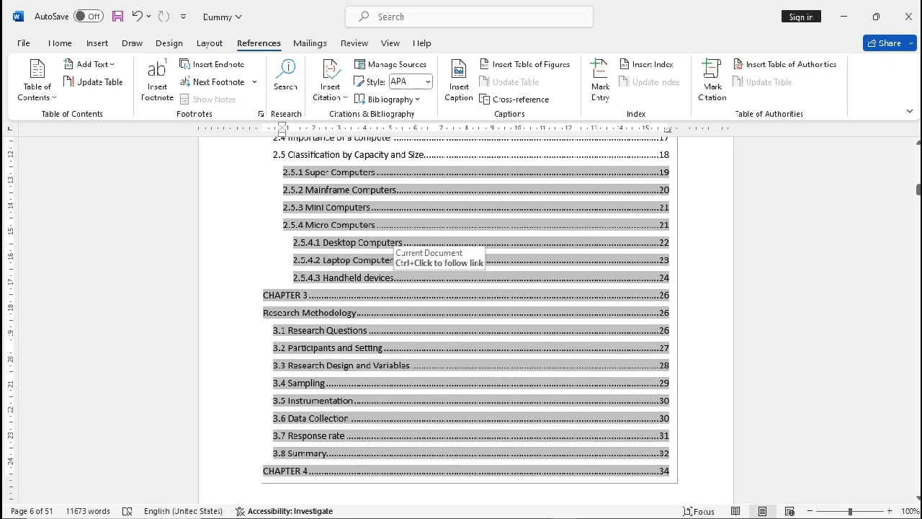
pyautogui.hotkey('ctrl', 's')
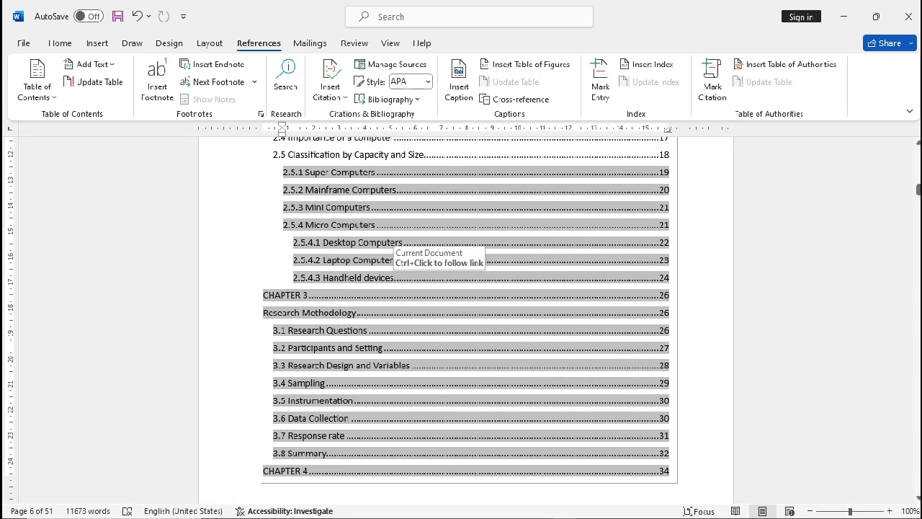